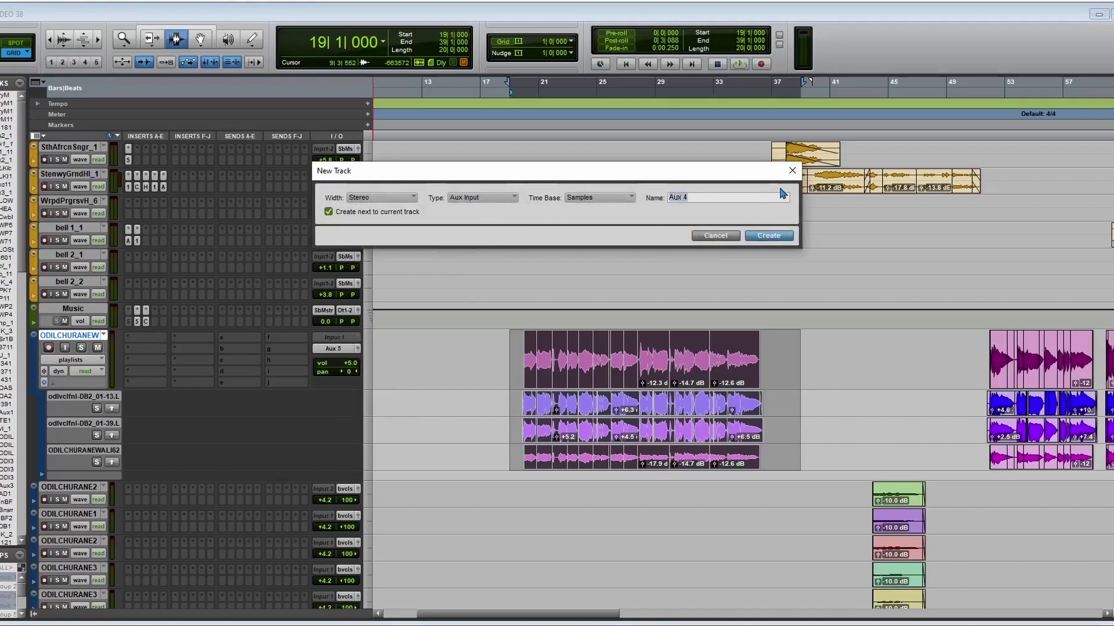
Name the new stereo aux input track vo and create it next to the current track
text(VO)
key(Return)
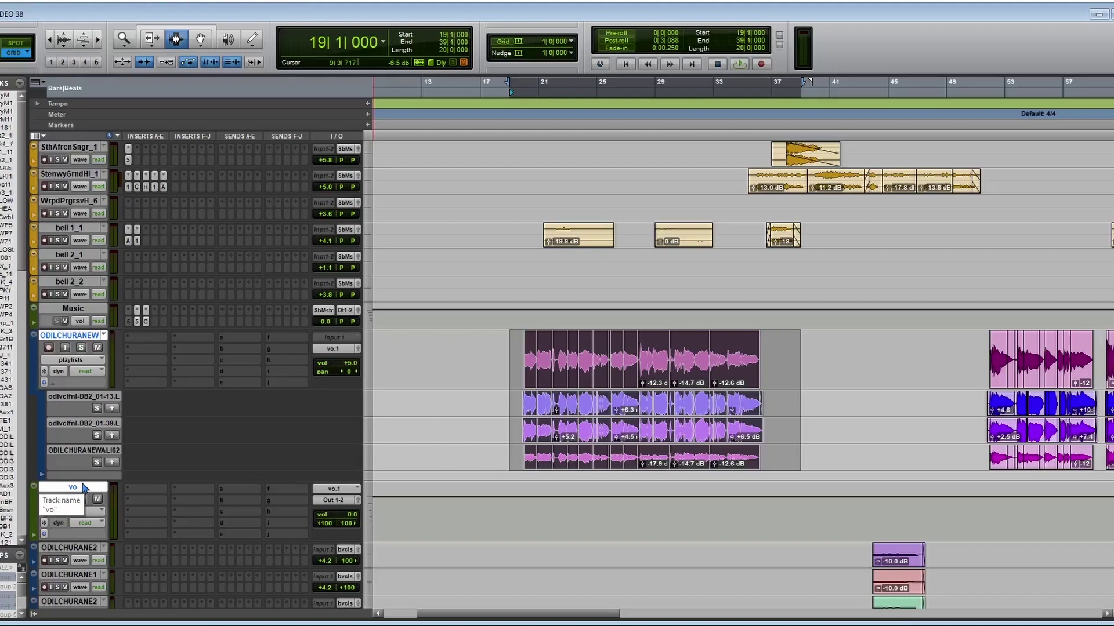
Insert the stereo CLA-2A compressor on the vo aux track and adjust its peak reduction
click(150, 491)
mouse_move(206, 511)
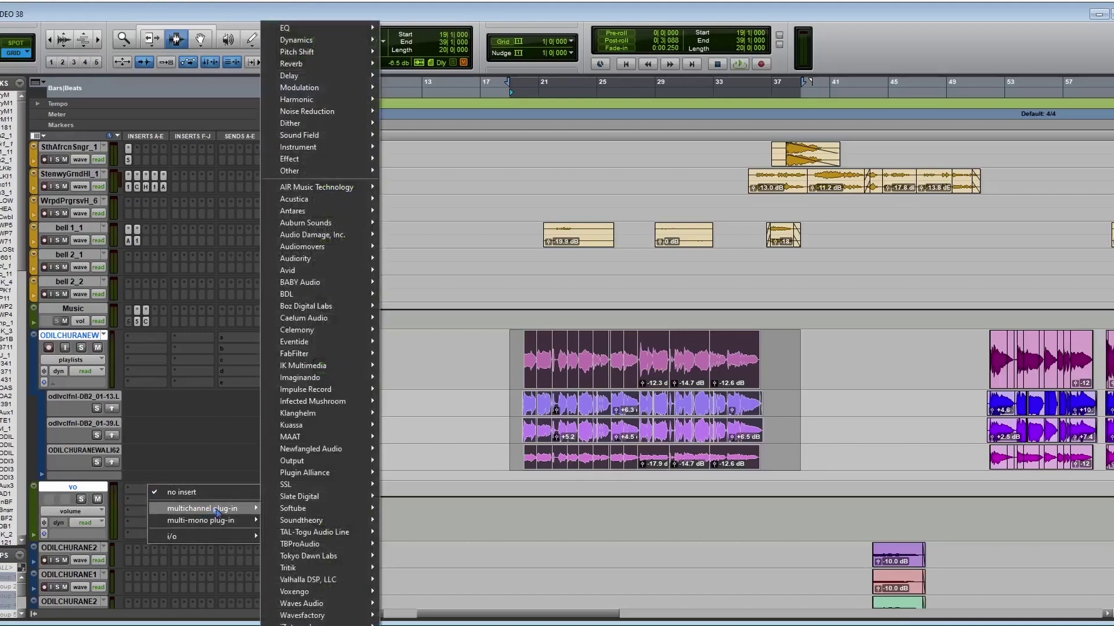
mouse_move(360, 40)
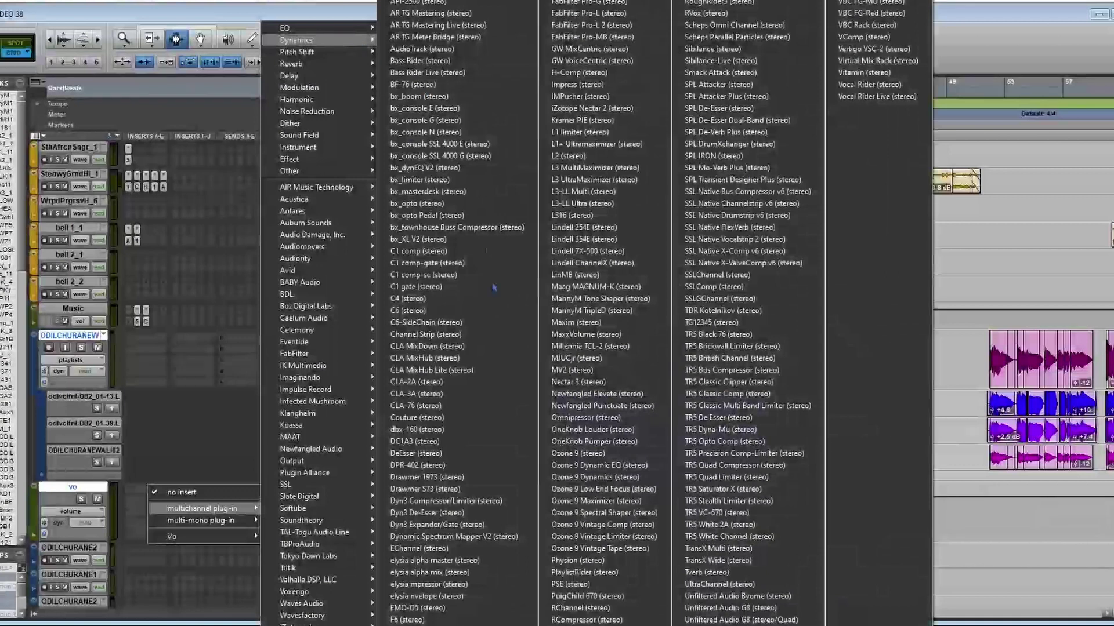
click(511, 382)
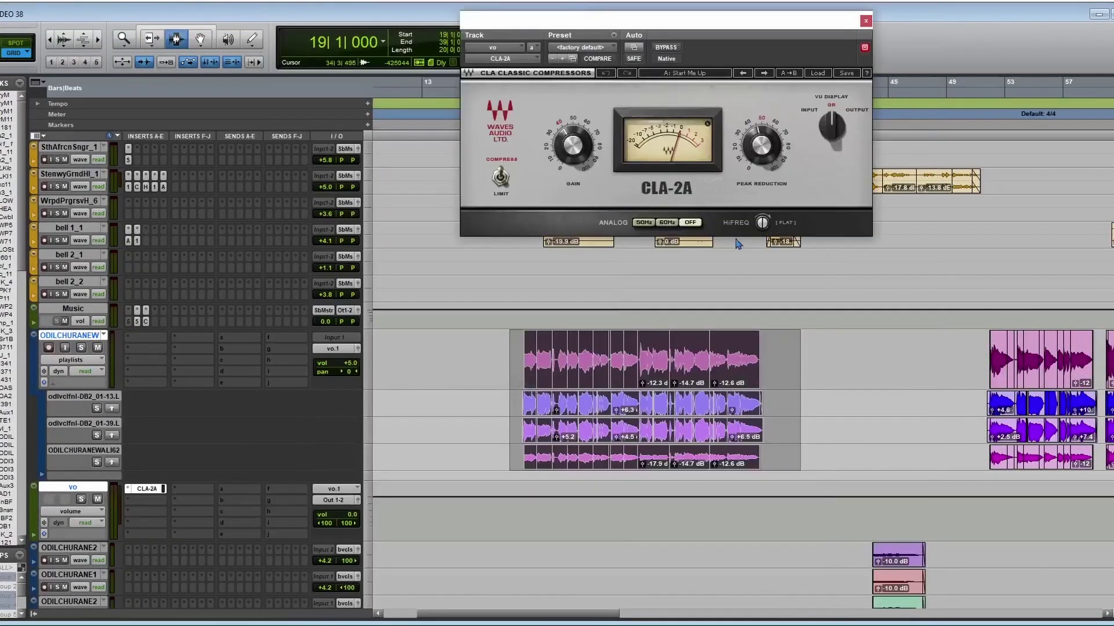
drag(761, 145, 760, 158)
mouse_move(770, 228)
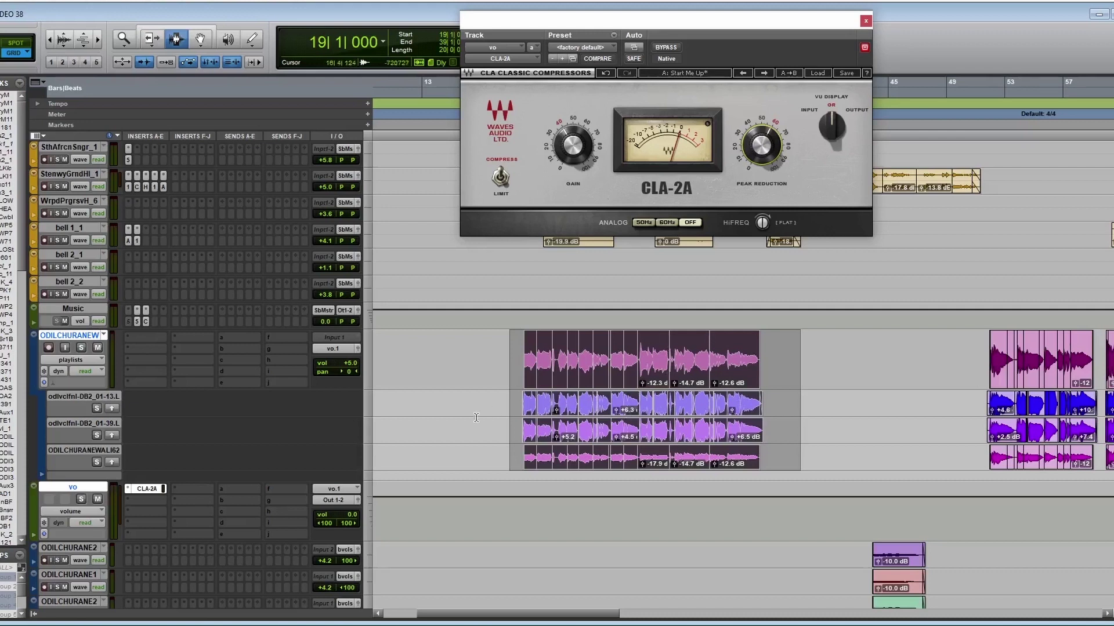
drag(511, 372, 806, 479)
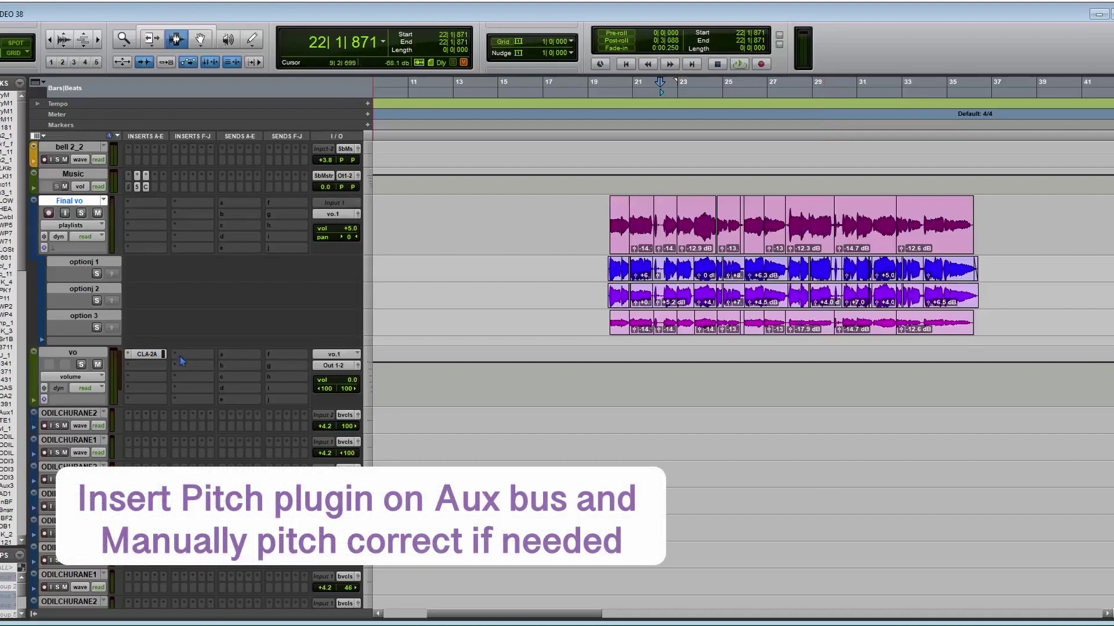
Move the CLA-2A to the second insert slot of the vo track and insert stereo Auto-Tune Pro in the first slot
drag(153, 357, 155, 366)
click(151, 354)
mouse_move(208, 374)
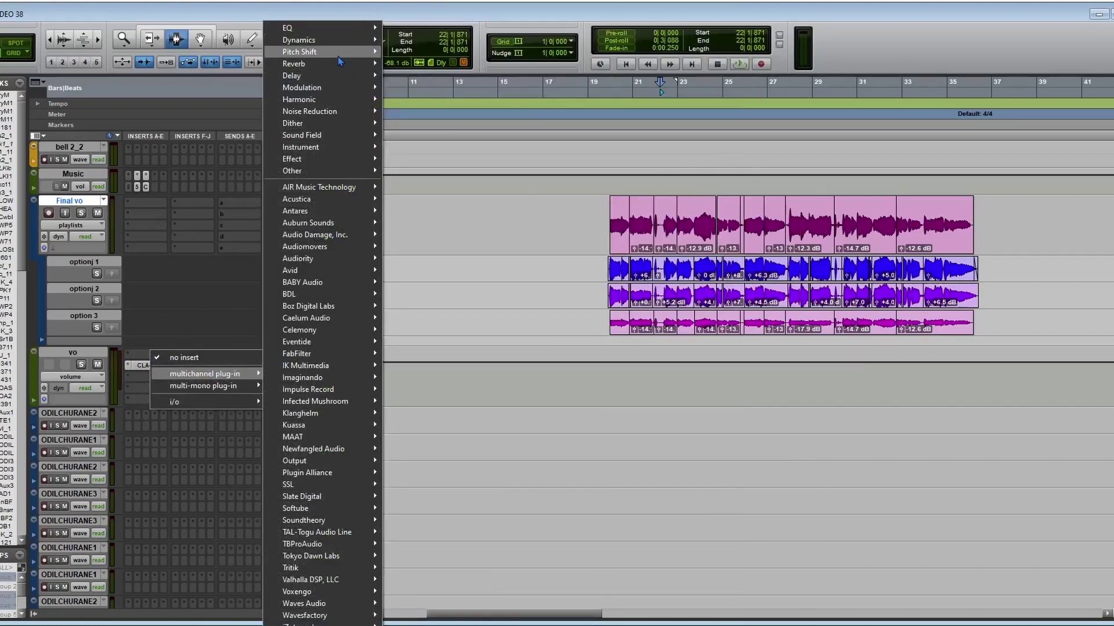
mouse_move(338, 53)
click(481, 109)
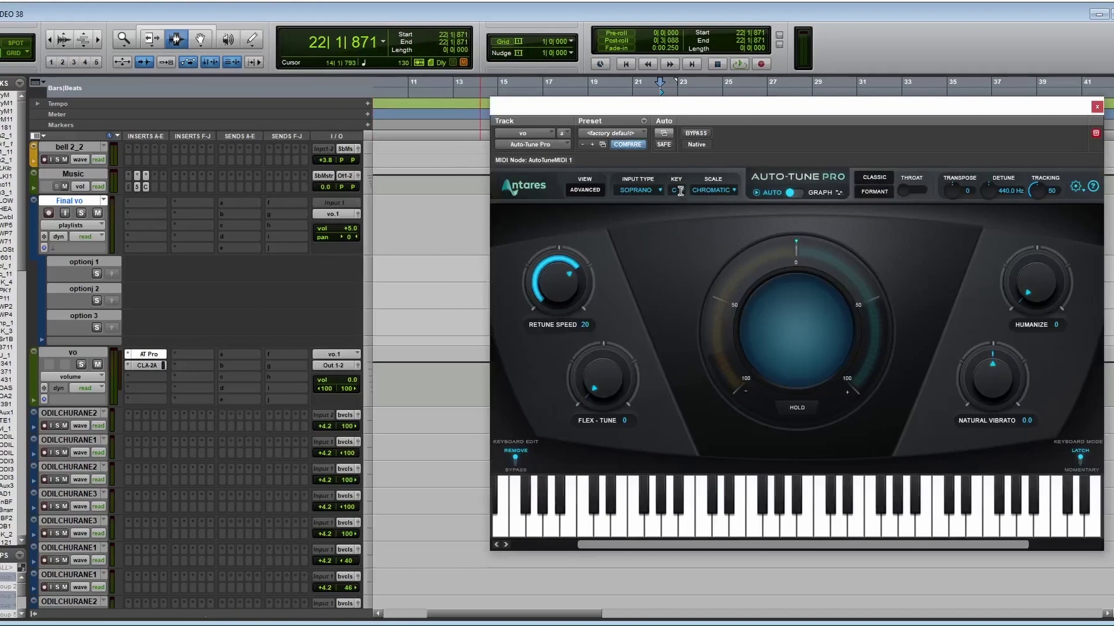
Set Auto-Tune Pro to key Db, scale Major and input type Alto/Tenor
click(680, 192)
click(711, 205)
click(712, 192)
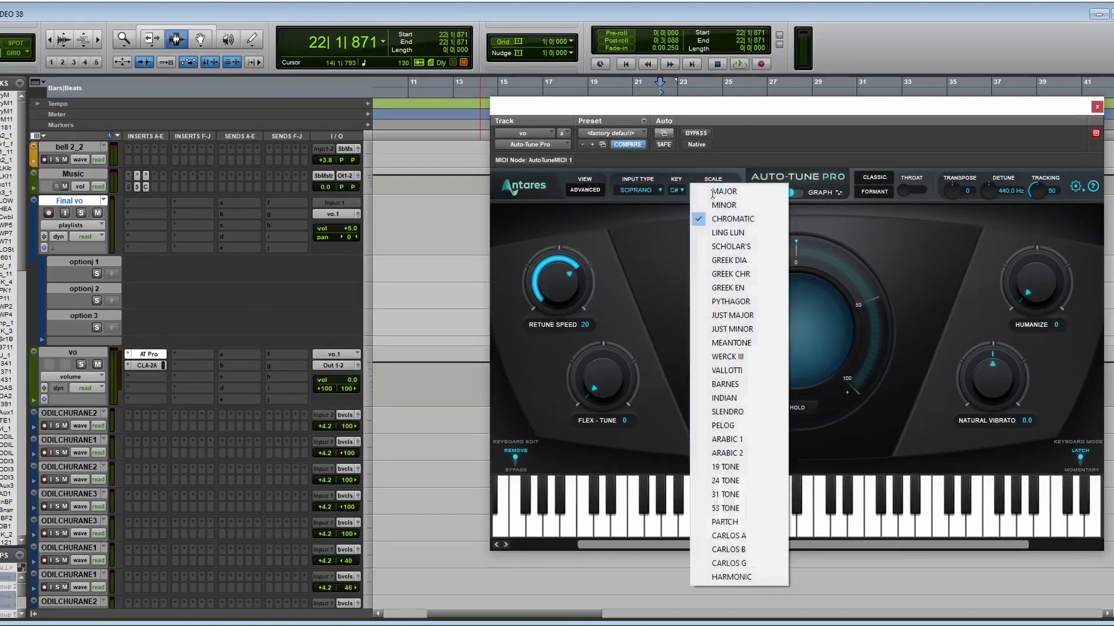
click(719, 192)
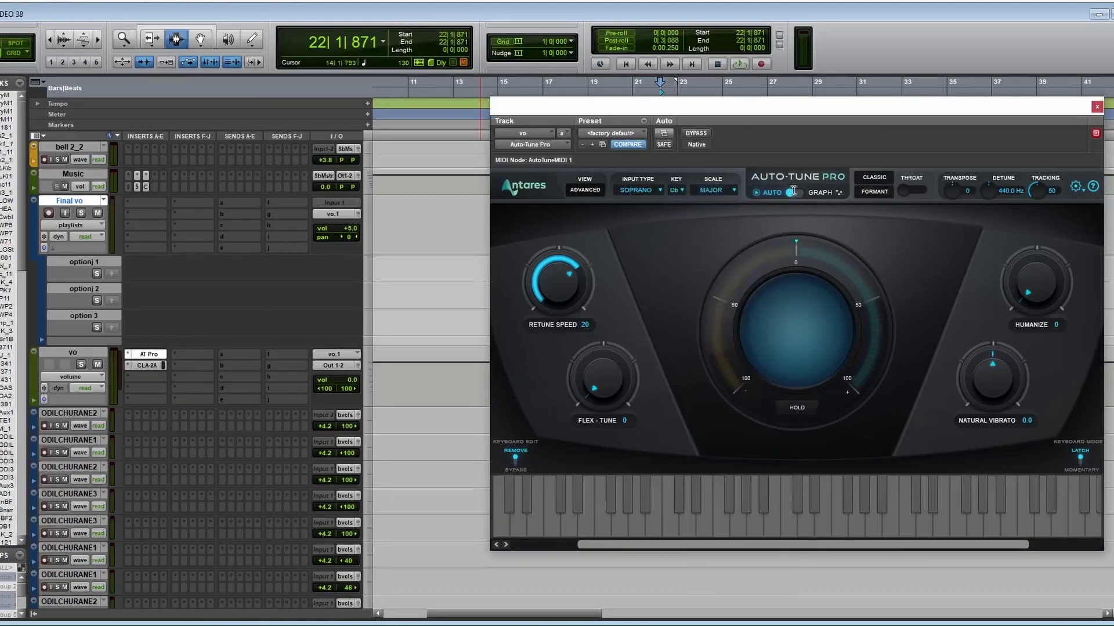
click(637, 189)
click(648, 206)
Uncover the vocal clips, solo the optionj 1 comp lane and play it from the start of the vocal
drag(749, 110, 596, 325)
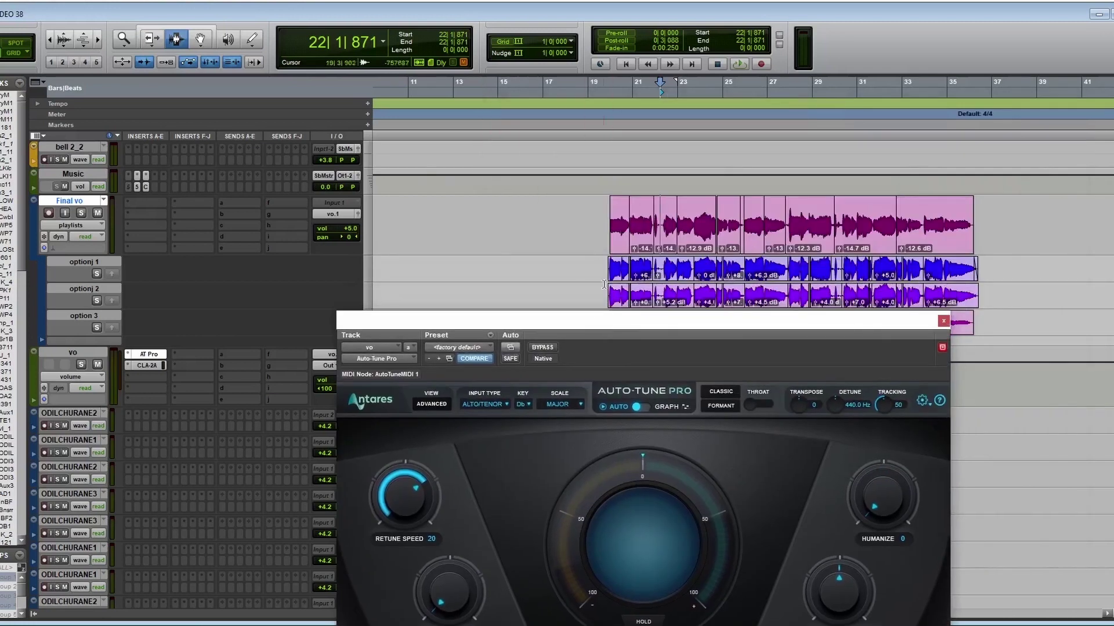
click(607, 247)
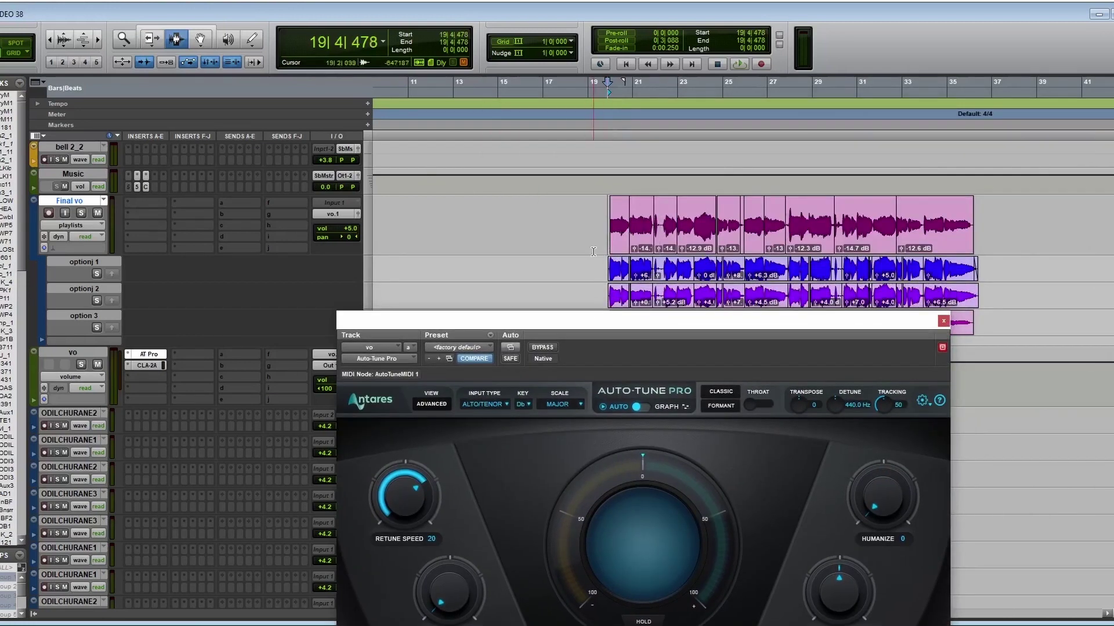
drag(634, 320, 637, 337)
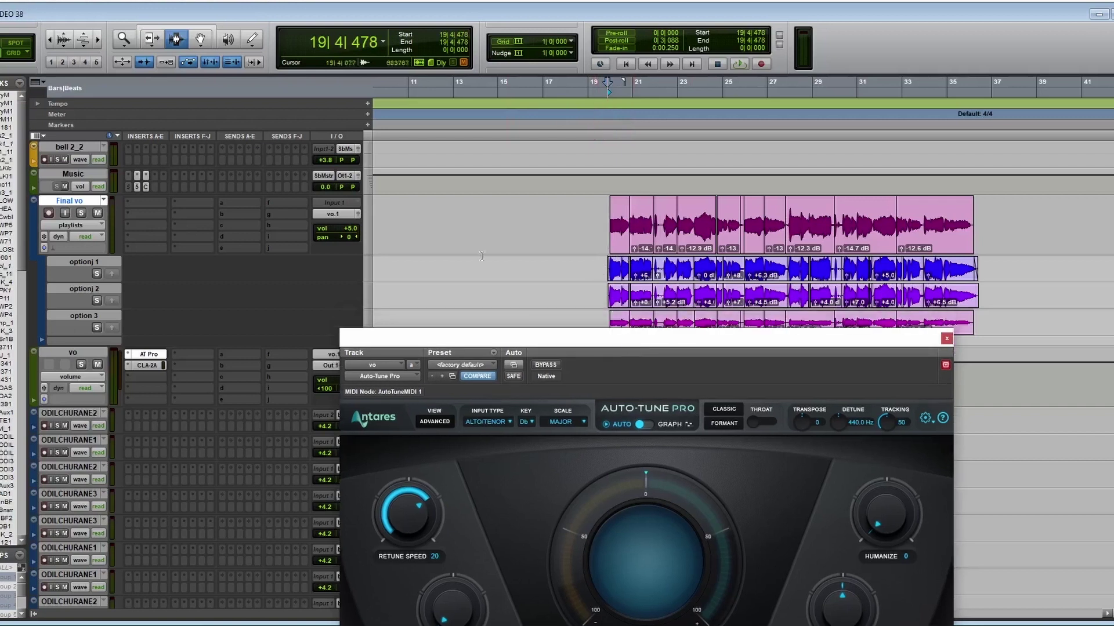
click(98, 275)
key(space)
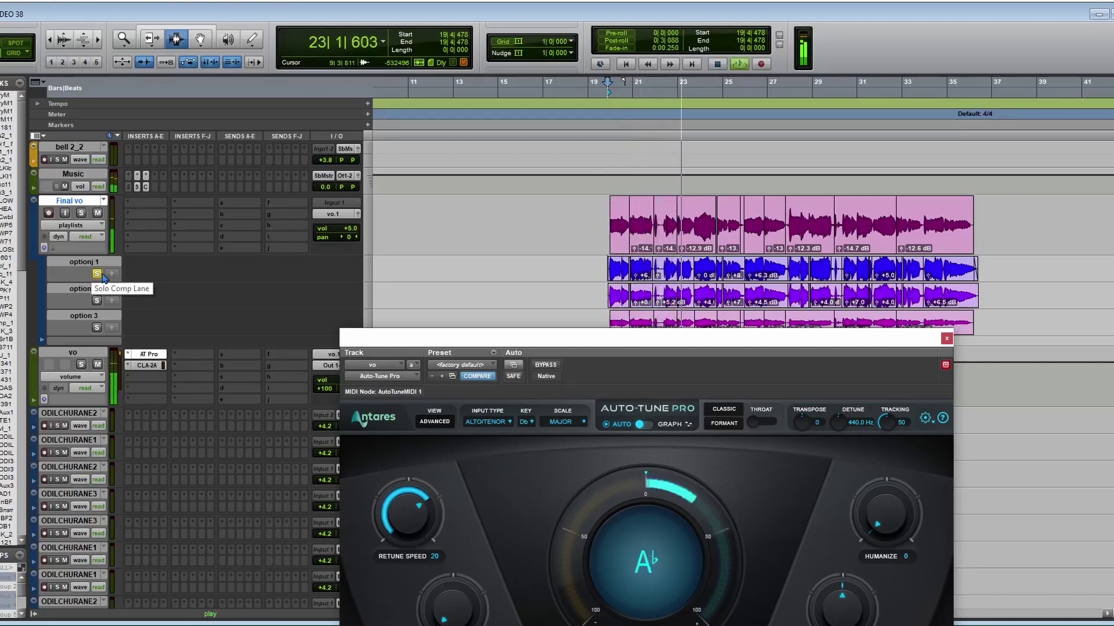
key(space)
Unsolo the optionj 1 lane and audition the Final vo track from about bar 24
click(97, 273)
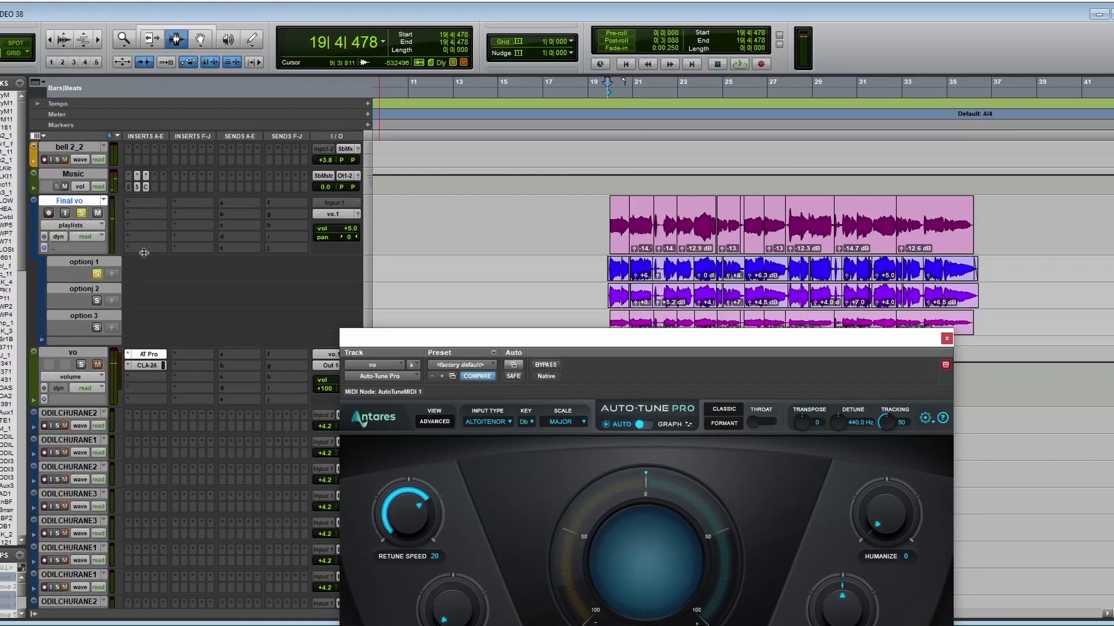
click(718, 232)
key(space)
key(space)
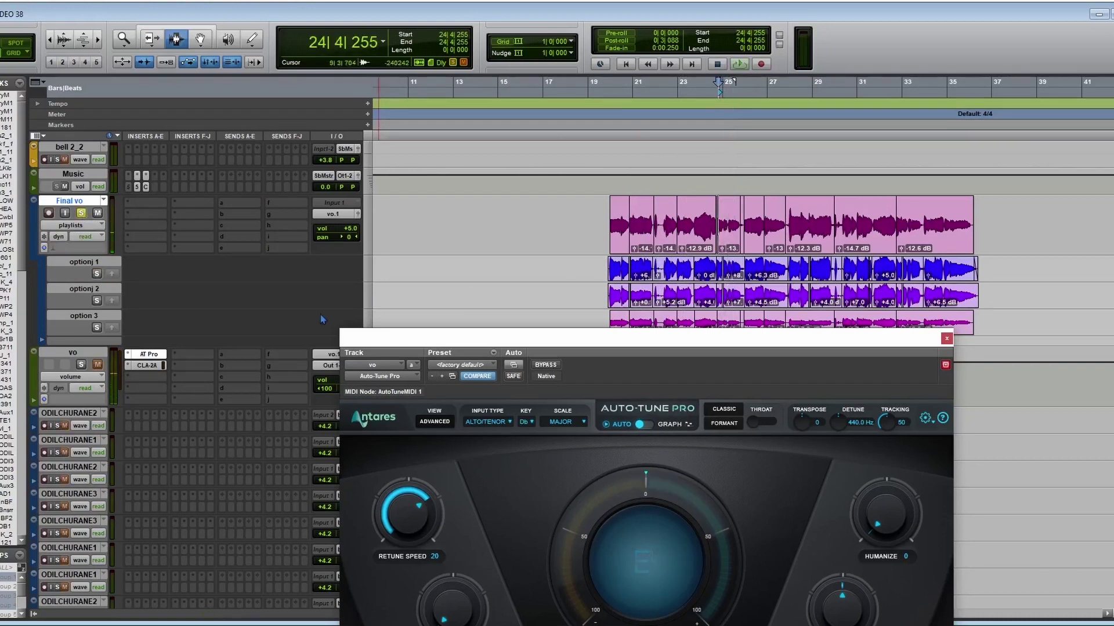
key(space)
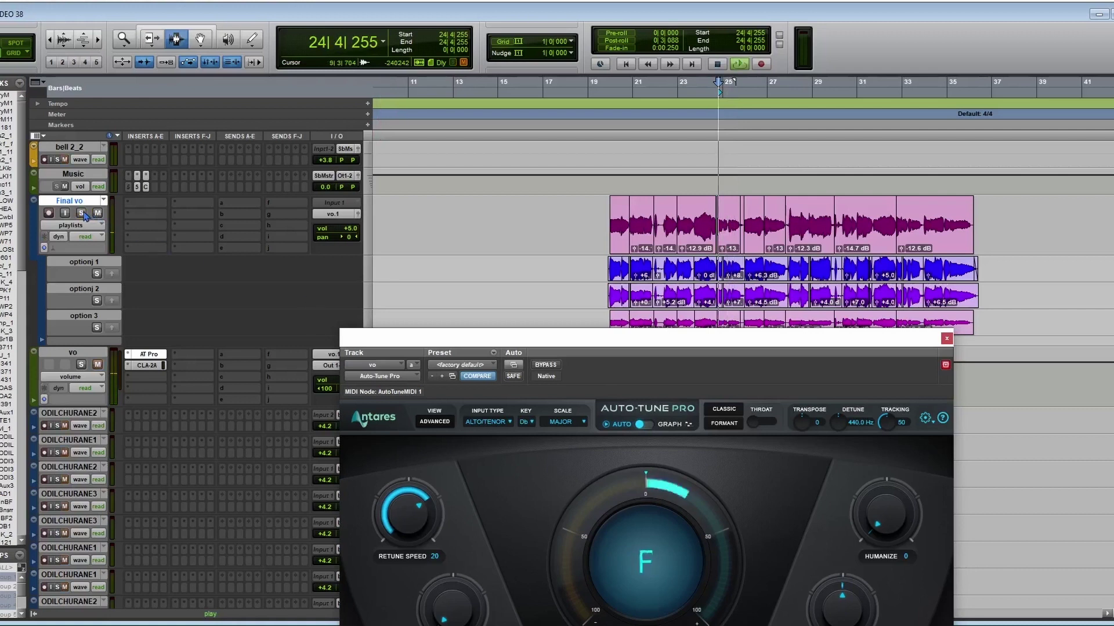
Play the tuned vocal from about bar 23, bar 17 and the start of the phrase with the other tracks
click(683, 239)
key(space)
key(space)
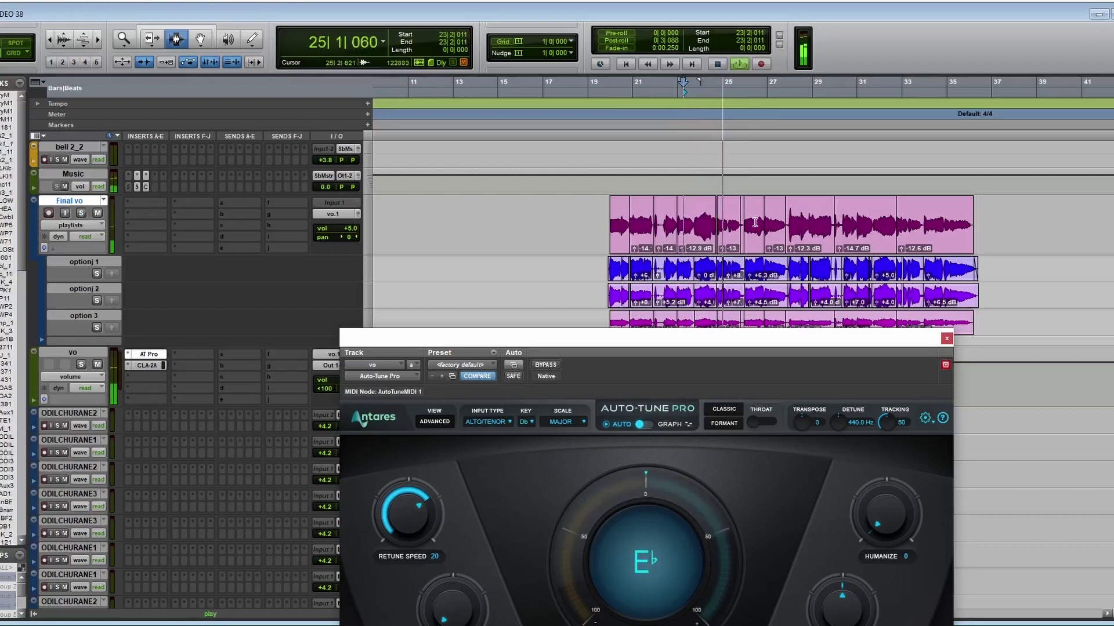
drag(556, 270, 1022, 274)
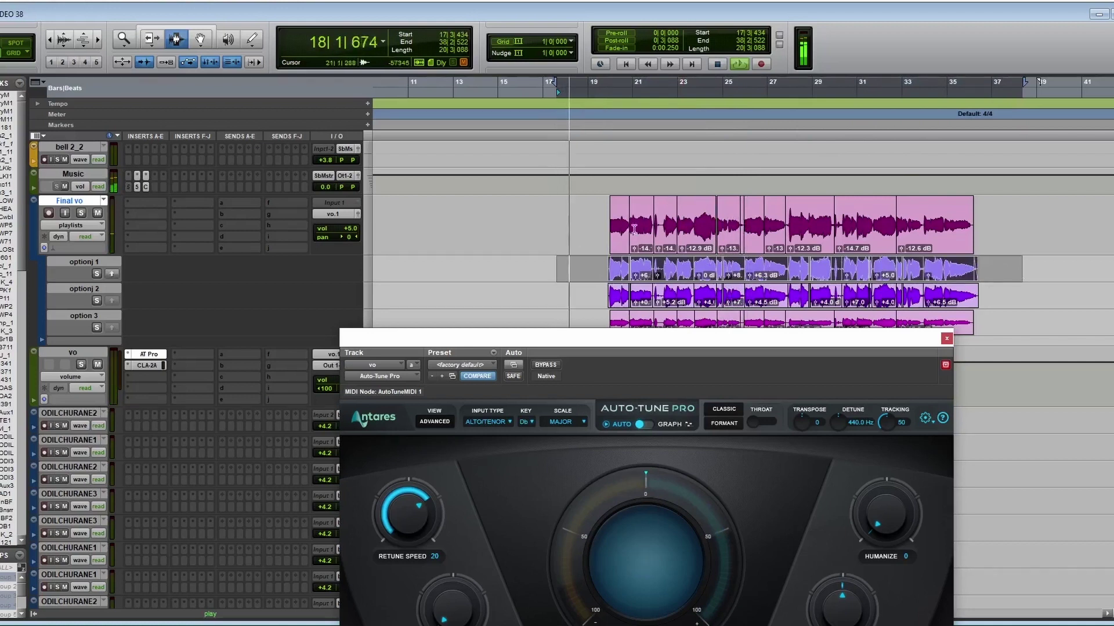
click(608, 221)
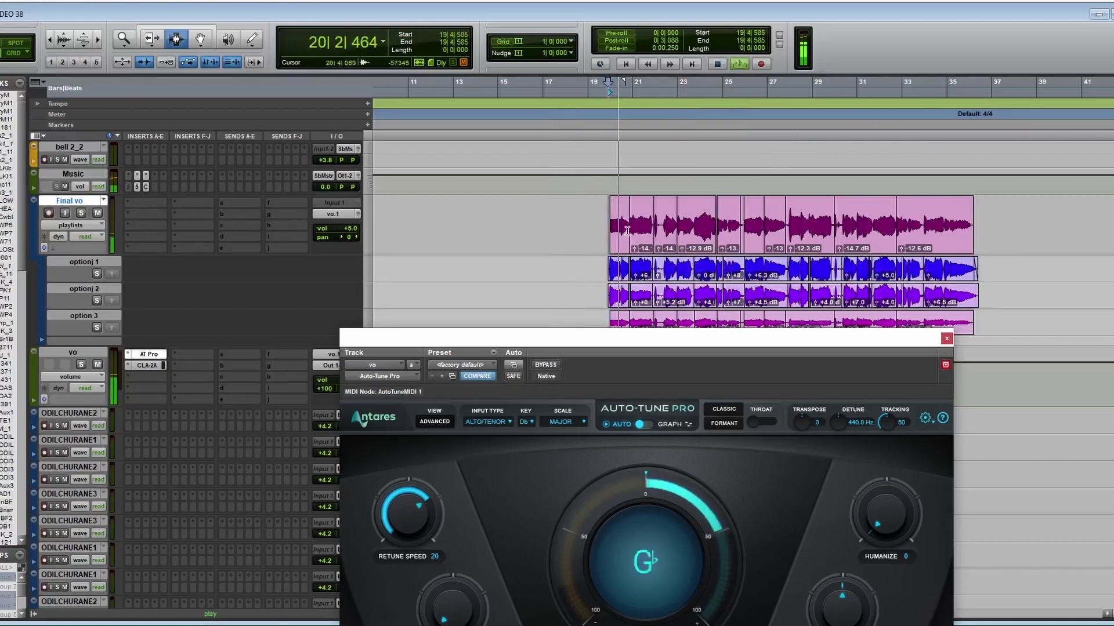
key(space)
Set Auto-Tune Pro's Humanize to 80 and move its window below the vocal clips
drag(574, 343, 556, 396)
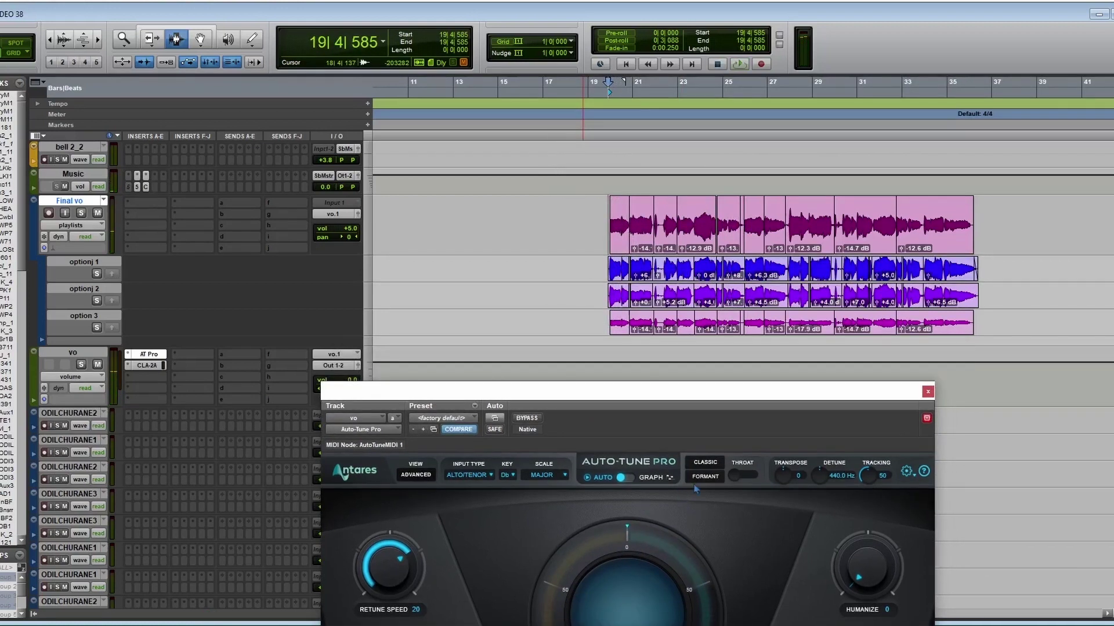
drag(741, 395, 775, 279)
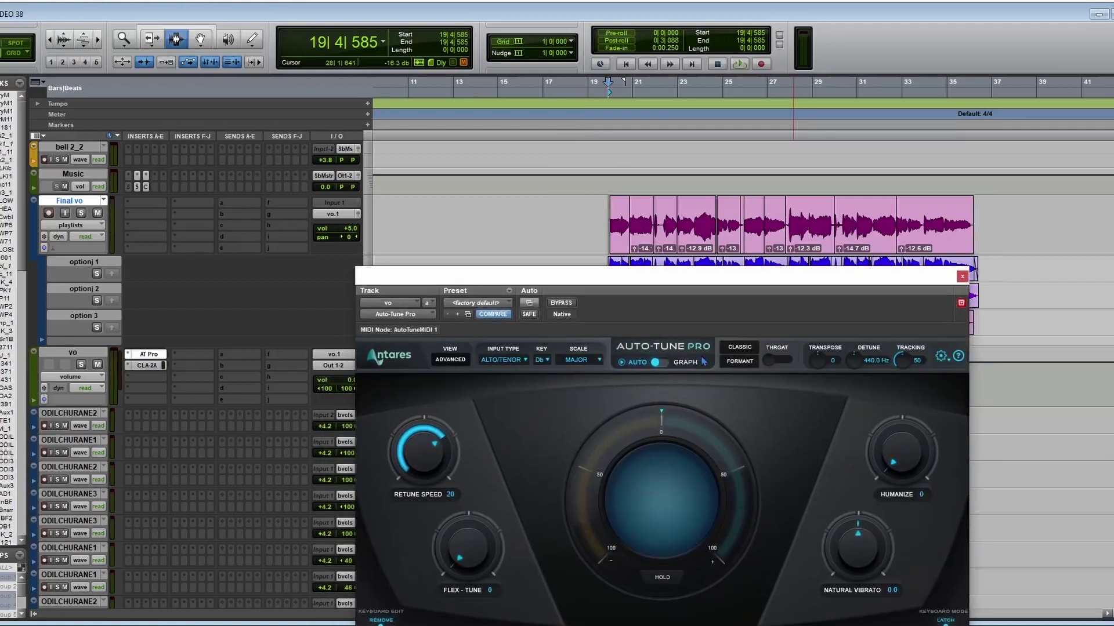
drag(777, 281, 881, 399)
Select the optionj 1 clip near bar 21 and open the Pitch Shift Legacy AudioSuite processor for it
click(644, 273)
double_click(644, 272)
click(113, 0)
mouse_move(147, 30)
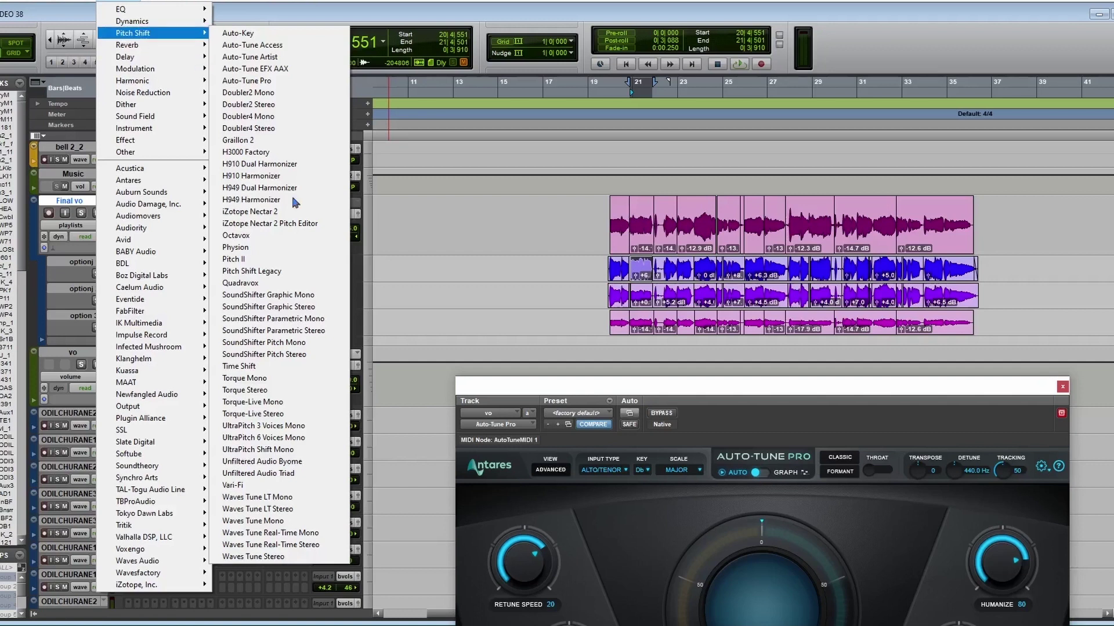
click(319, 271)
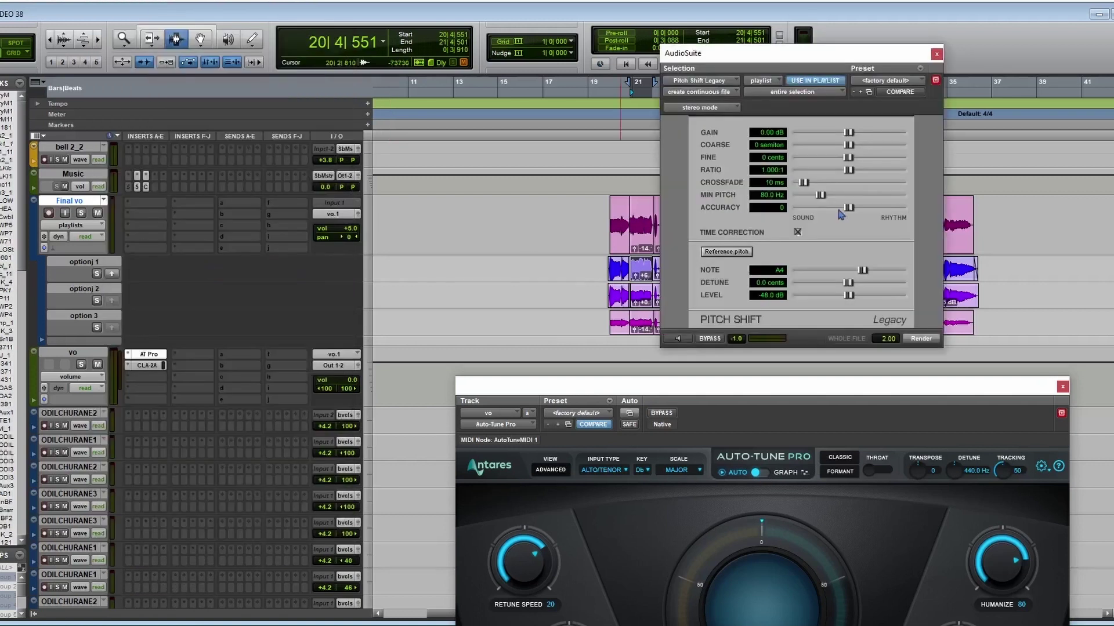
Move the Pitch Shift window off the clips, preview the selection and set the fine pitch to 3 cents
drag(837, 60, 435, 2)
click(281, 273)
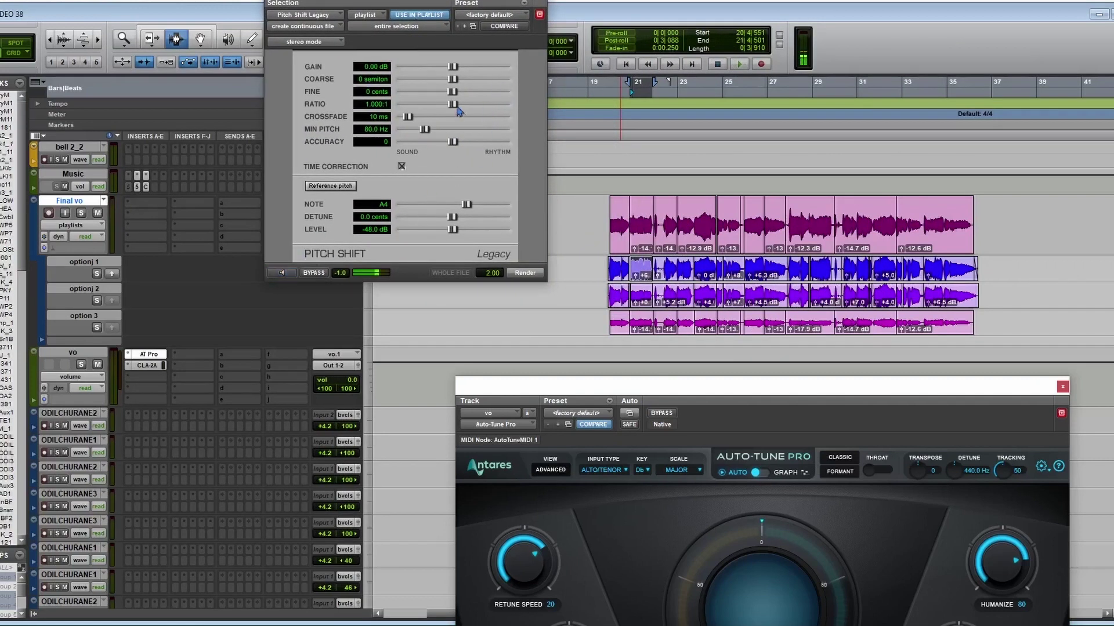
mouse_move(459, 96)
mouse_down()
mouse_move(430, 91)
mouse_move(455, 97)
mouse_up()
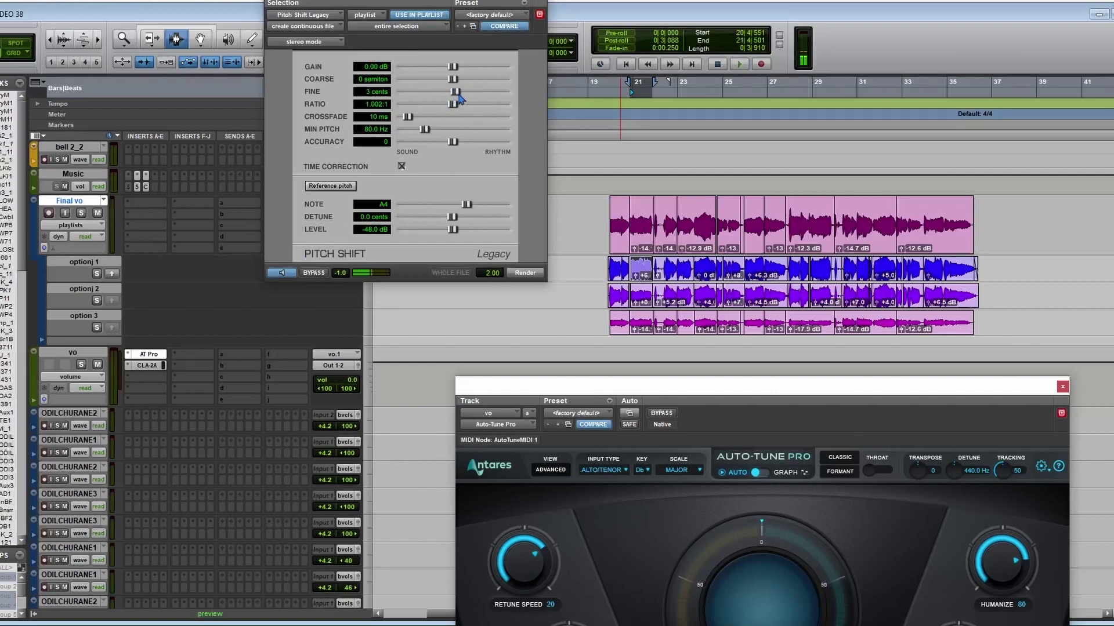
Select a short portion of the optionj 1 clip near bar 21, render the pitch shift on it and play it back
mouse_move(630, 269)
mouse_down()
mouse_move(649, 270)
mouse_move(637, 268)
mouse_up()
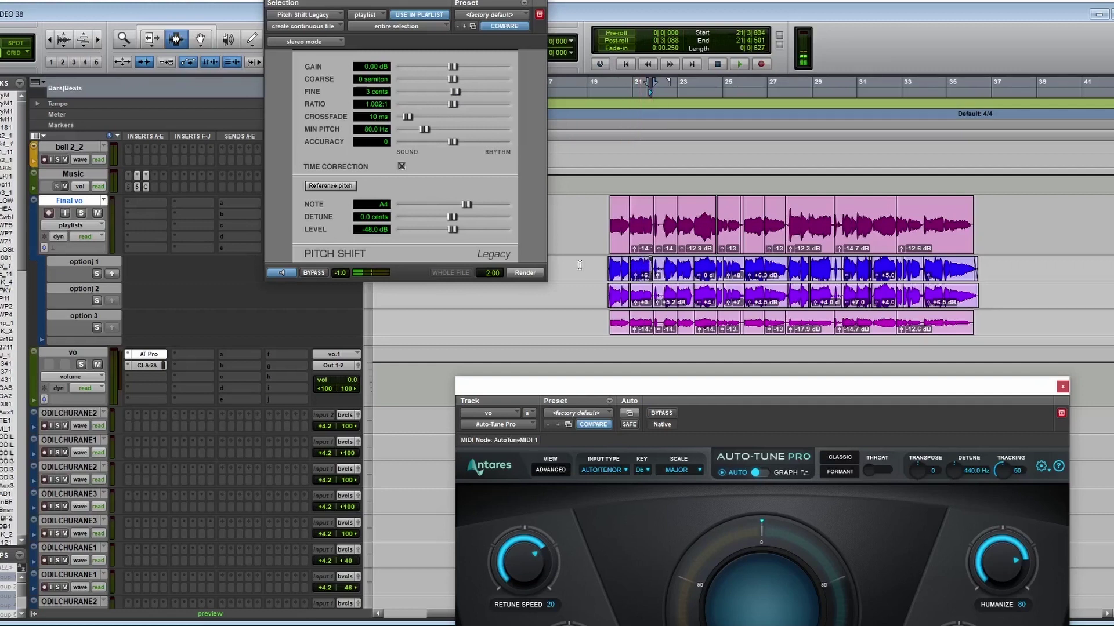
click(525, 272)
key(space)
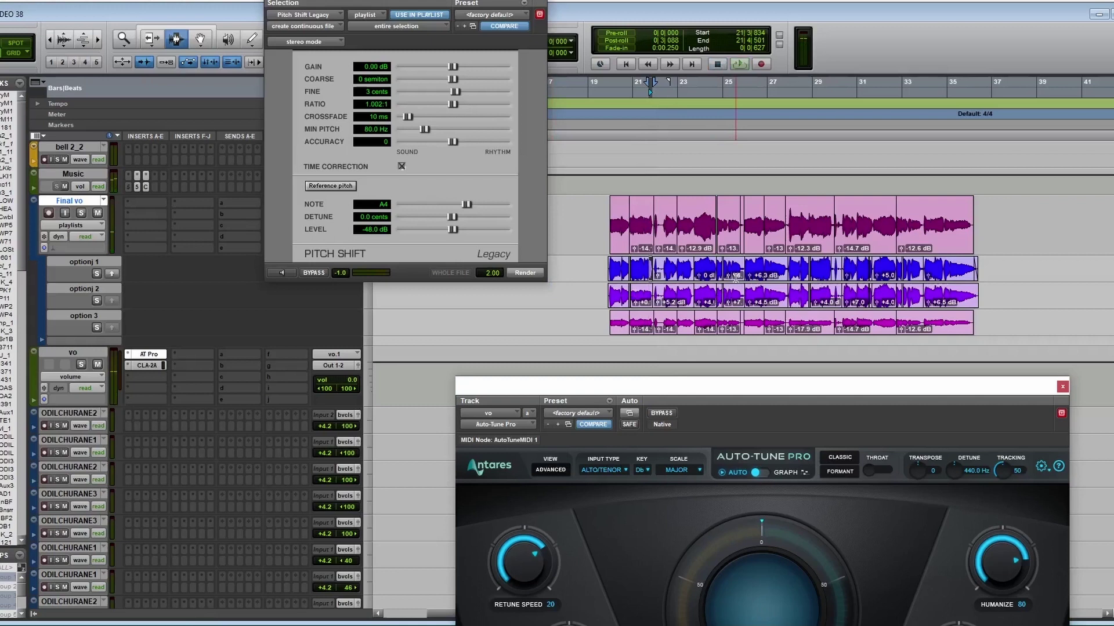
key(space)
Insert the stereo Celemony Melodyne plug-in in the third insert slot of the vo track
click(147, 377)
mouse_move(214, 397)
mouse_move(351, 58)
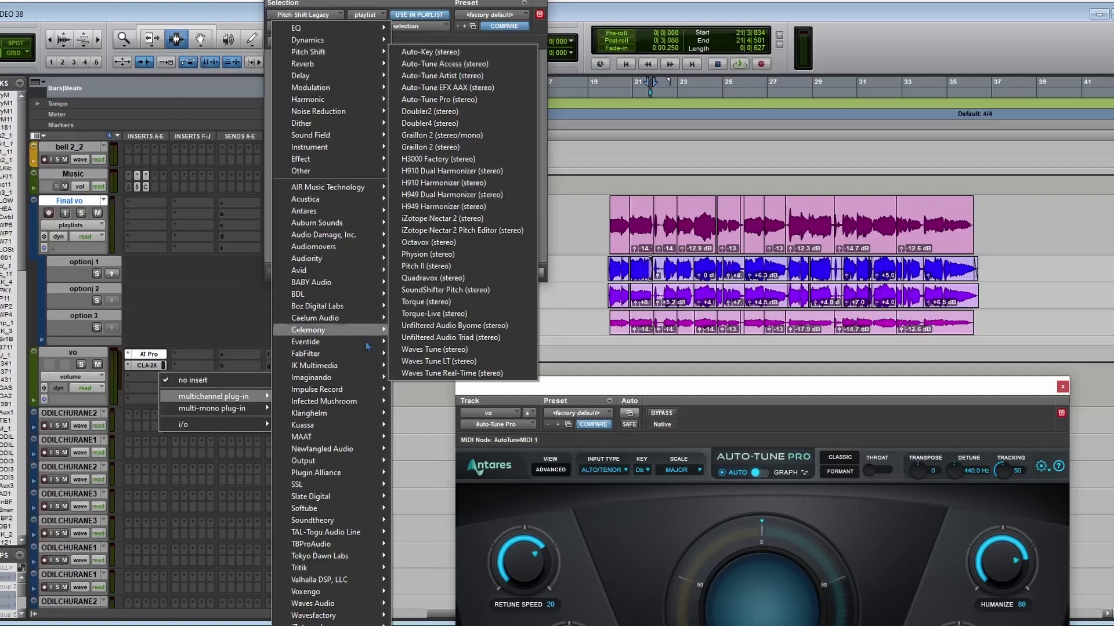
mouse_move(351, 367)
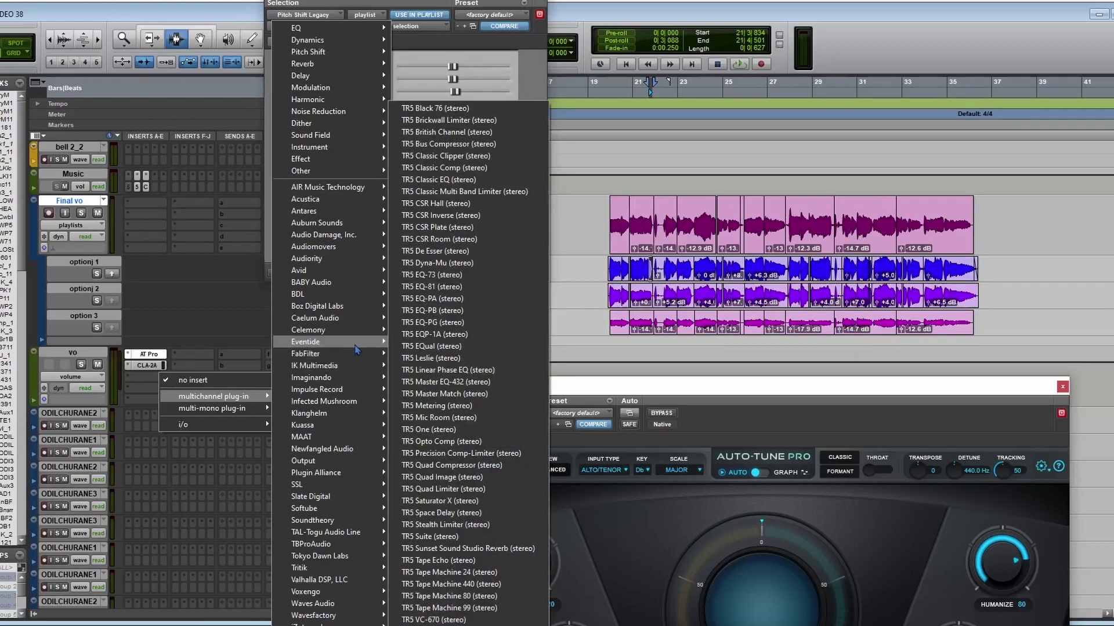
mouse_move(343, 270)
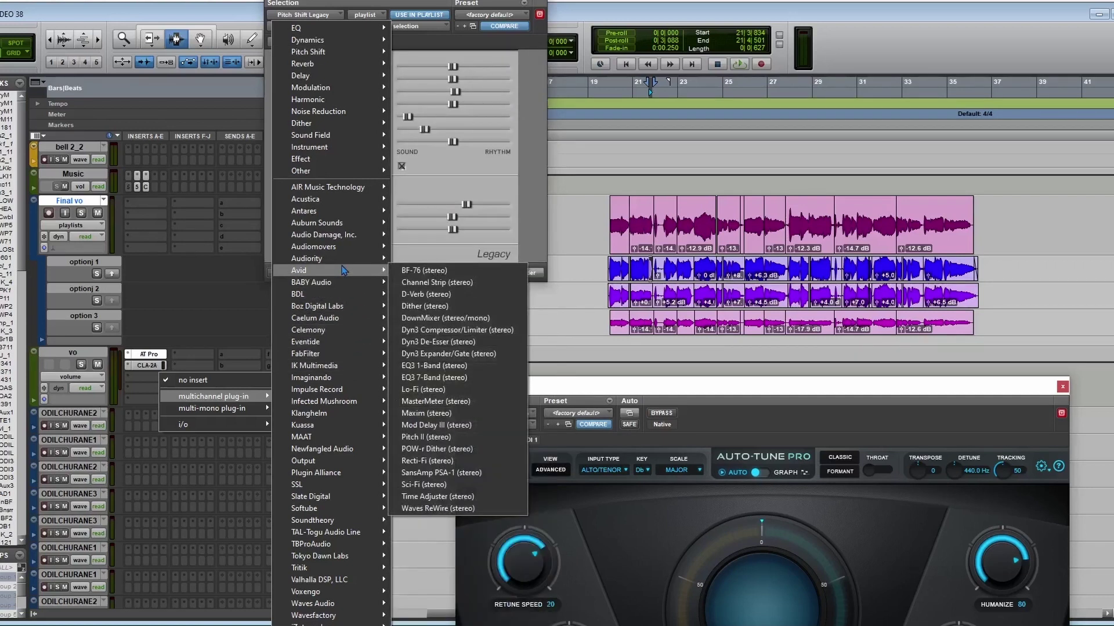
mouse_move(359, 329)
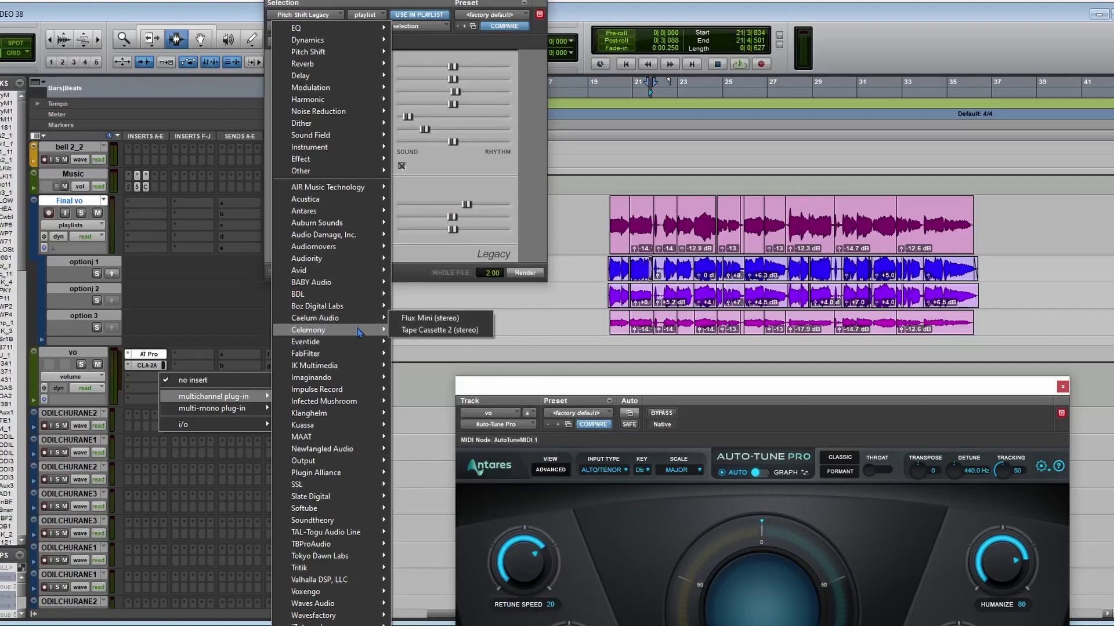
click(413, 332)
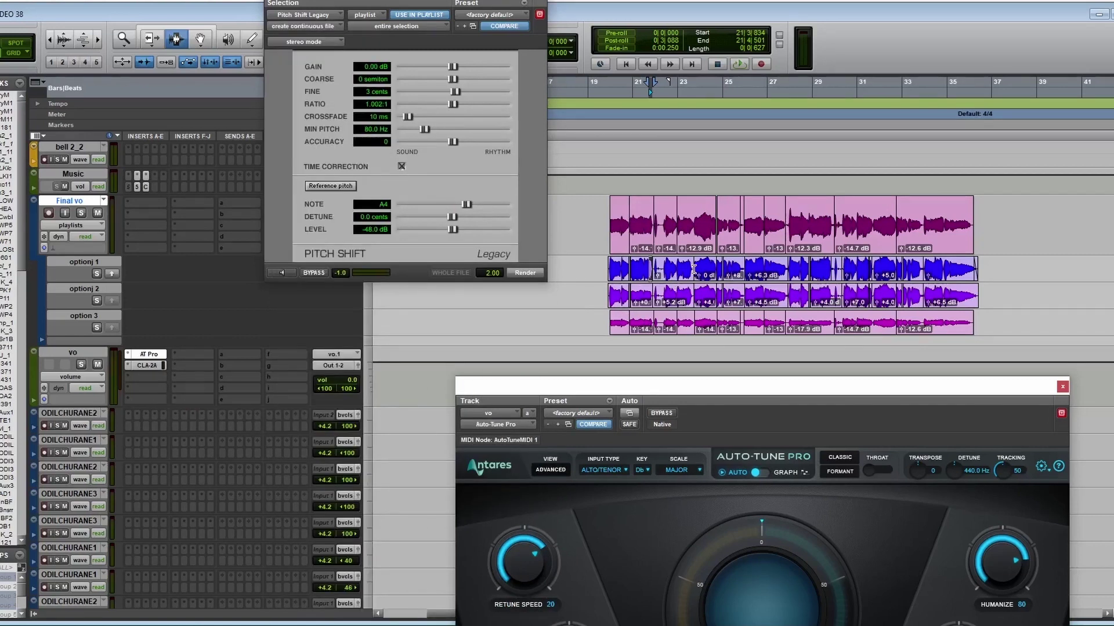
Close Melodyne's First Steps welcome screen and move the Melodyne window below the vocal clips
drag(693, 393, 450, 188)
click(725, 421)
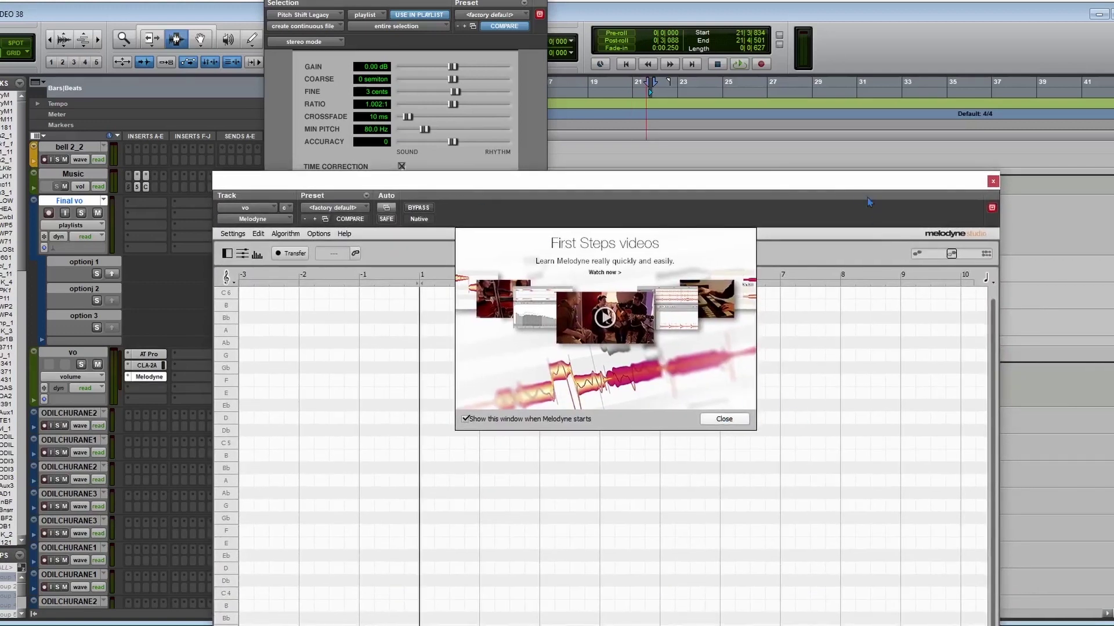
drag(817, 186, 885, 403)
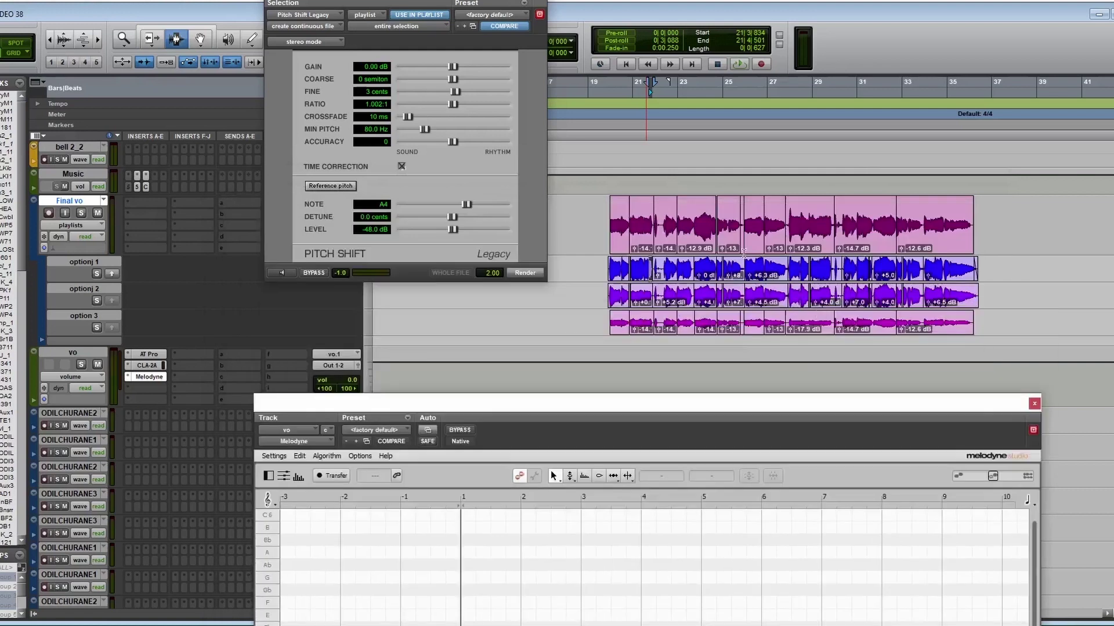
Move the Melodyne window up, remove Melodyne from the vo track's third insert slot and close the empty plug-in window
drag(605, 218, 995, 221)
drag(842, 403, 853, 365)
drag(573, 220, 1010, 221)
drag(853, 357, 821, 166)
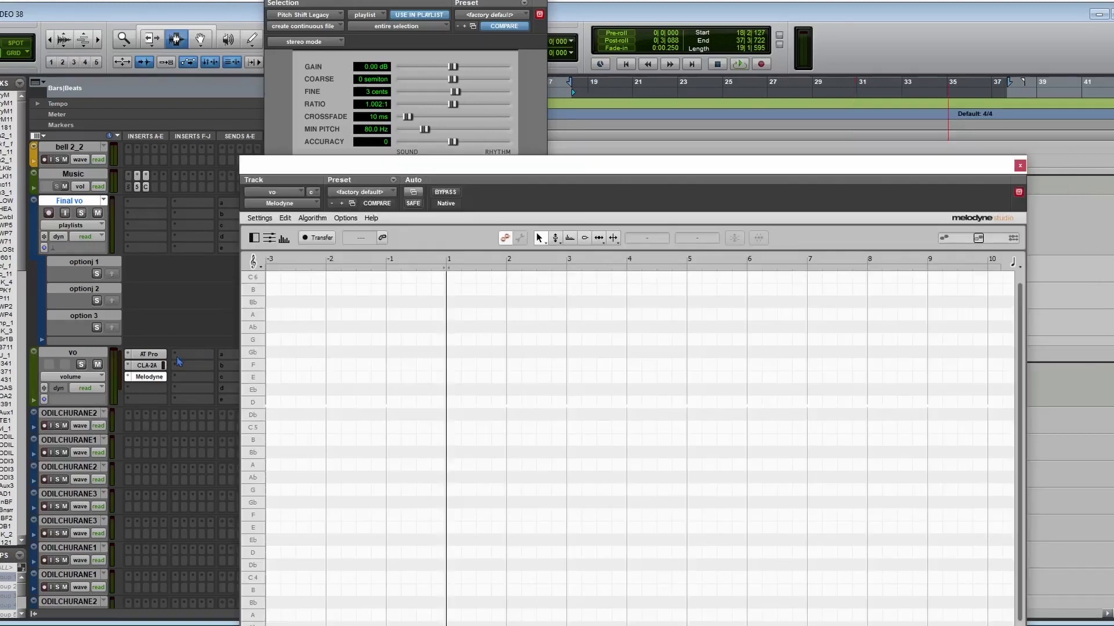
click(126, 378)
click(151, 378)
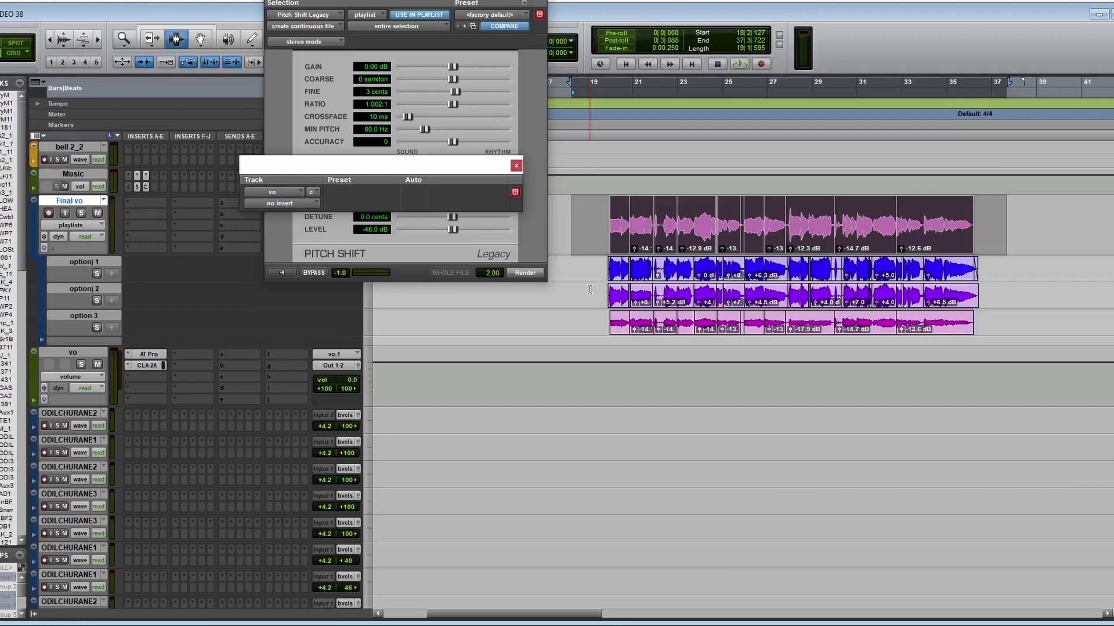
click(515, 166)
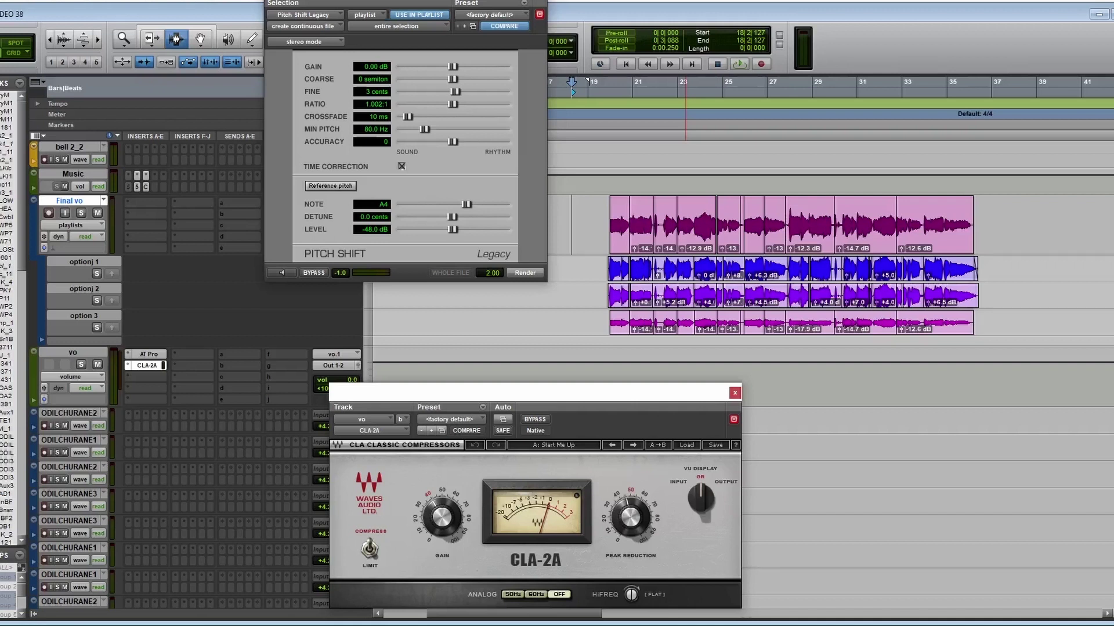
Switch the Final vo track from playlists to waveform view and select all of its clips
drag(589, 267, 996, 337)
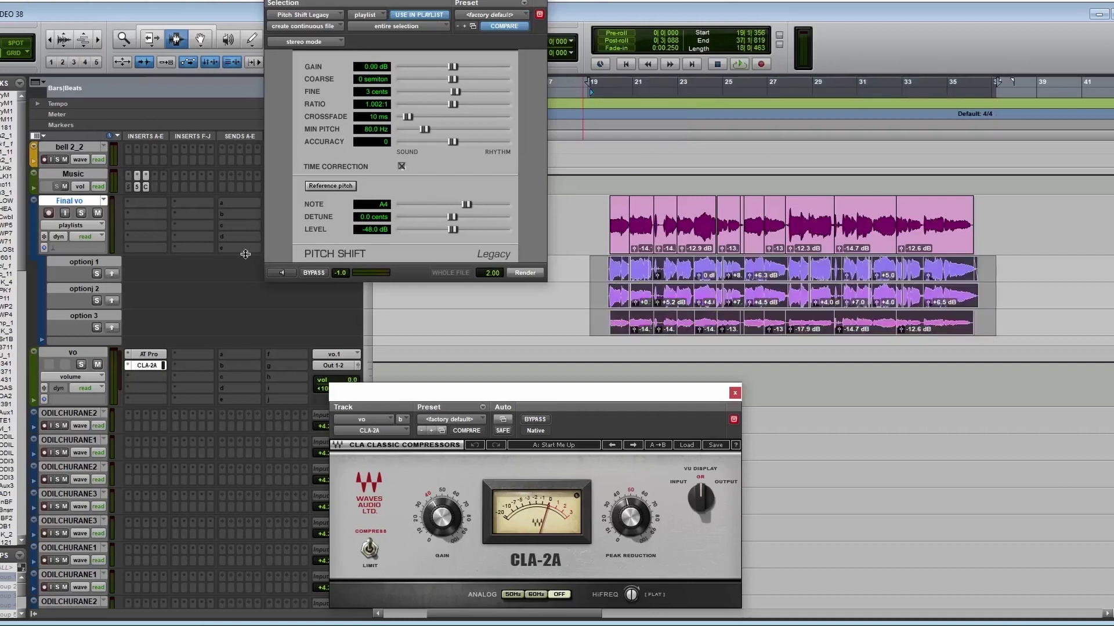
click(78, 225)
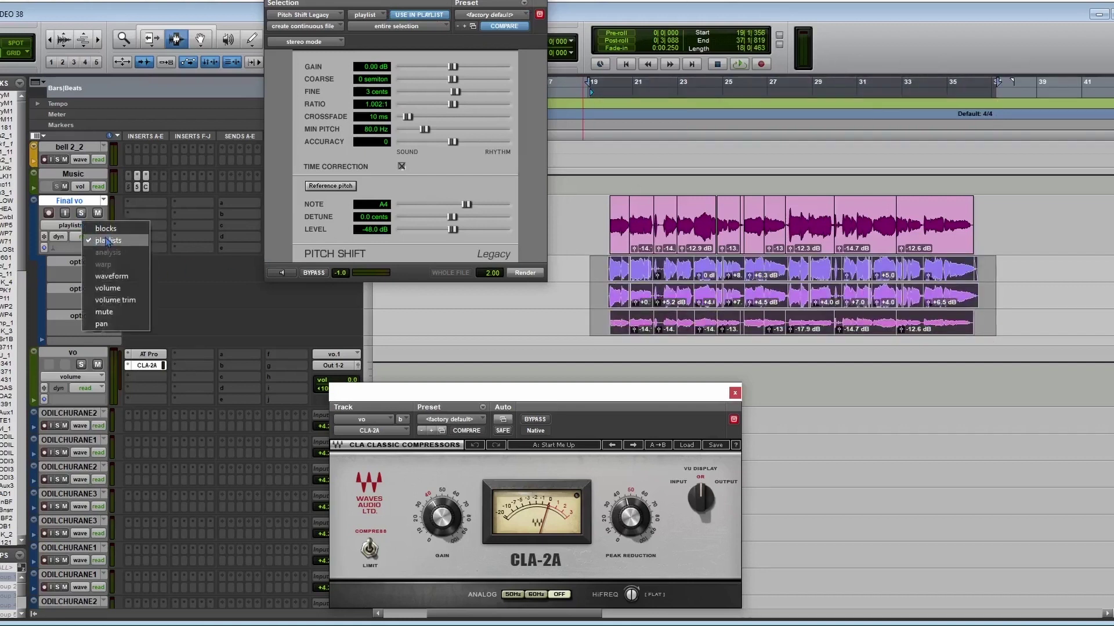
click(124, 278)
drag(586, 235, 981, 232)
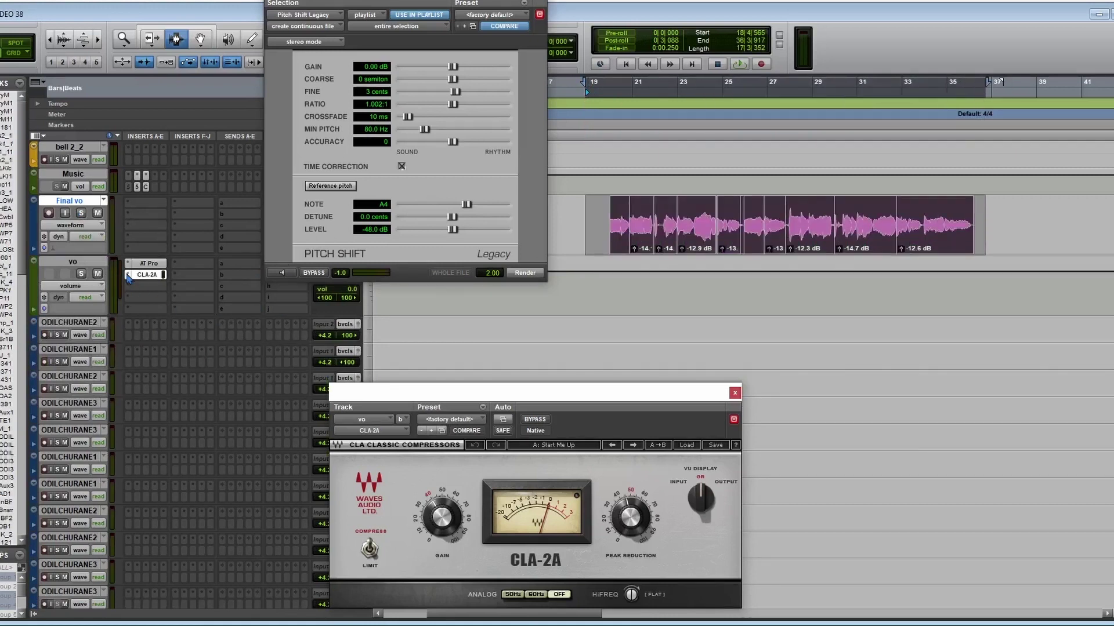
Remove the CLA-2A compressor from the vo track's second insert slot and select the Final vo clips
click(129, 276)
click(153, 279)
drag(998, 232, 585, 237)
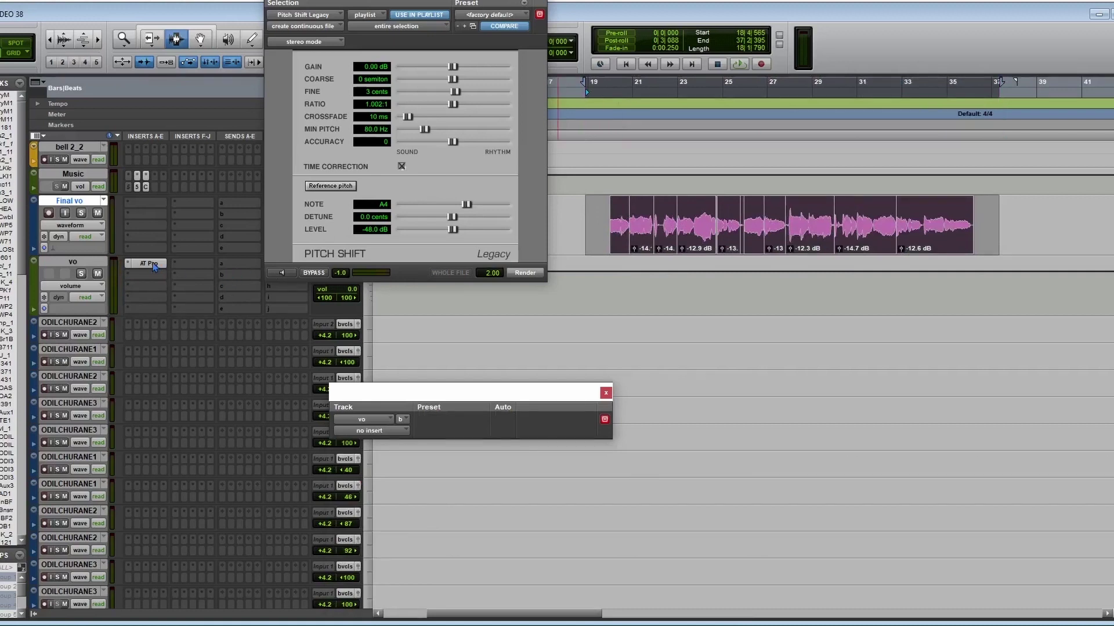
Look over the Auto-Tune Pro settings on the vo track and close the plug-in window
click(151, 264)
drag(655, 395, 659, 109)
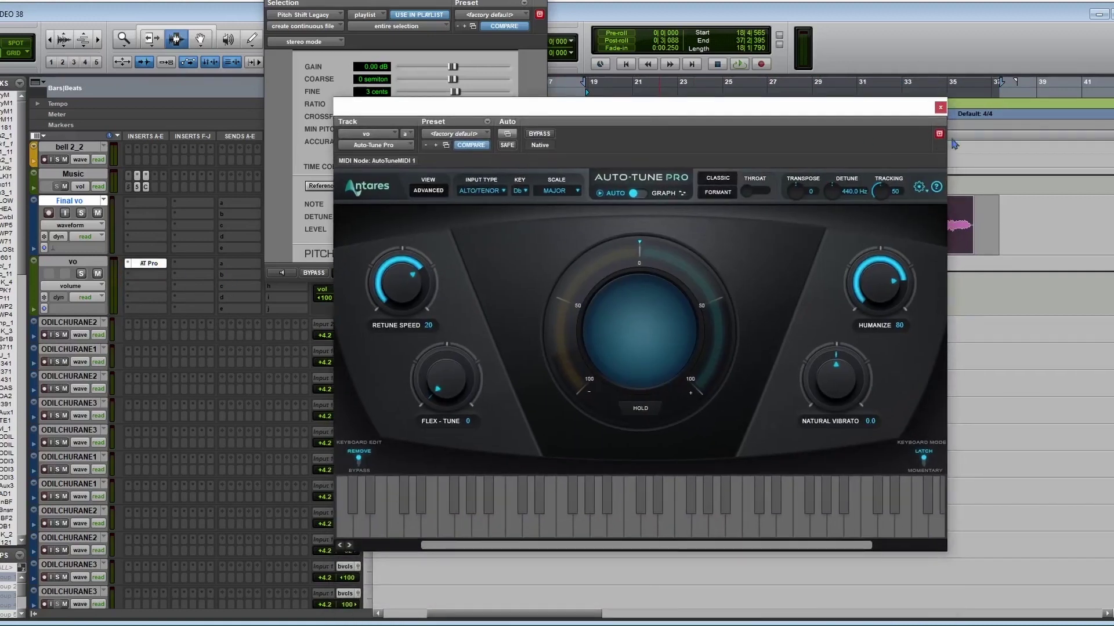
click(940, 109)
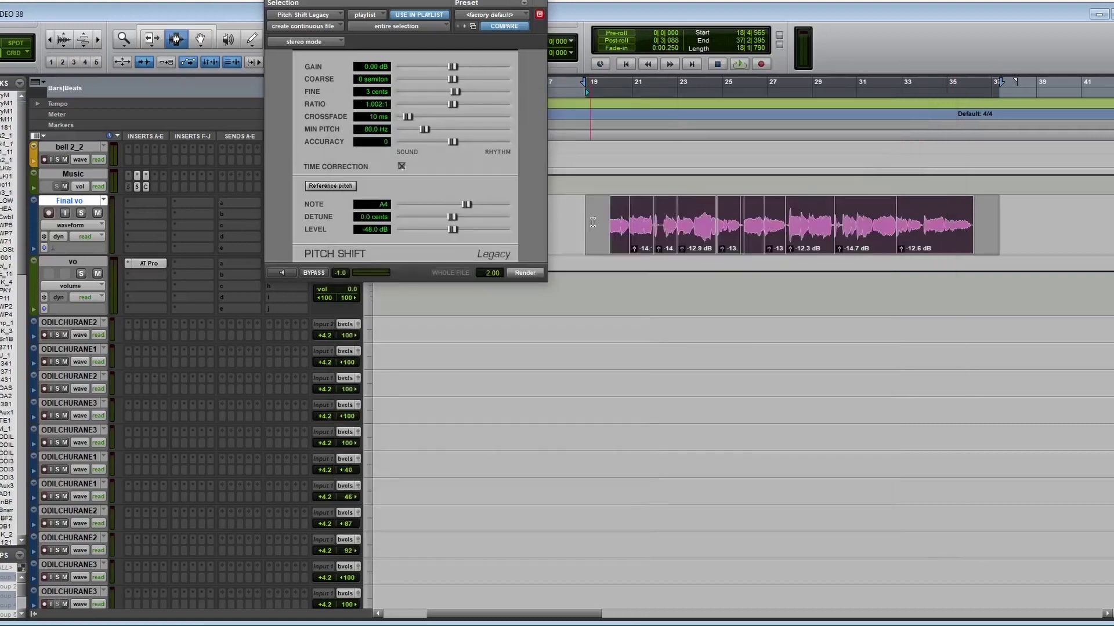
Play the Final vo track from just before its first clip and close the Pitch Shift window
drag(587, 226, 1012, 244)
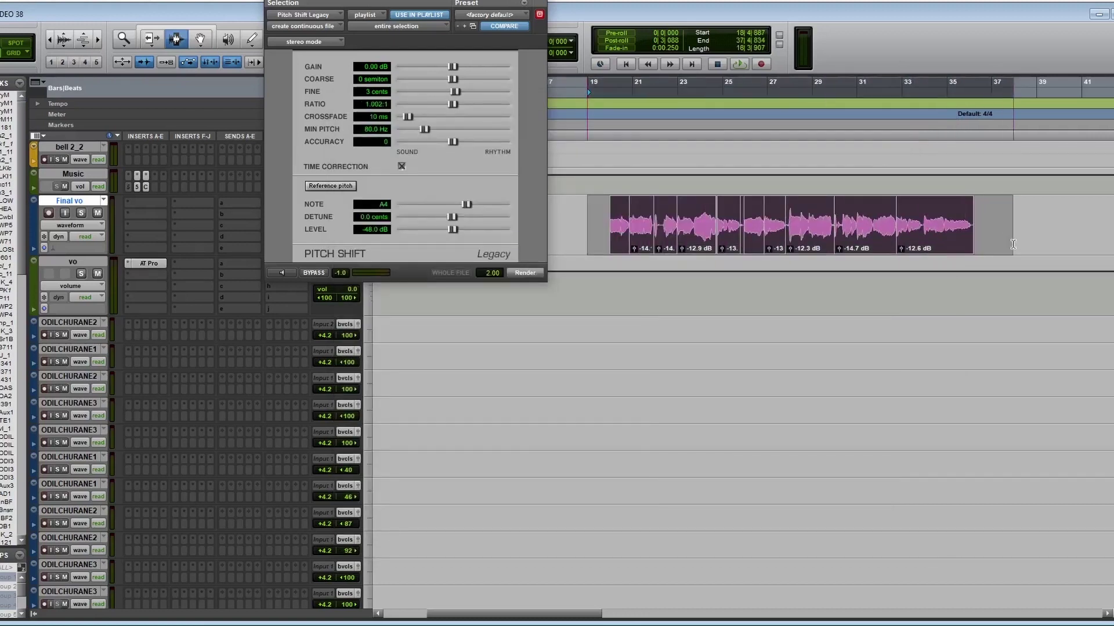
click(606, 206)
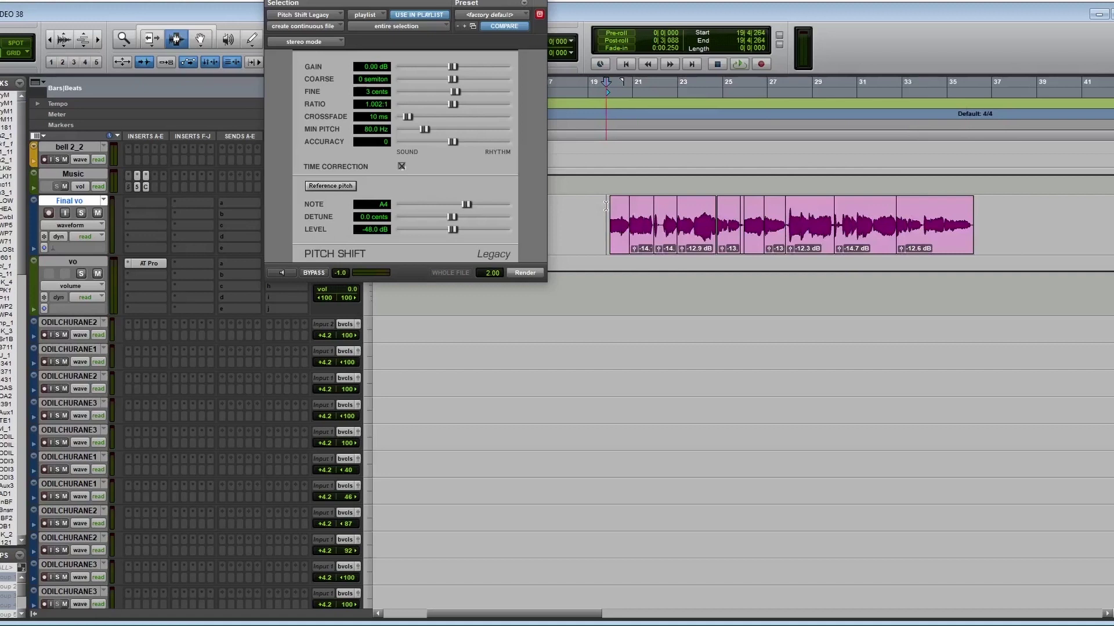
key(space)
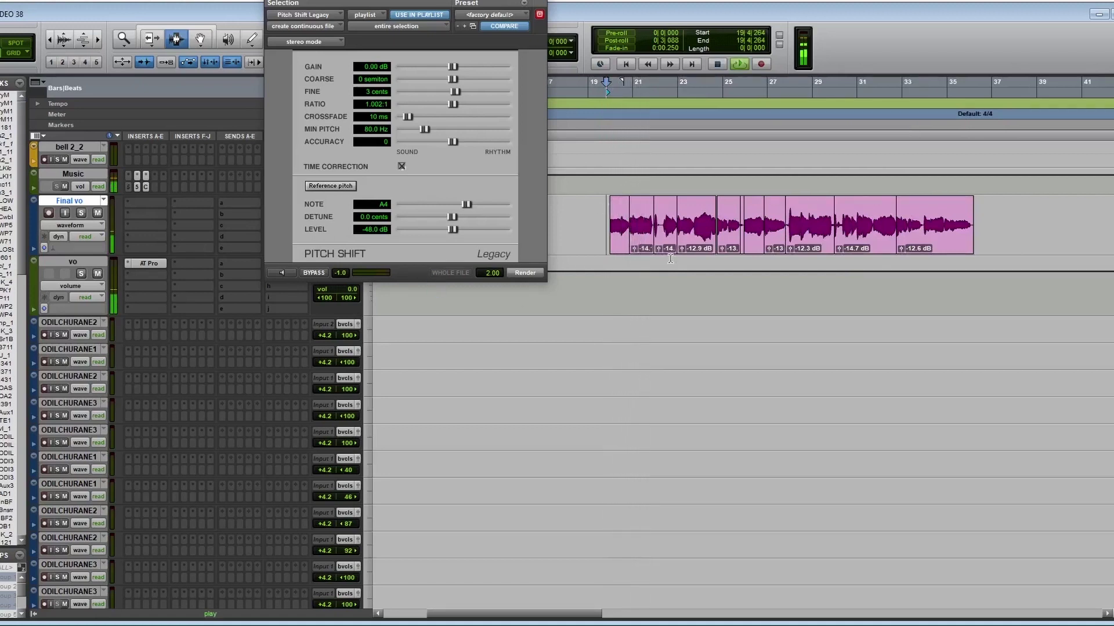
drag(400, 2, 461, 312)
click(601, 310)
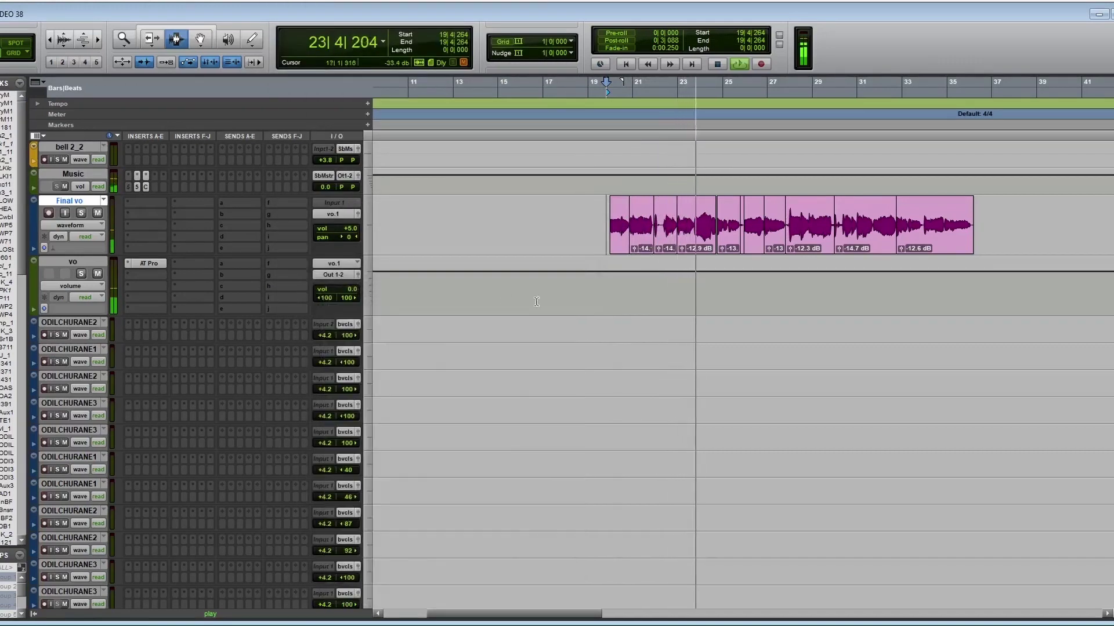
Raise the vo track's volume to +12.0 dB and replay the vocal from just before its first clip
drag(336, 289, 351, 270)
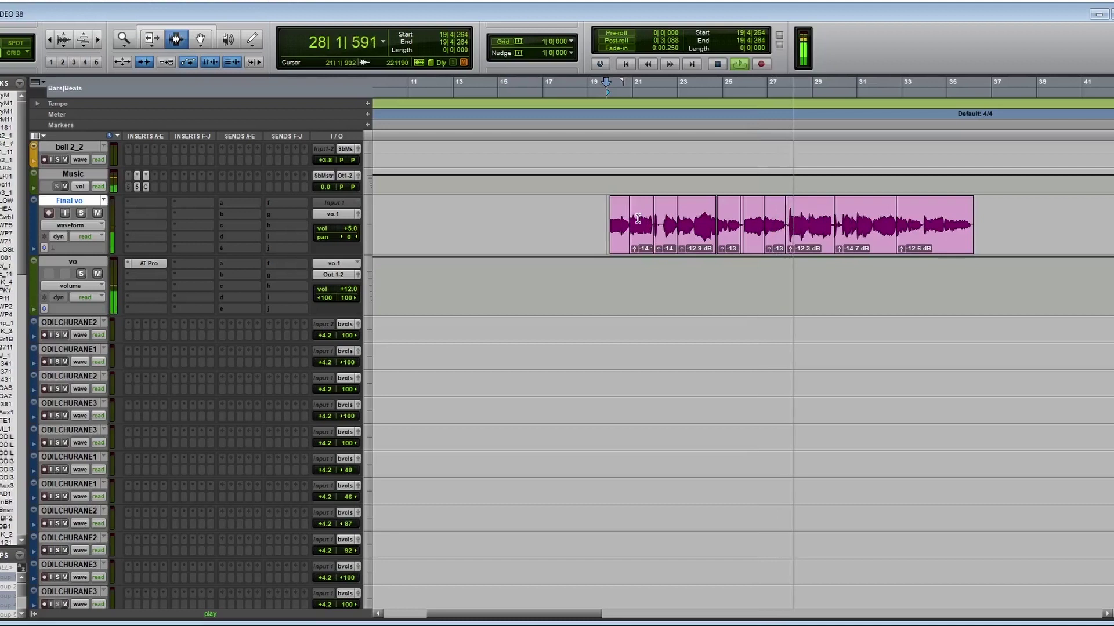
key(space)
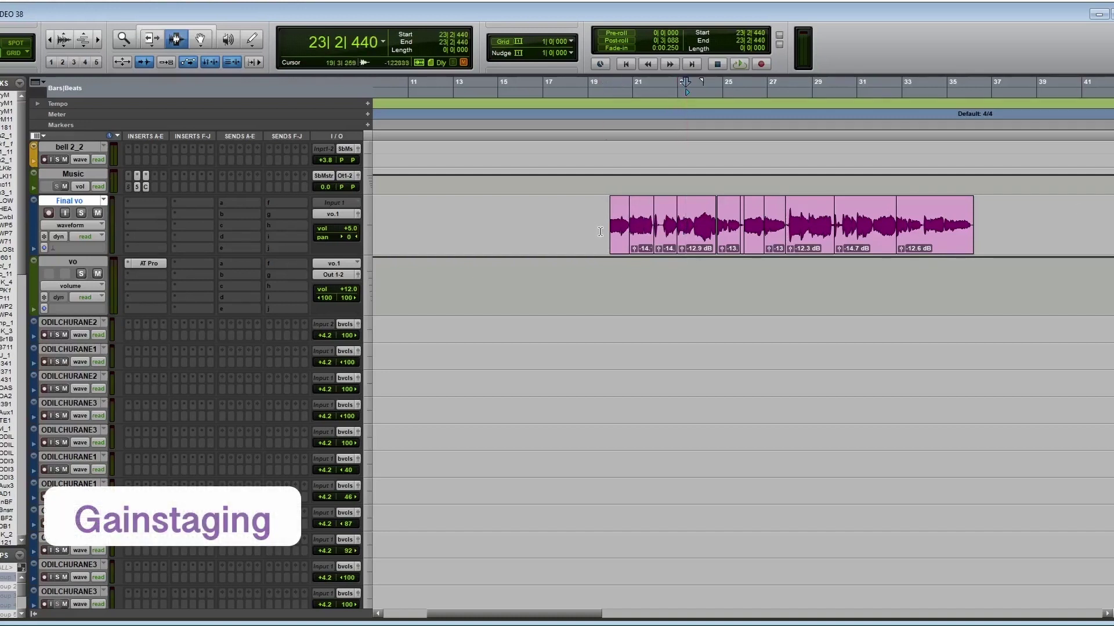
double_click(690, 227)
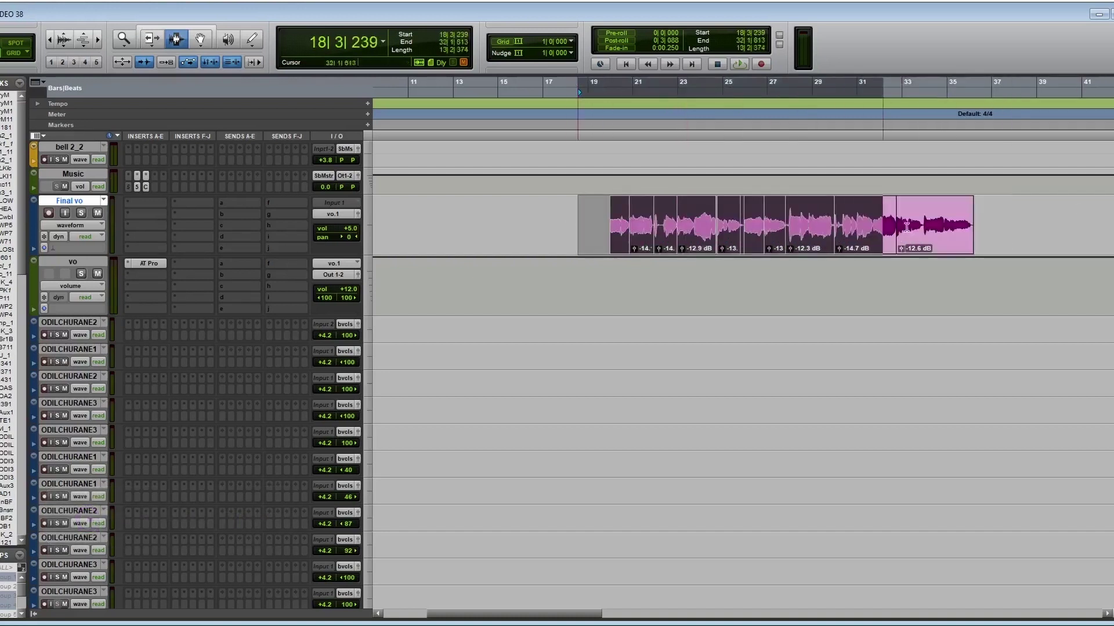
click(690, 203)
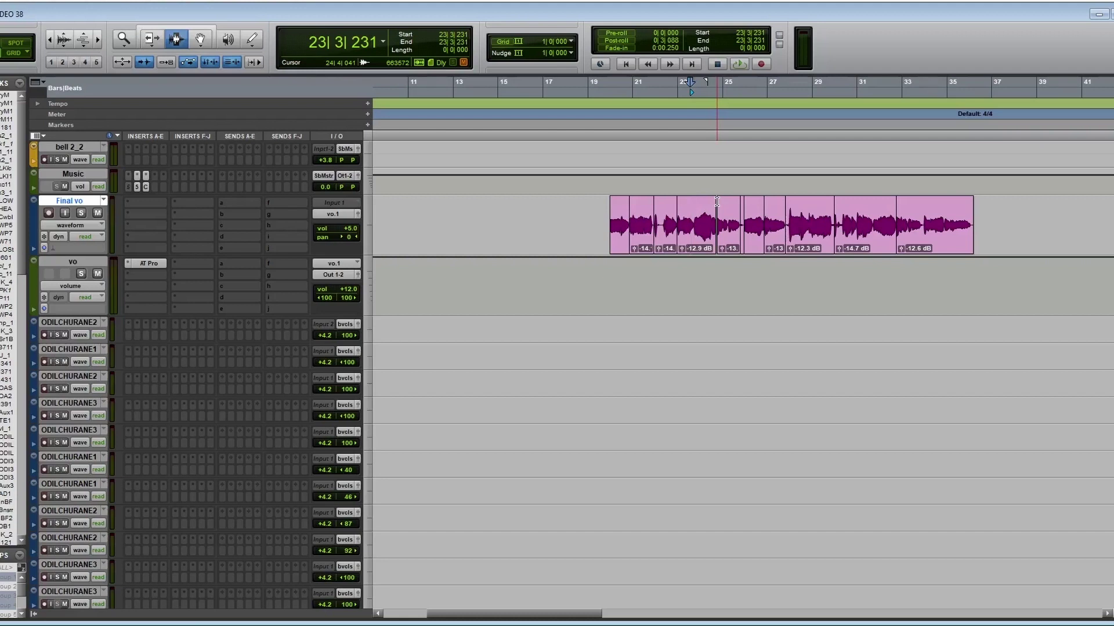
click(145, 209)
click(143, 287)
click(547, 247)
click(606, 213)
key(space)
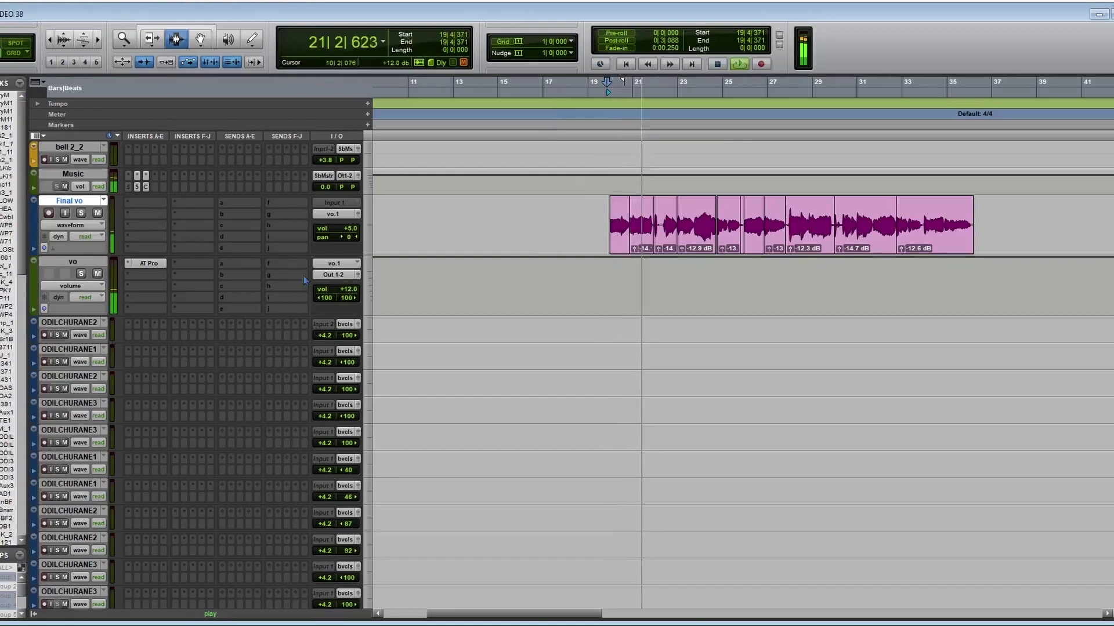
key(space)
Reset the vo and Final vo track volumes to 0.0 dB and play the vocal from bar 23
alt+click(338, 294)
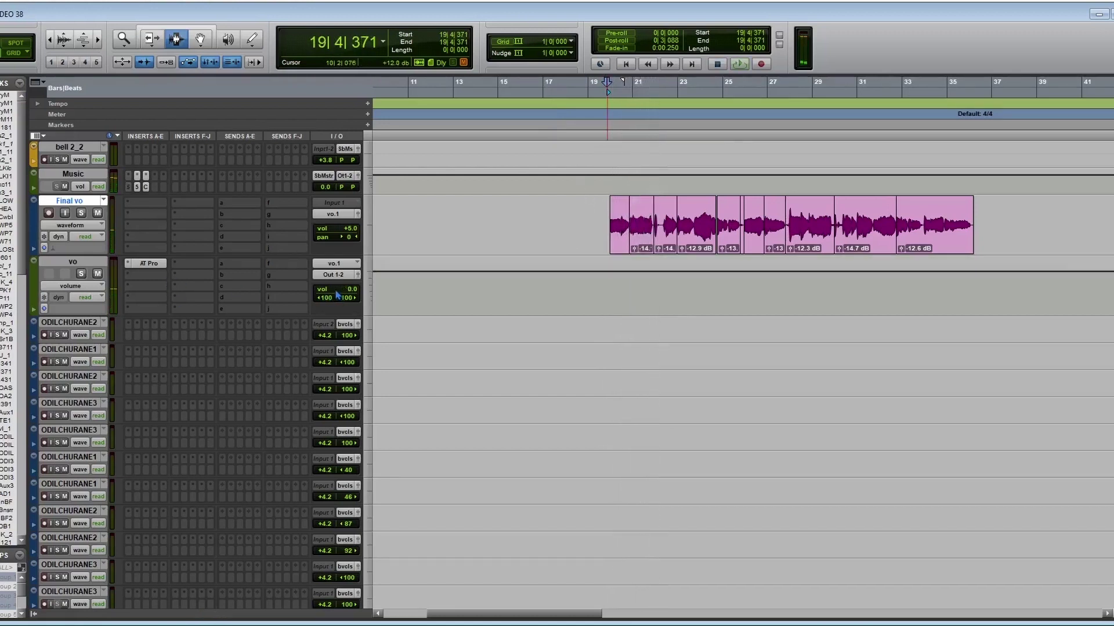
click(697, 216)
key(space)
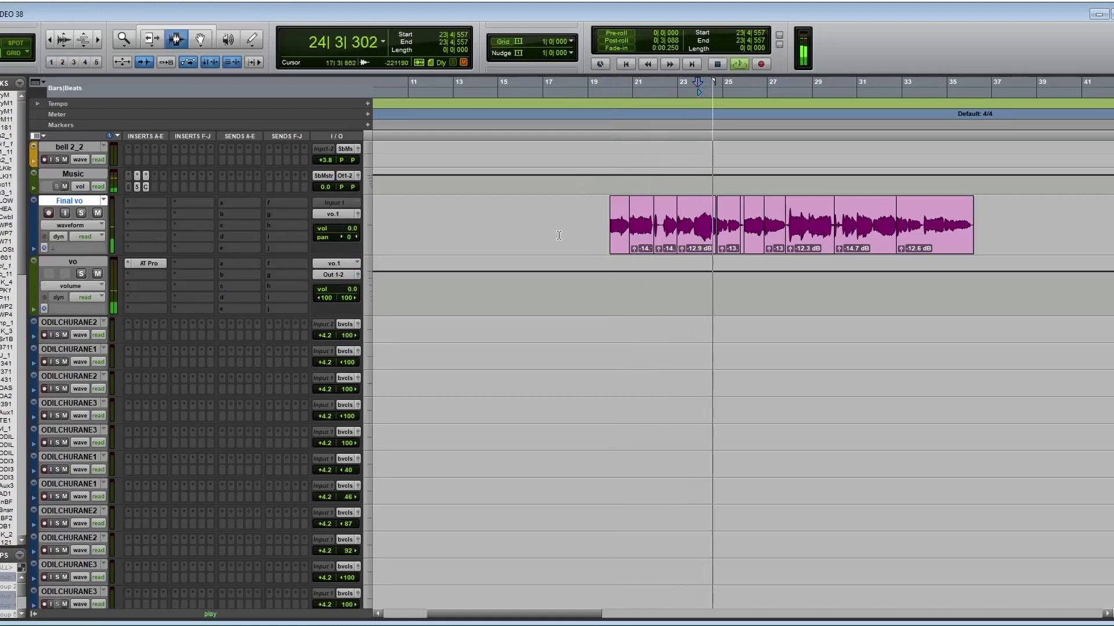
Raise the clip gain of all Final vo clips by 2 dB and set the vo track's volume to +8.4 dB
drag(558, 236, 1098, 228)
key(space)
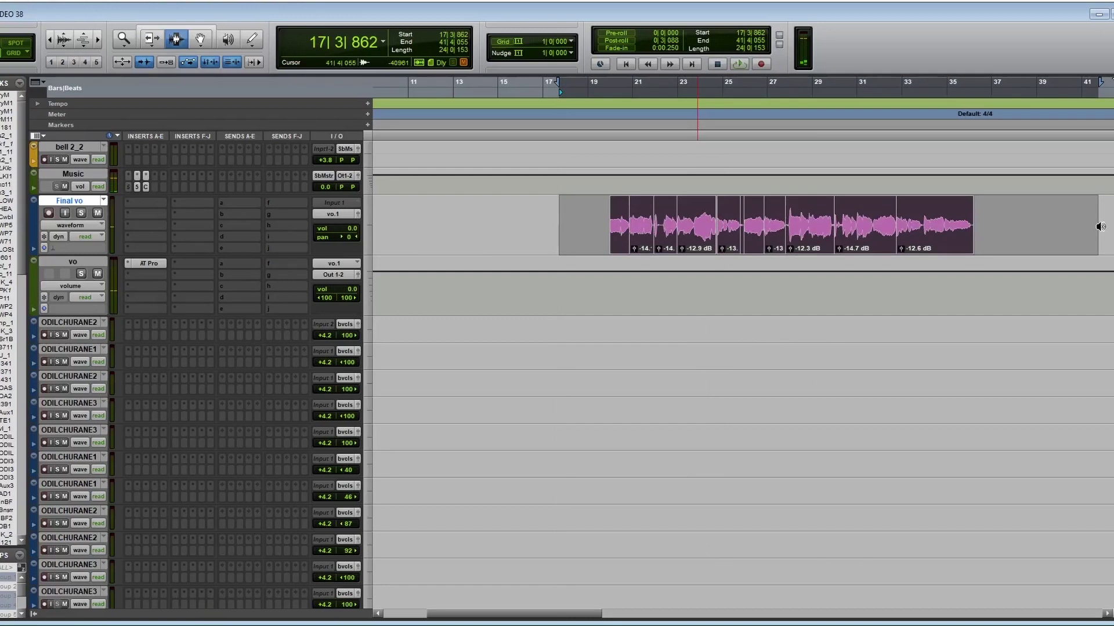
key(space)
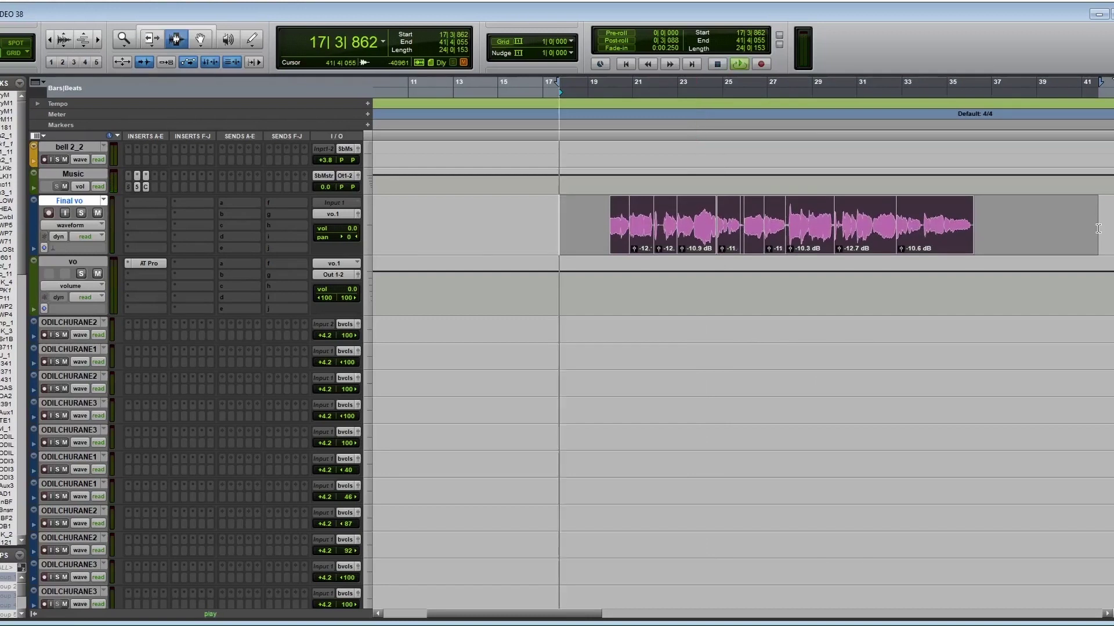
click(609, 209)
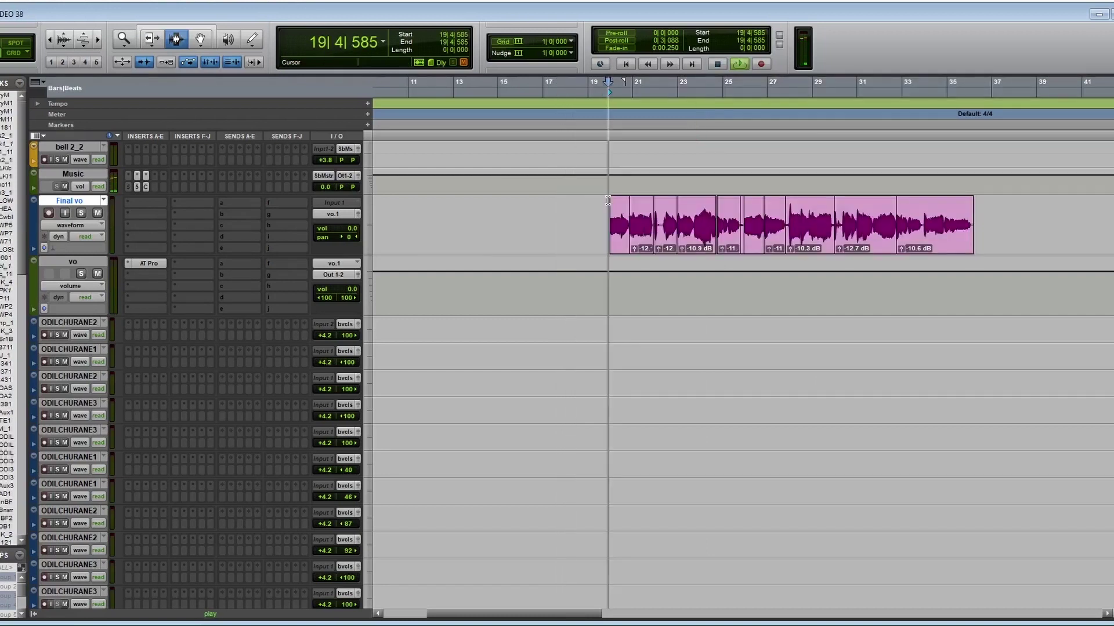
key(space)
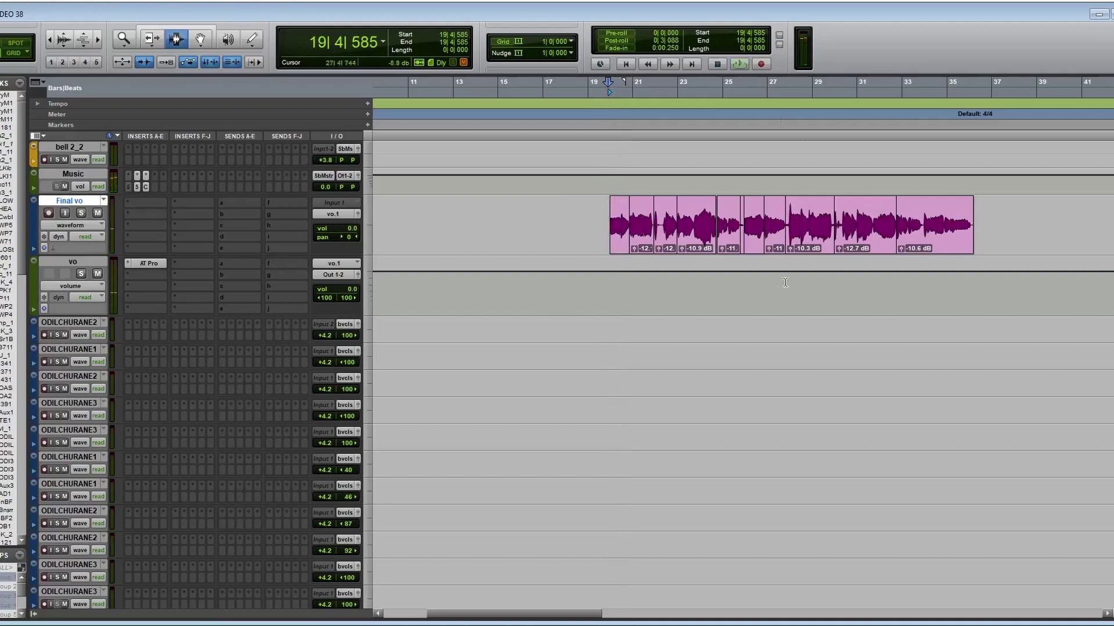
mouse_move(360, 295)
mouse_down()
mouse_move(355, 272)
mouse_move(354, 294)
mouse_up()
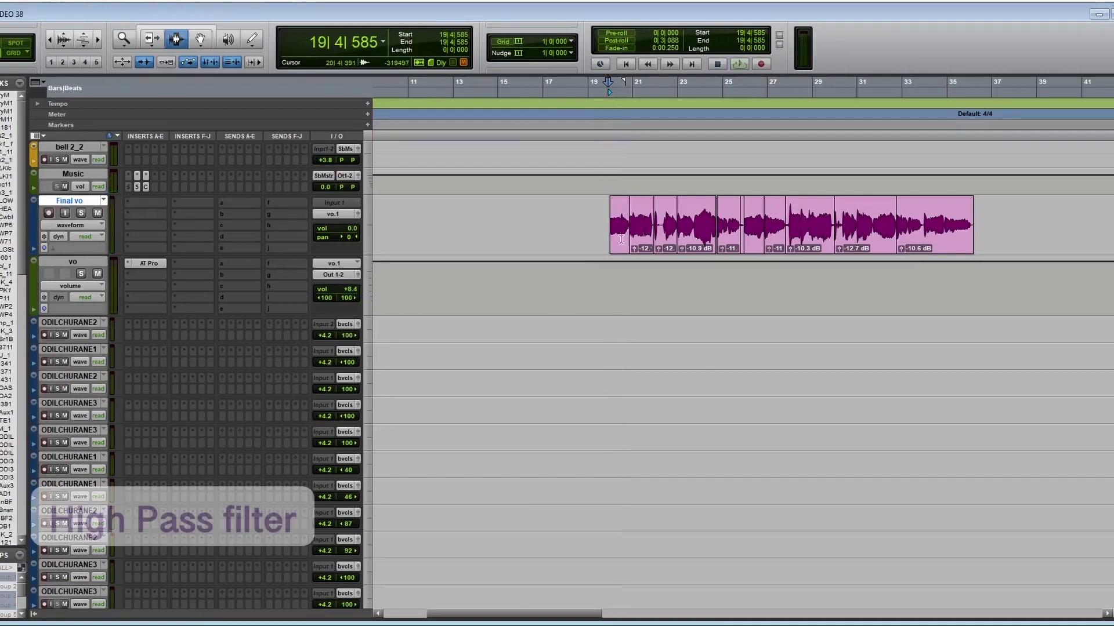
Insert the stereo FabFilter Pro-Q 2 plug-in in the second insert slot of the vo track
click(146, 274)
mouse_move(213, 297)
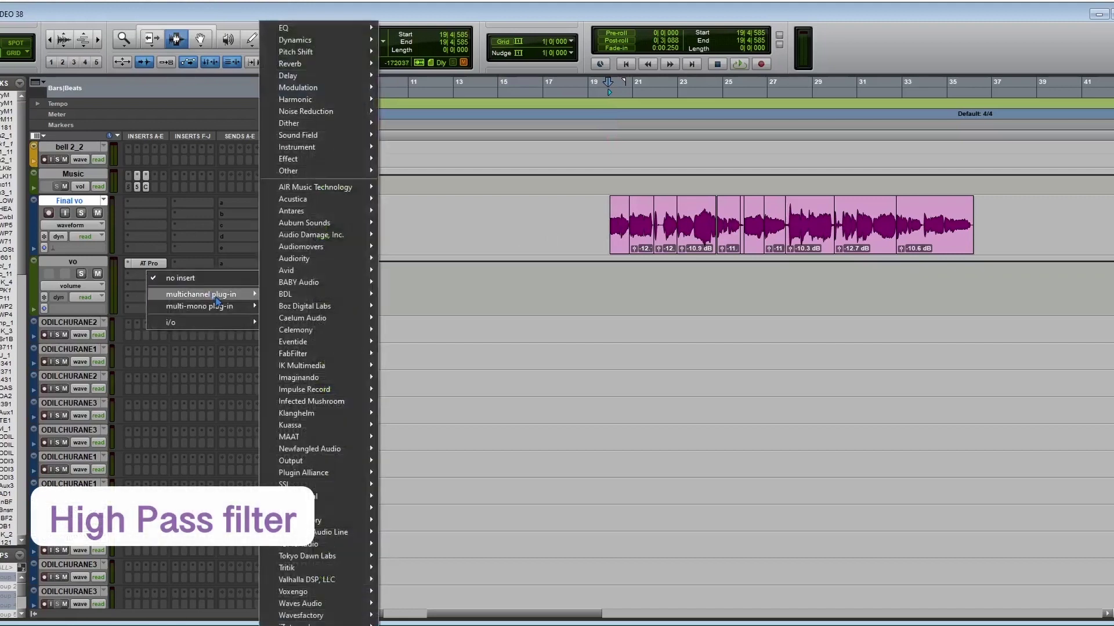
mouse_move(353, 31)
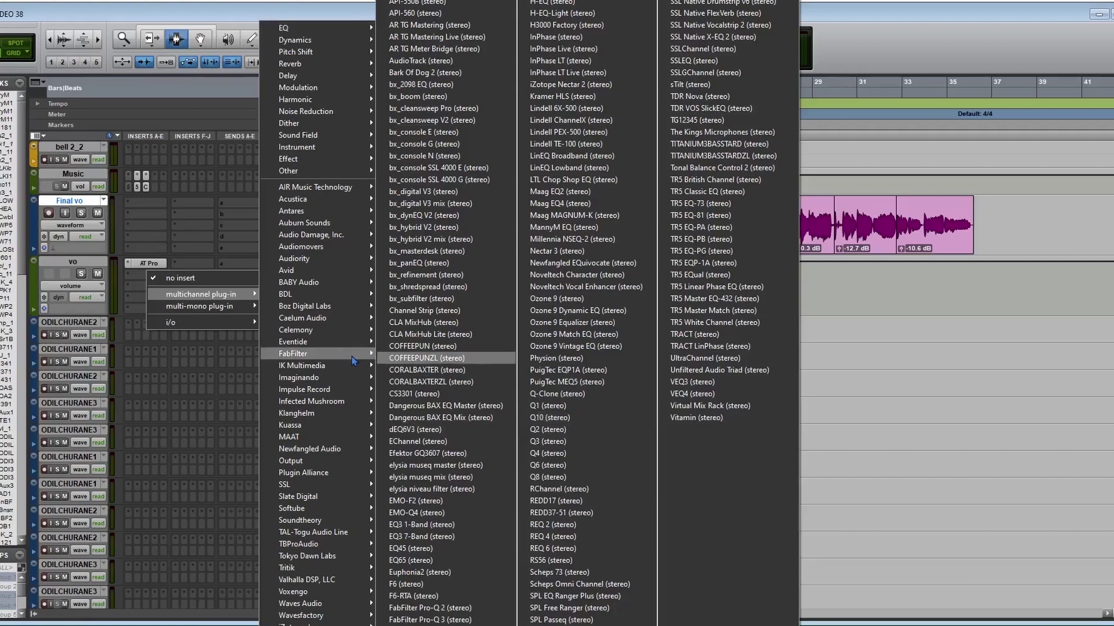
mouse_move(348, 354)
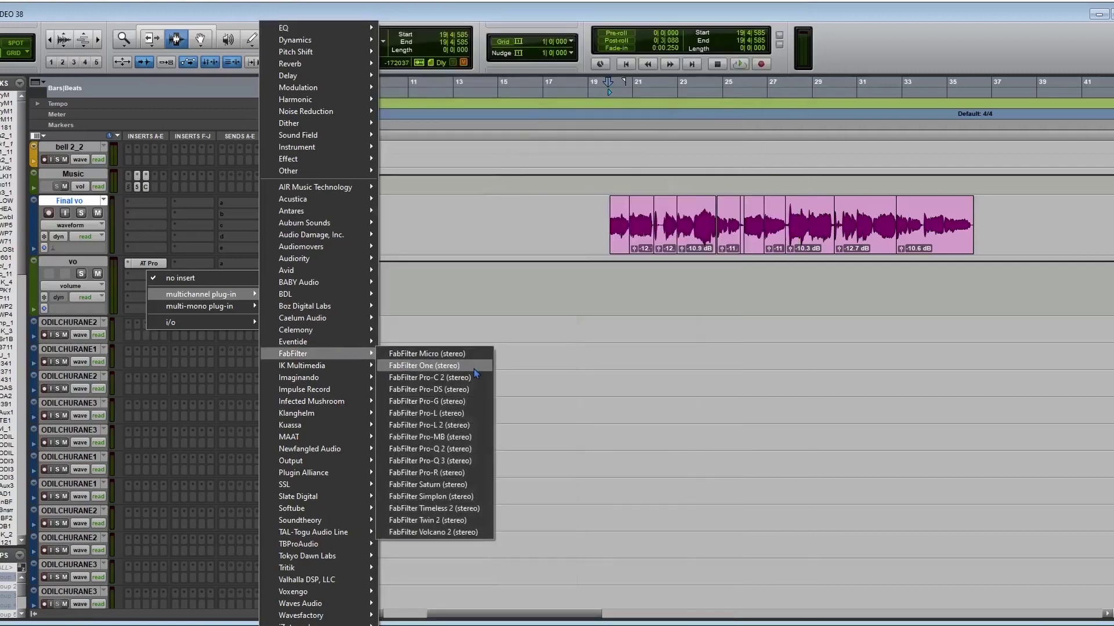
click(486, 450)
Add an EQ band at about 71 Hz in Pro-Q 2 and change its shape to Low Cut
click(444, 271)
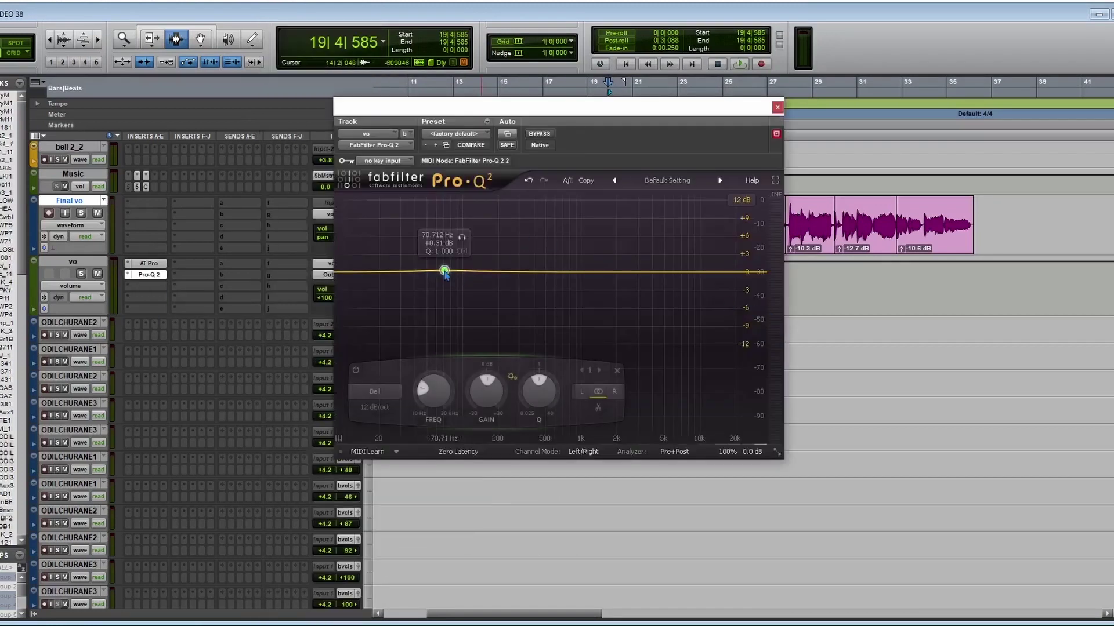
click(399, 386)
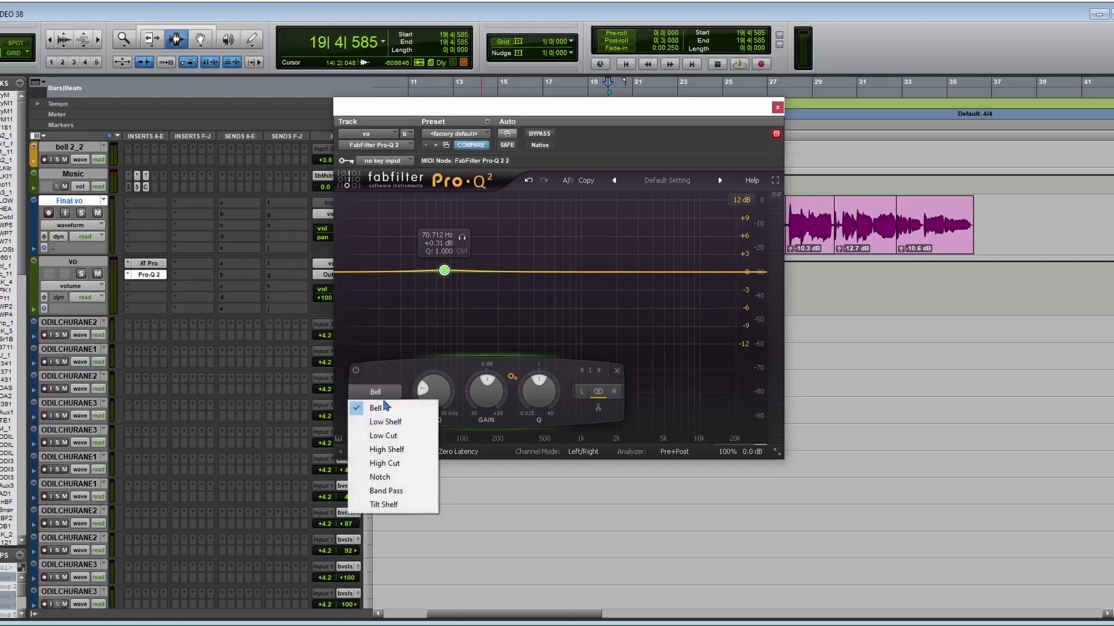
click(412, 462)
click(398, 390)
click(434, 436)
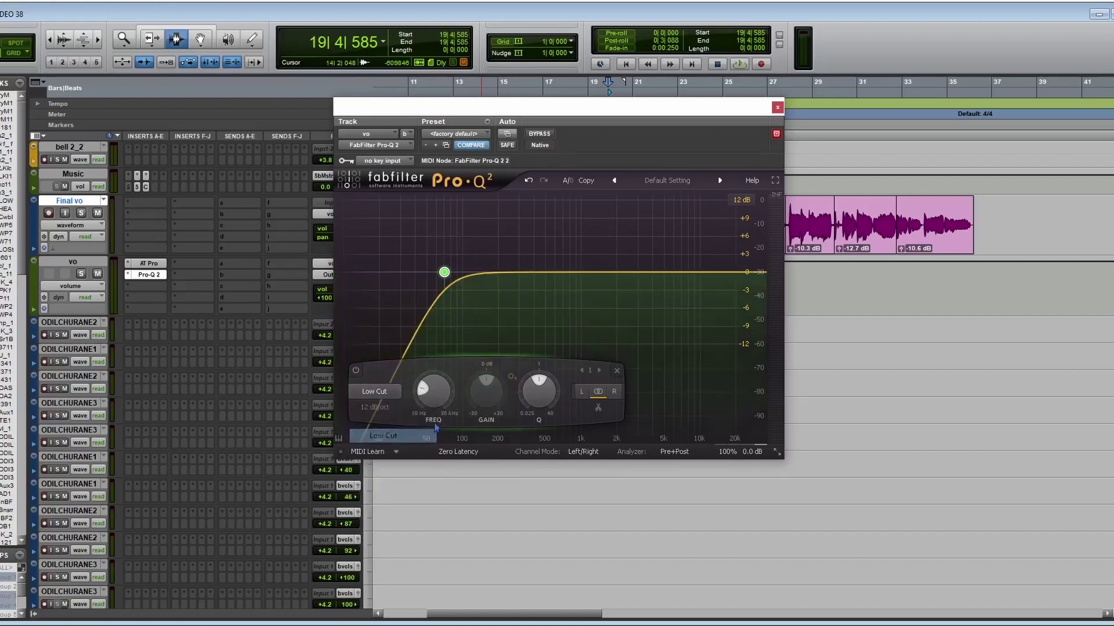
Play the vocal with the Music track muted and set the low cut to 36 dB/oct at about 88 Hz
drag(487, 111, 714, 154)
key(space)
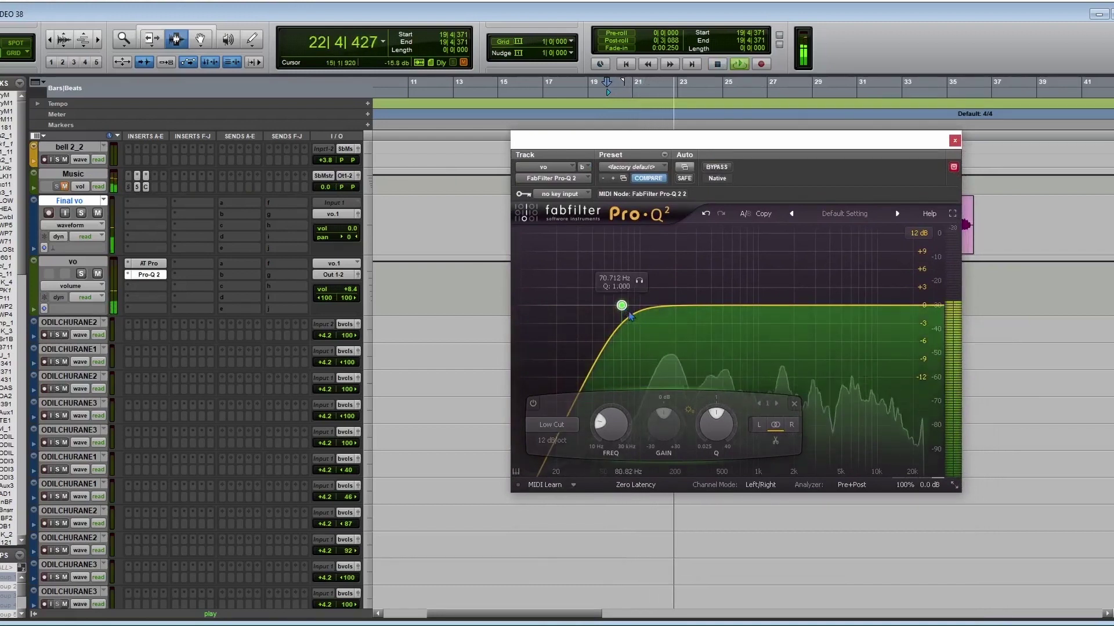
drag(621, 305, 663, 309)
click(551, 440)
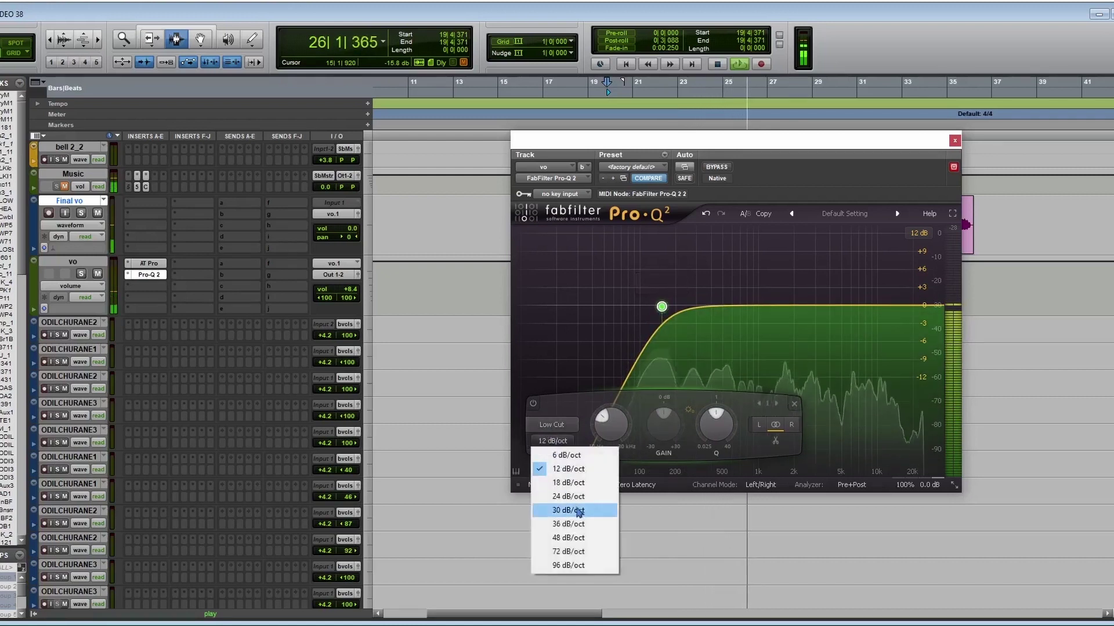
click(574, 522)
drag(661, 307, 633, 311)
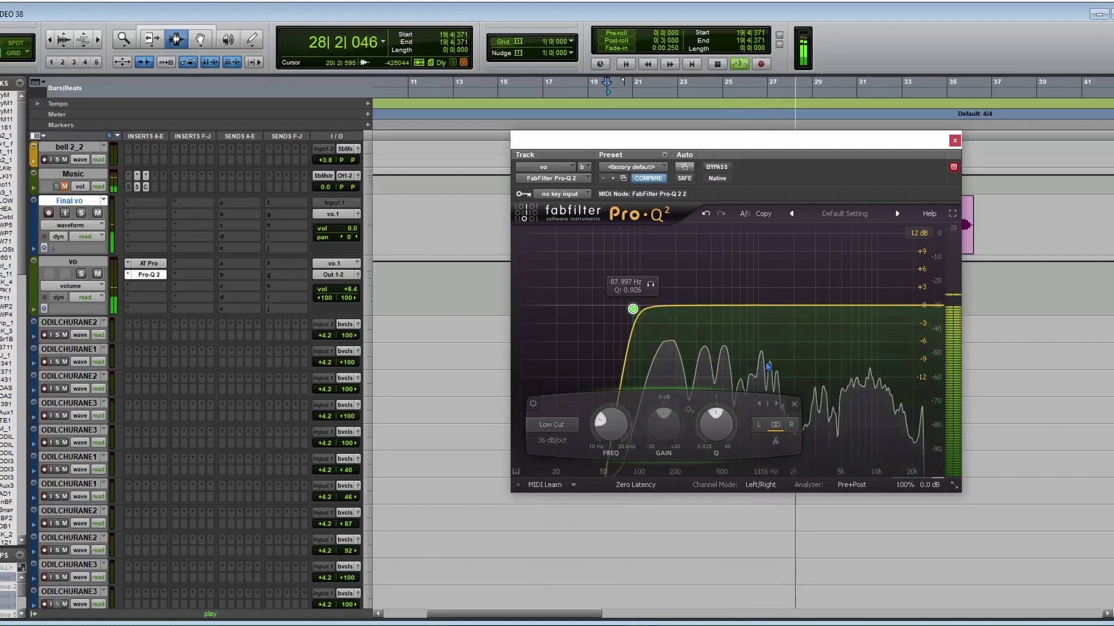
key(space)
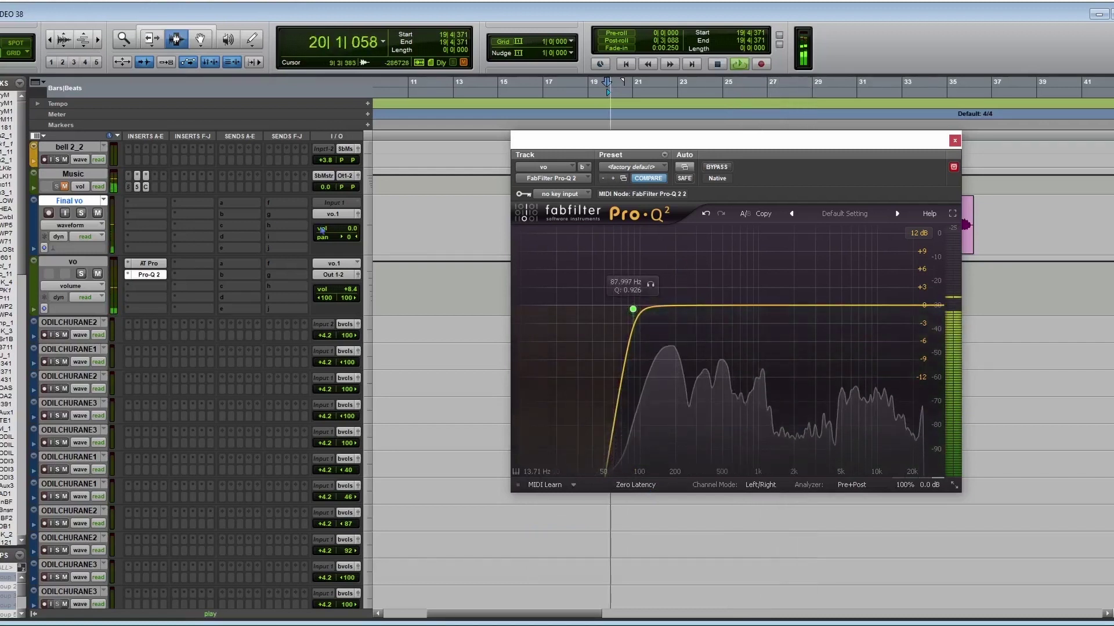
Lower the Pro-Q 2 low cut to about 79 Hz during vocal playback, move the plug-in window off the tracks and stop playback
scroll(456, 218, up, 20)
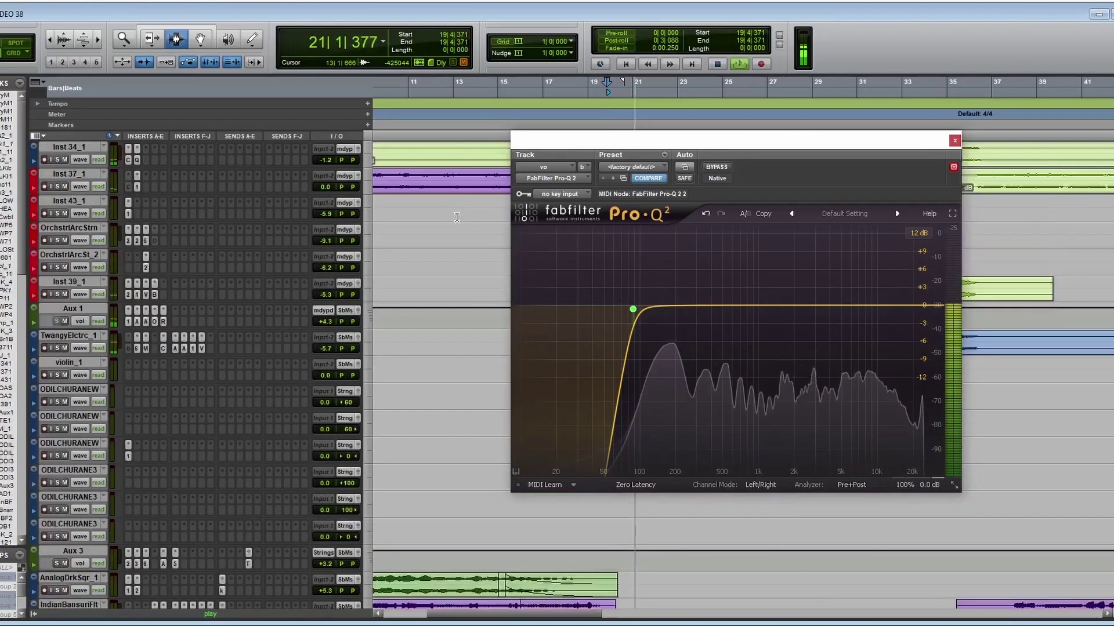
scroll(458, 223, up, 15)
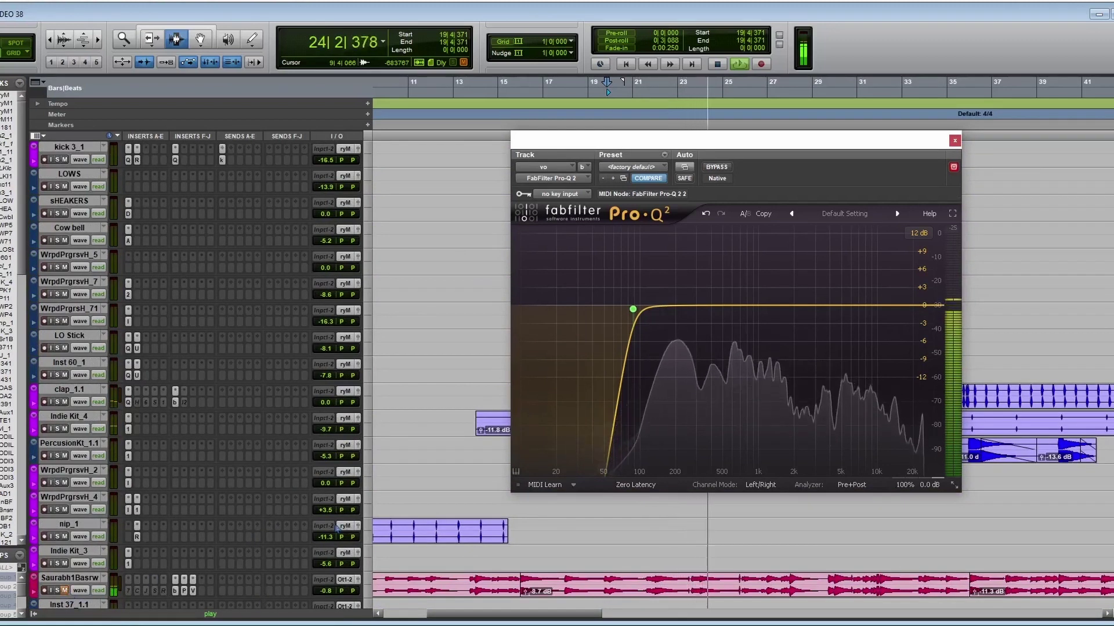
scroll(218, 561, down, 10)
mouse_move(633, 310)
drag(633, 310, 628, 309)
drag(784, 148, 735, 98)
key(space)
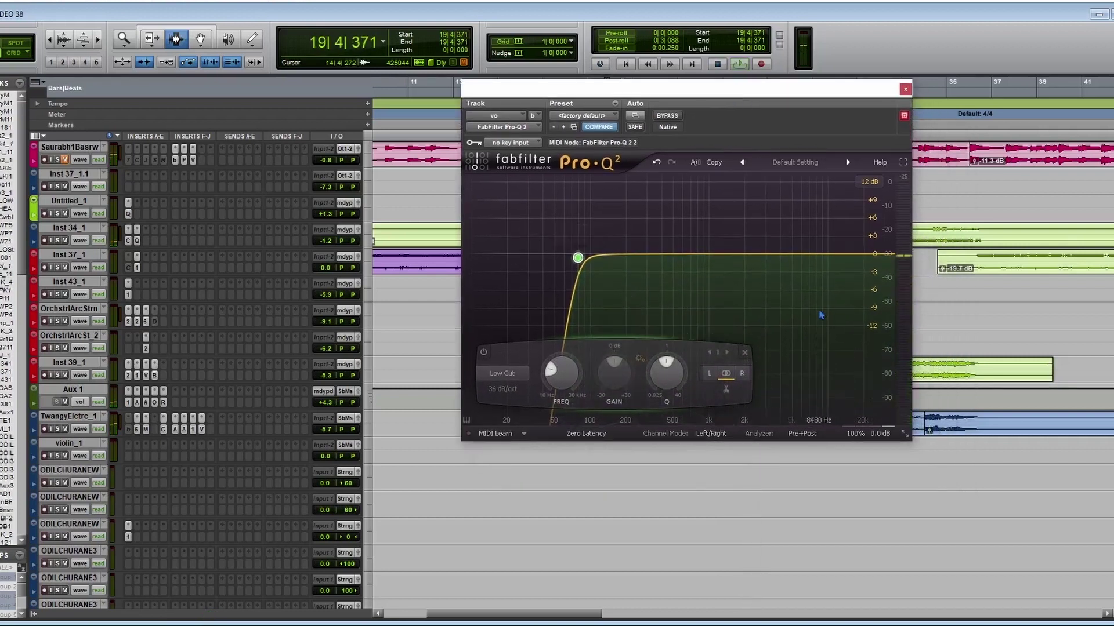
Set the low-cut Pro-Q 2's processing mode to Natural Phase
mouse_move(578, 259)
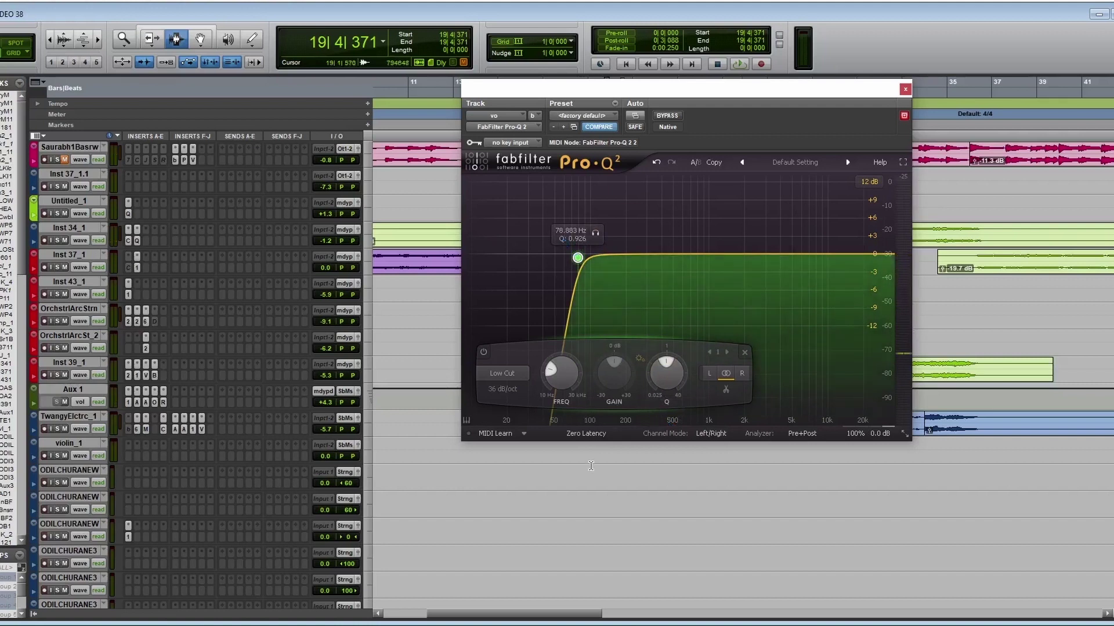
scroll(590, 466, down, 1)
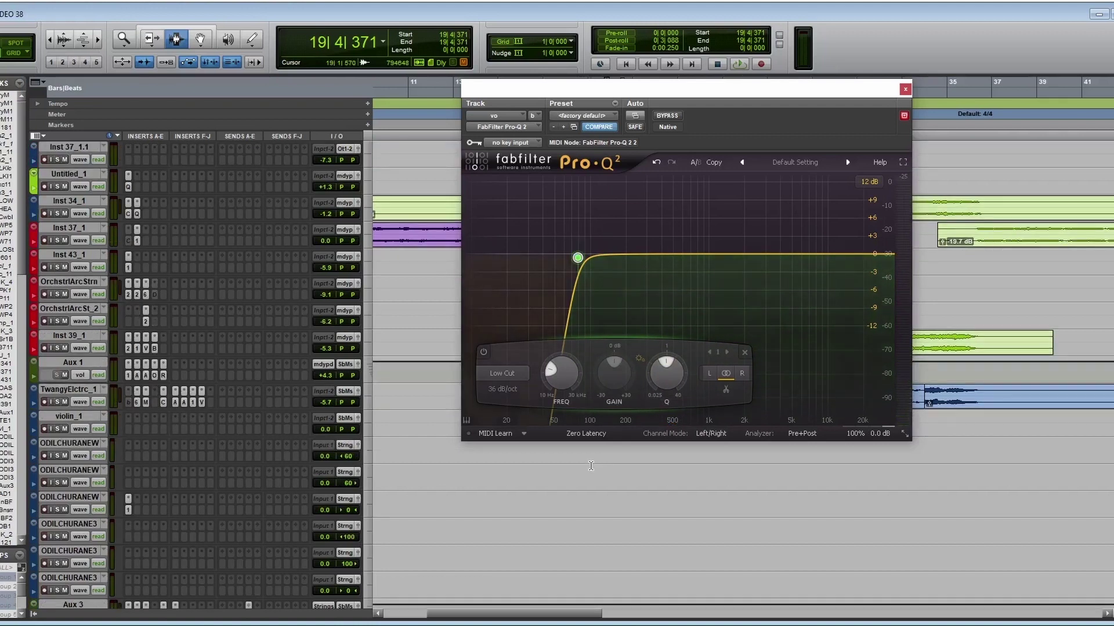
scroll(590, 466, up, 3)
scroll(591, 466, up, 1)
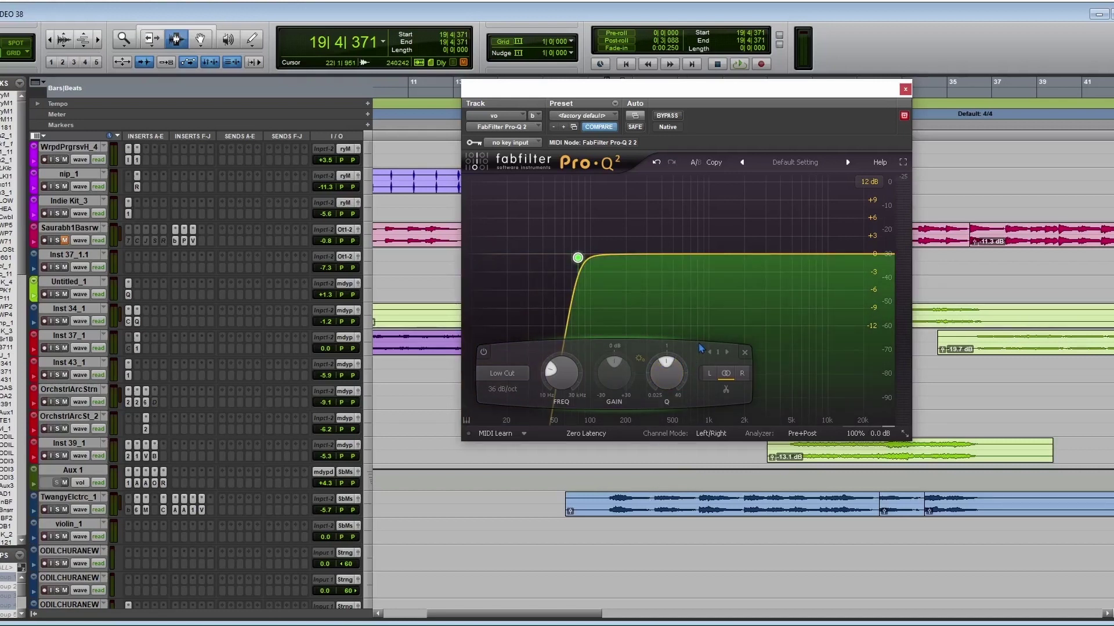
click(621, 436)
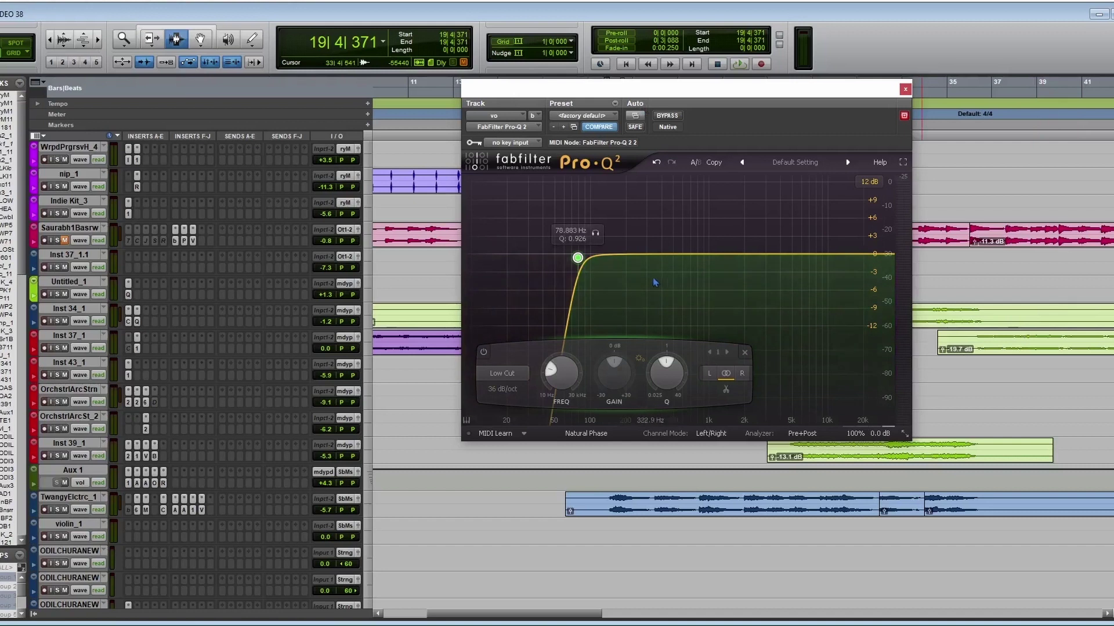
scroll(600, 481, down, 1)
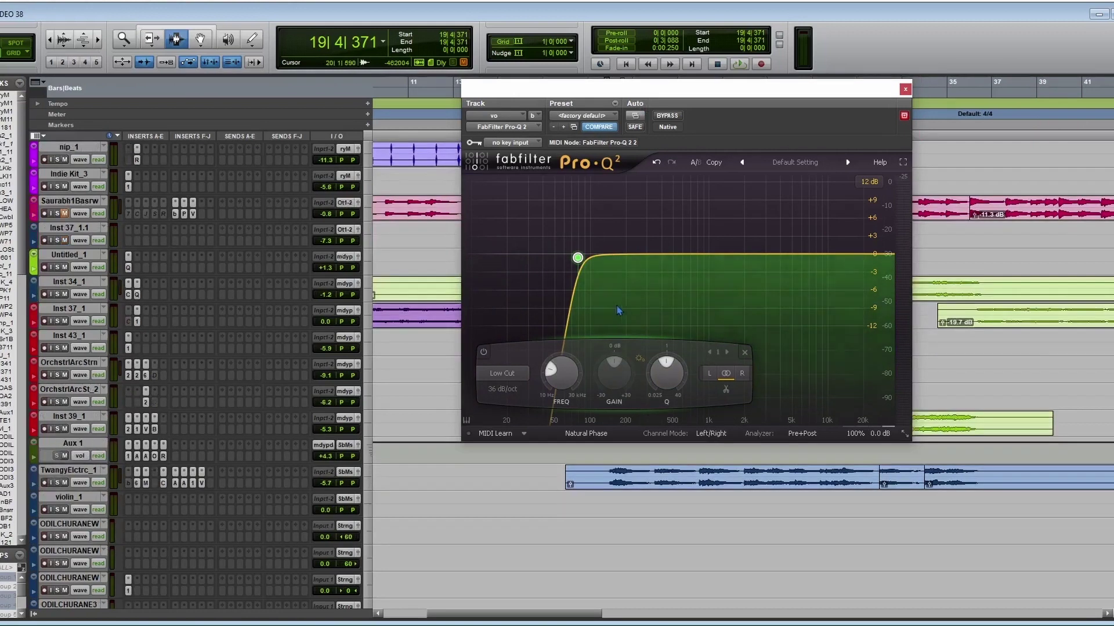
scroll(600, 481, down, 3)
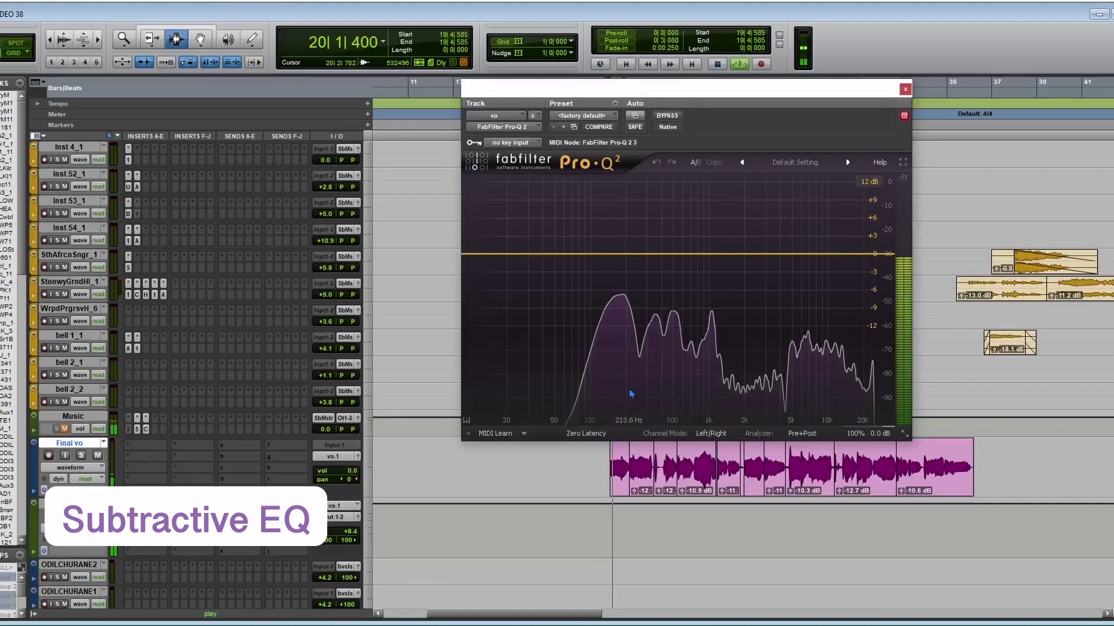
In a second Pro-Q 2, sweep a narrow boosted bell to about 166 Hz and cut it to about -7 dB
drag(576, 254, 604, 221)
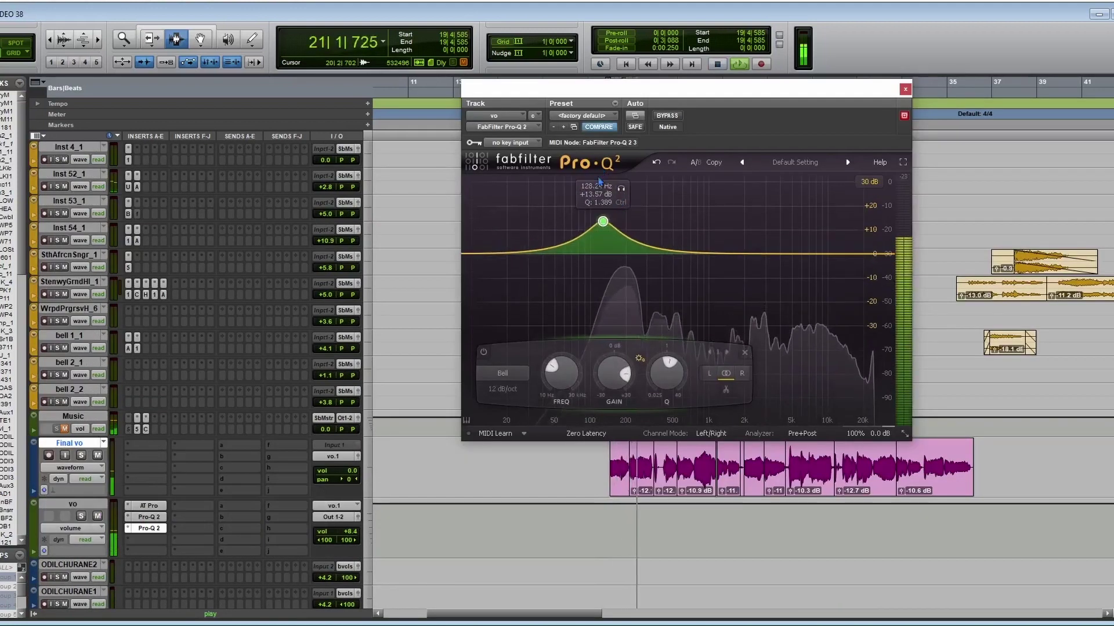
scroll(613, 249, up, 10)
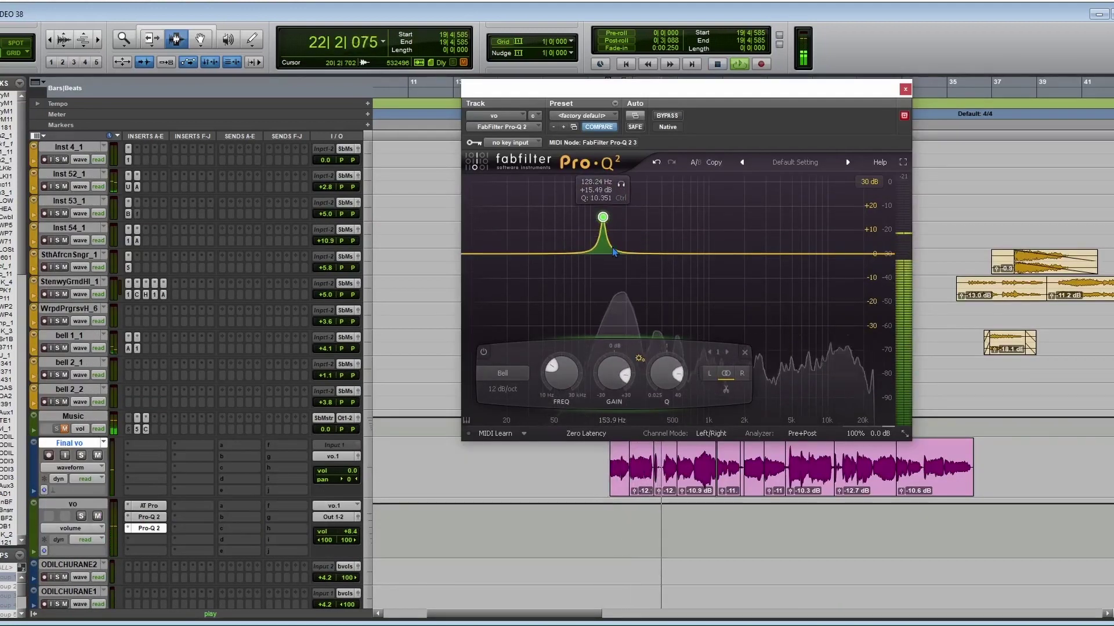
drag(602, 217, 616, 204)
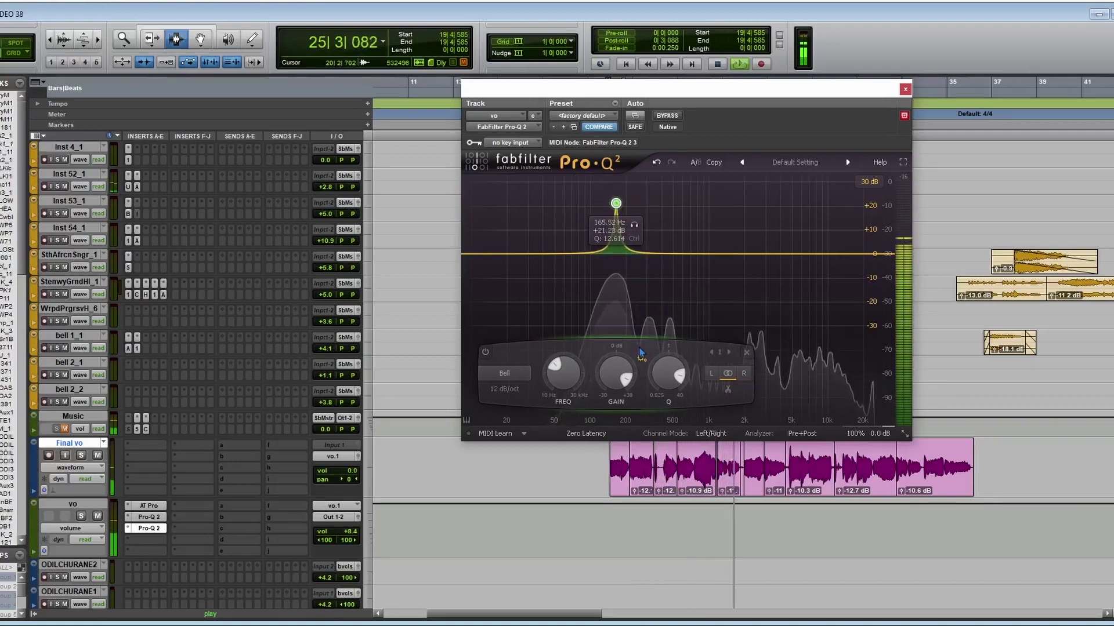
key(space)
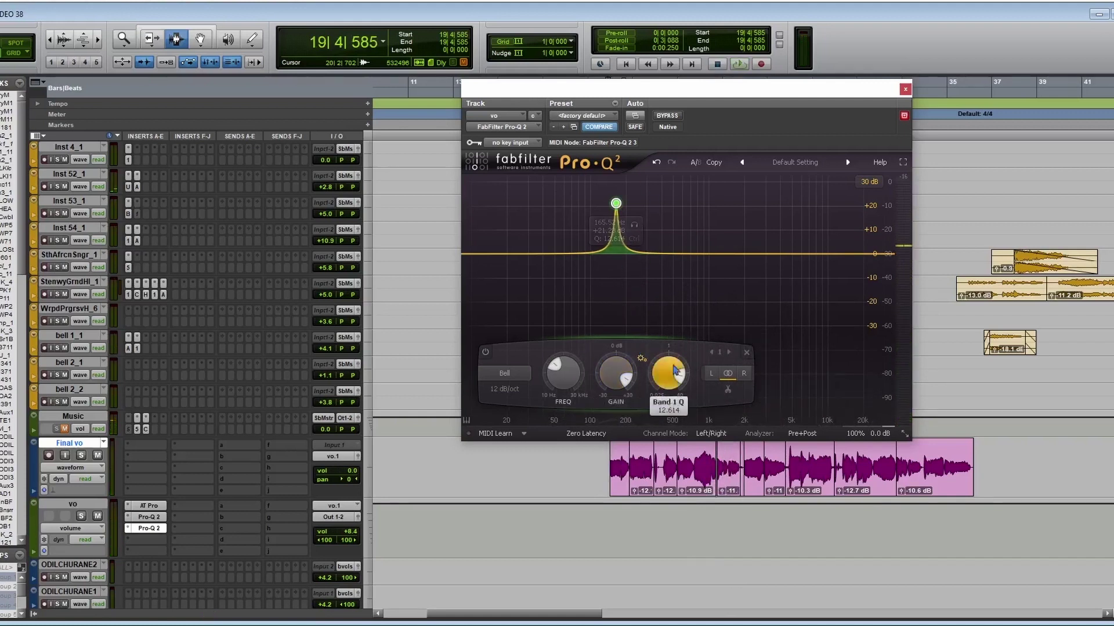
drag(616, 374, 598, 454)
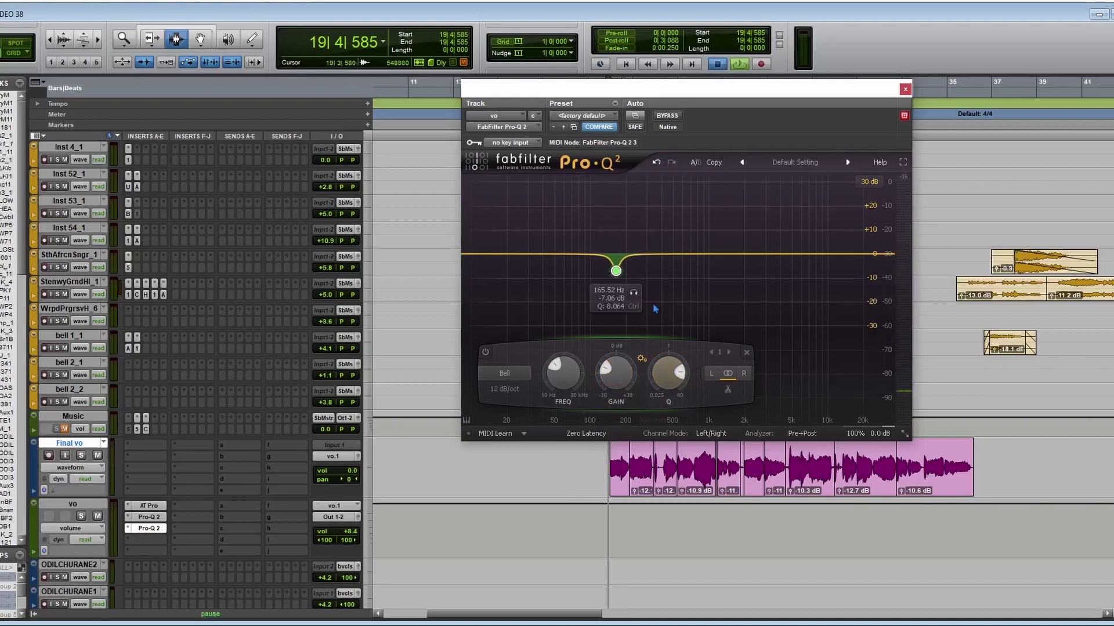
key(space)
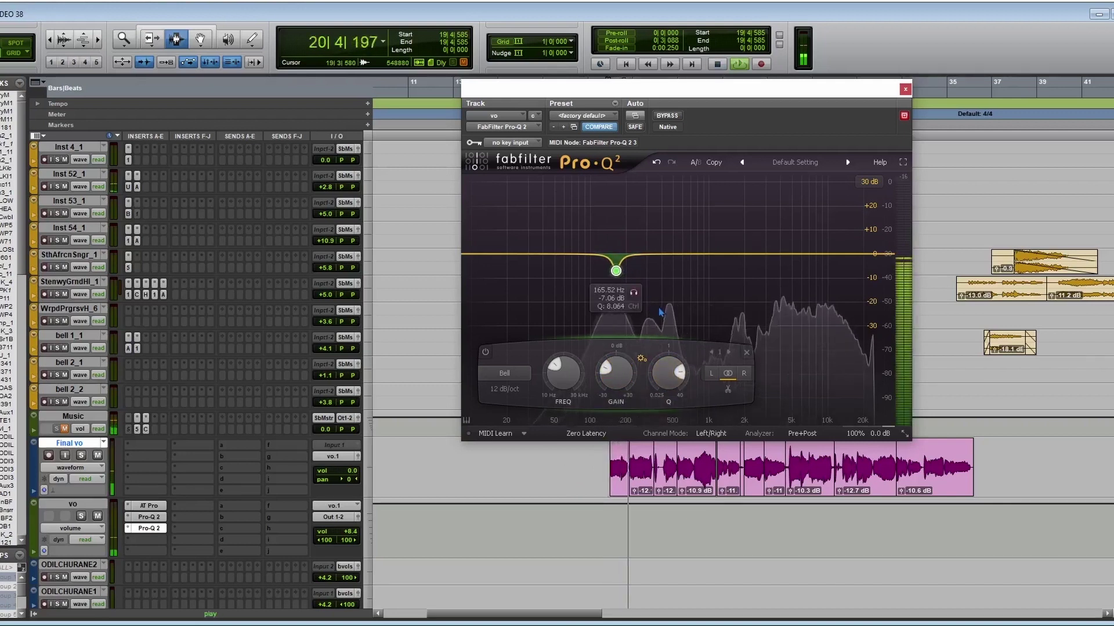
Add a second bell band, narrow it, boost it by about 26 dB and sweep it to about 6570 Hz during playback
click(651, 254)
drag(651, 254, 658, 212)
scroll(659, 214, up, 4)
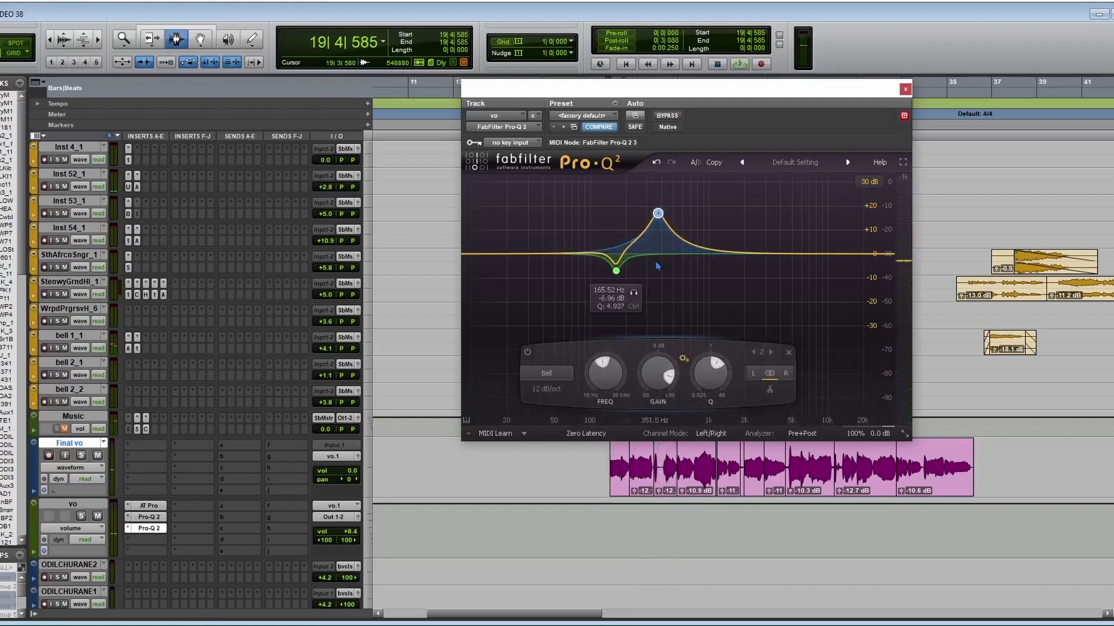
drag(658, 213, 702, 194)
scroll(702, 194, up, 7)
key(space)
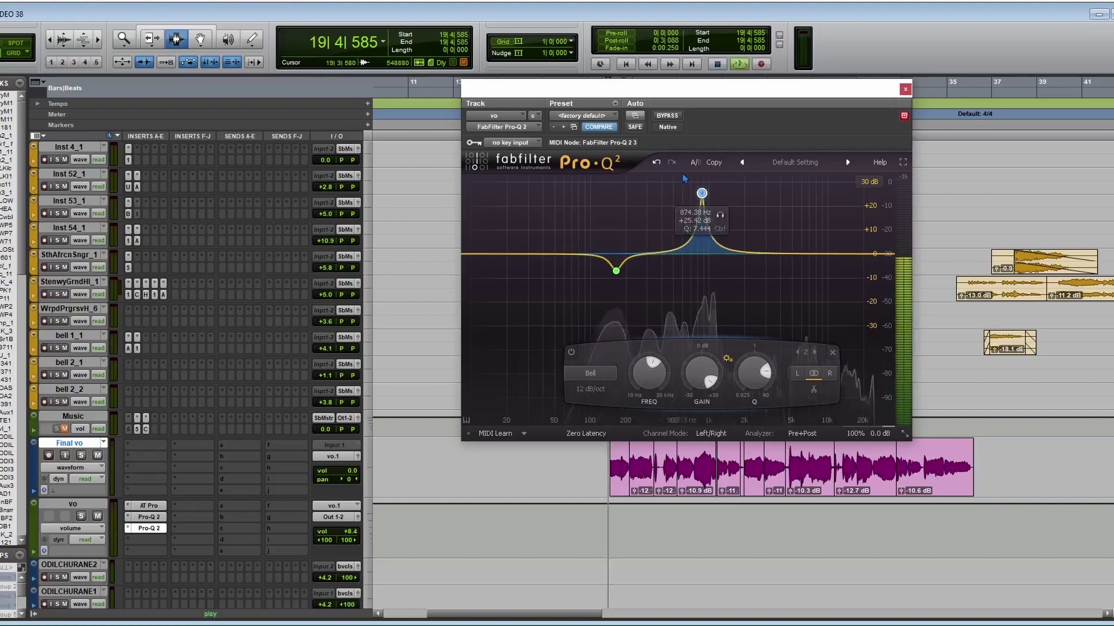
drag(702, 195, 806, 194)
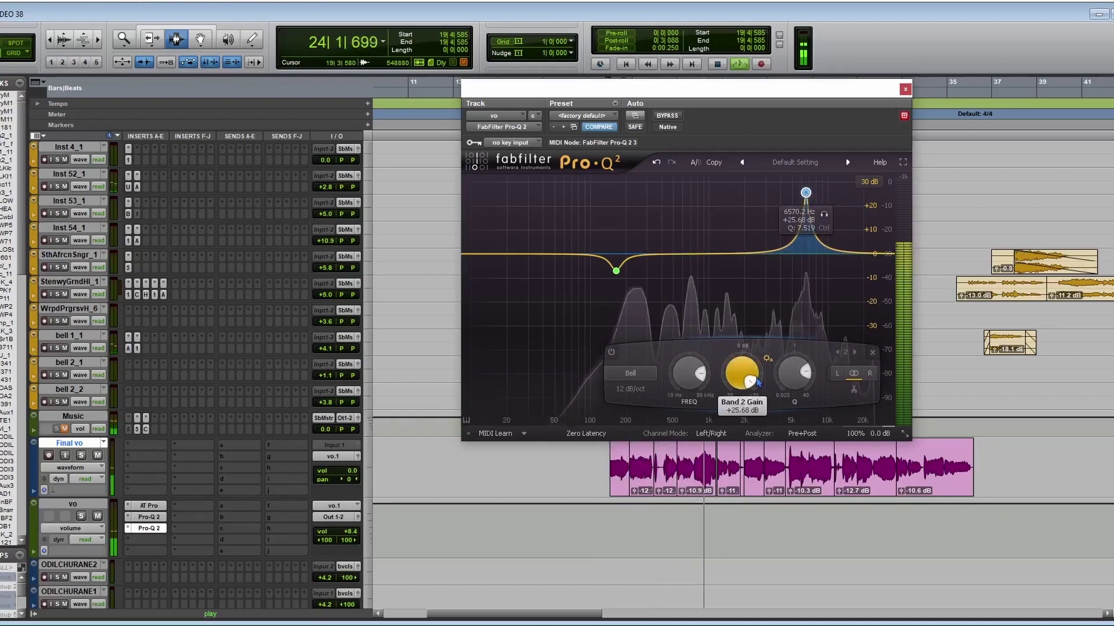
Cut the 6570 Hz band to about -5.3 dB and play the vocal to check it
key(space)
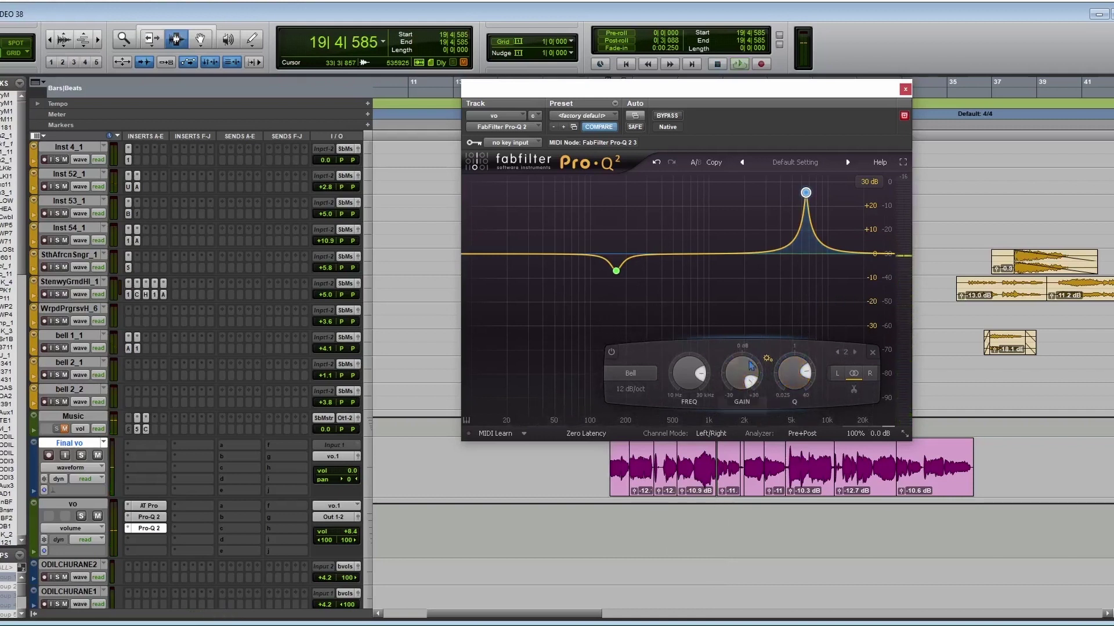
drag(748, 379, 713, 431)
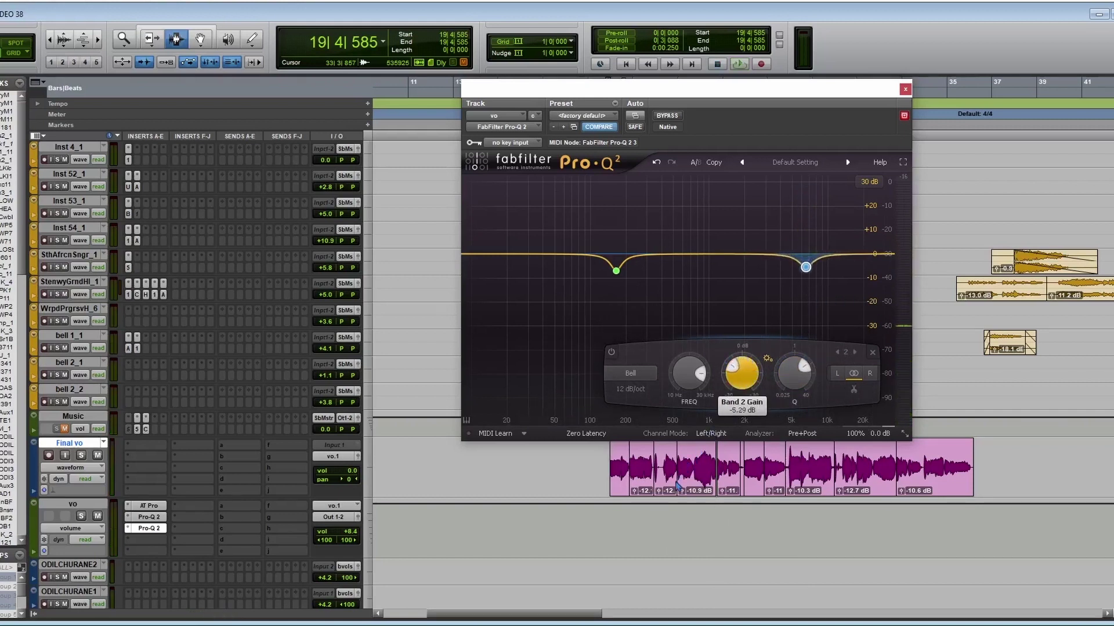
key(space)
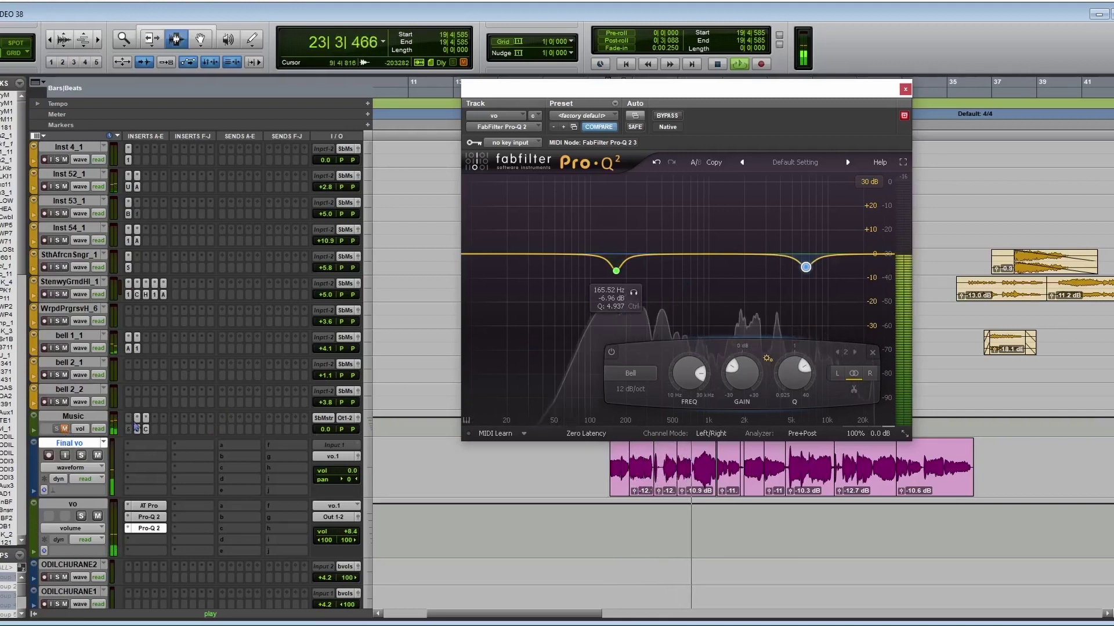
key(space)
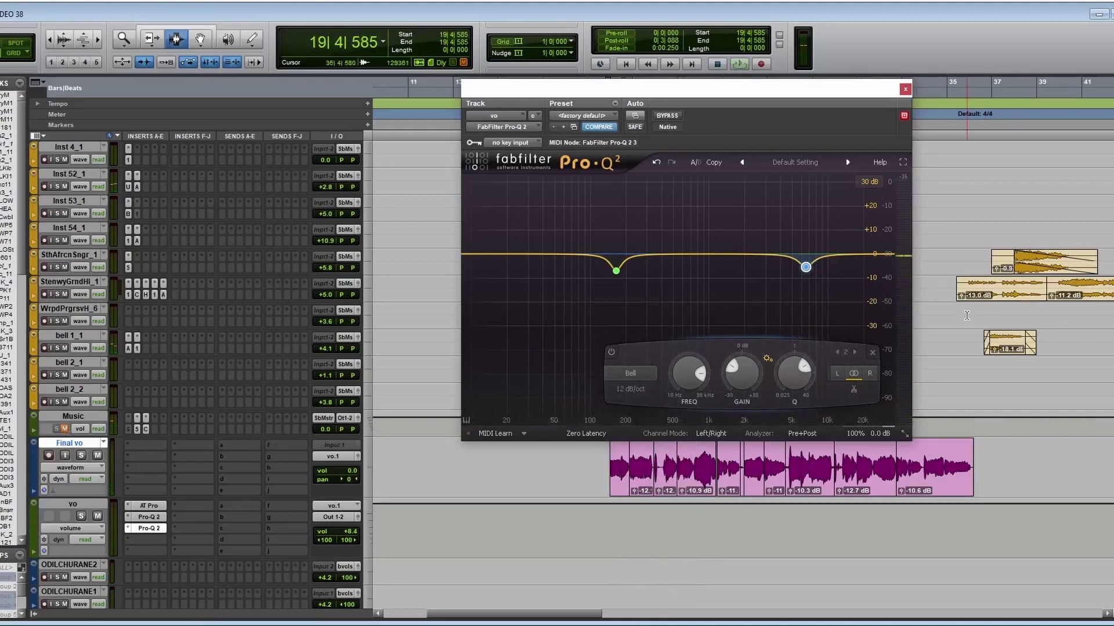
Unmute the Music track and set its volume to -7.3 dB while playing it with the vocal
mouse_move(803, 380)
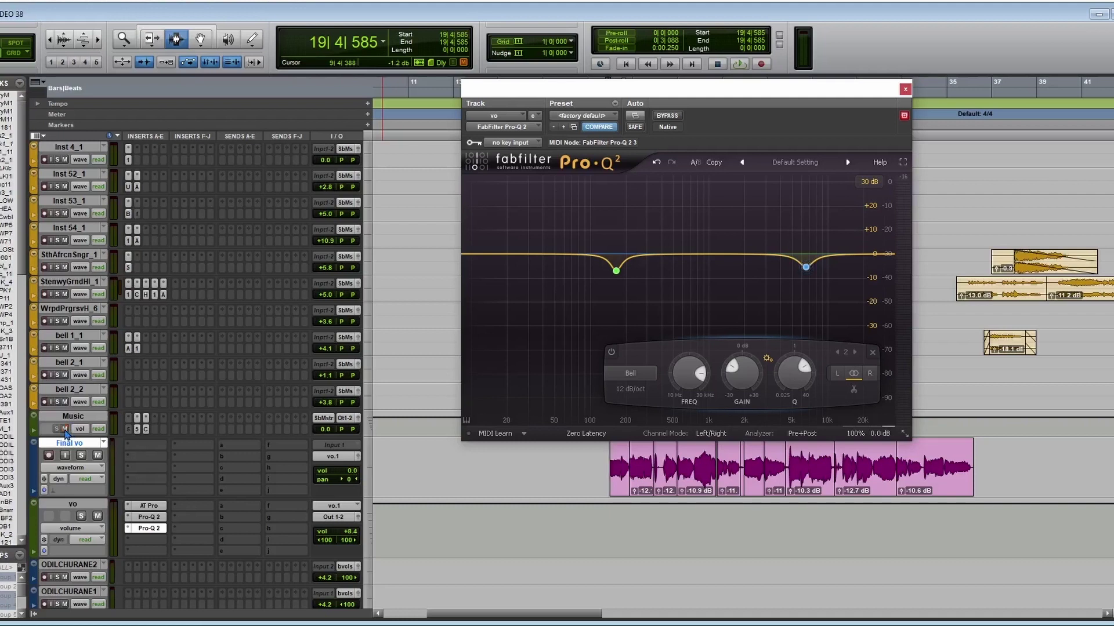
key(space)
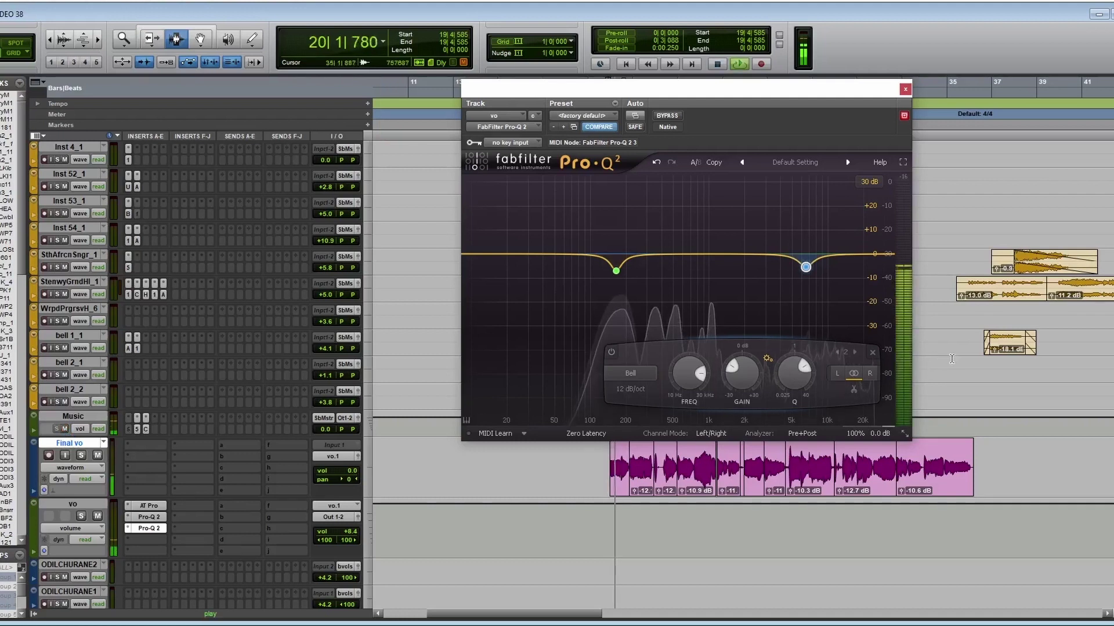
drag(329, 435, 330, 430)
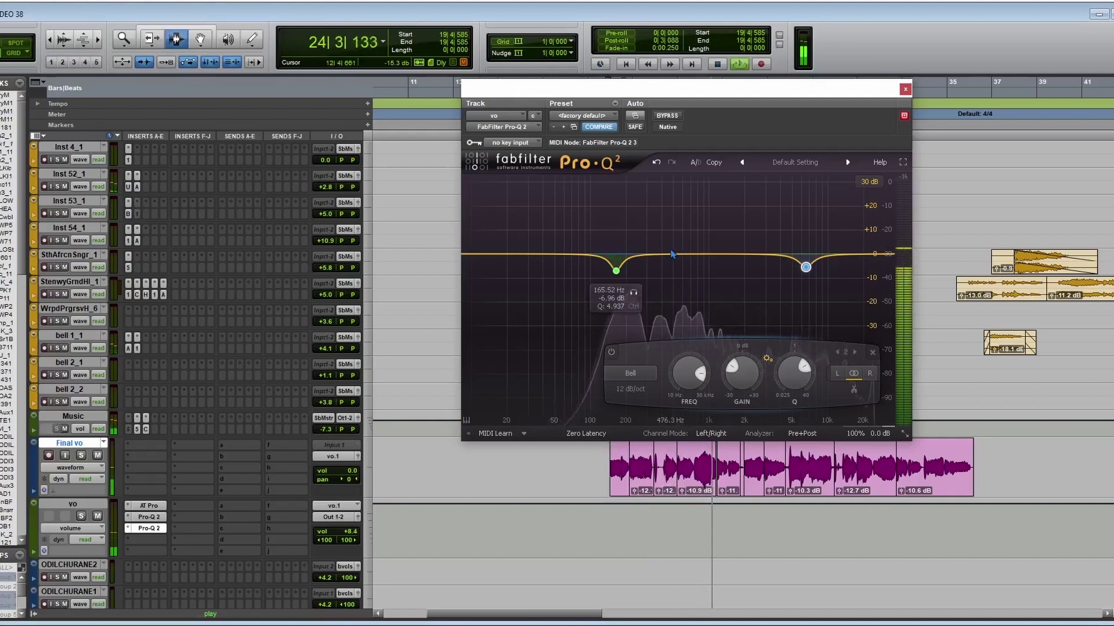
Add a third bell band at about 459 Hz, compare it boosted, and leave it as a narrow cut of about -12 dB
drag(661, 254, 668, 182)
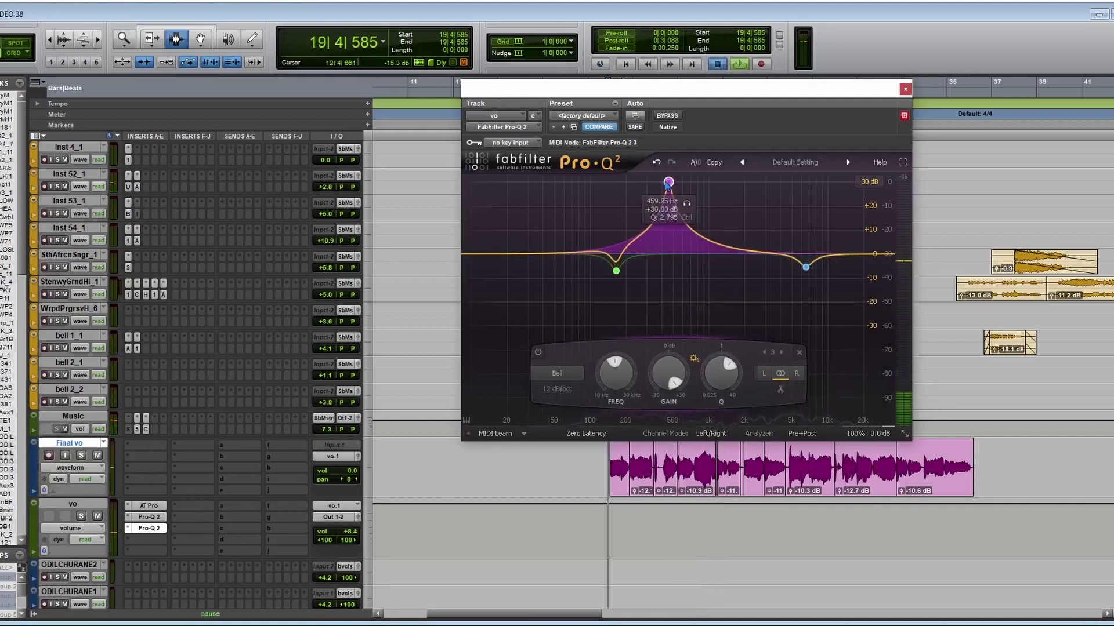
key(space)
drag(668, 373, 668, 403)
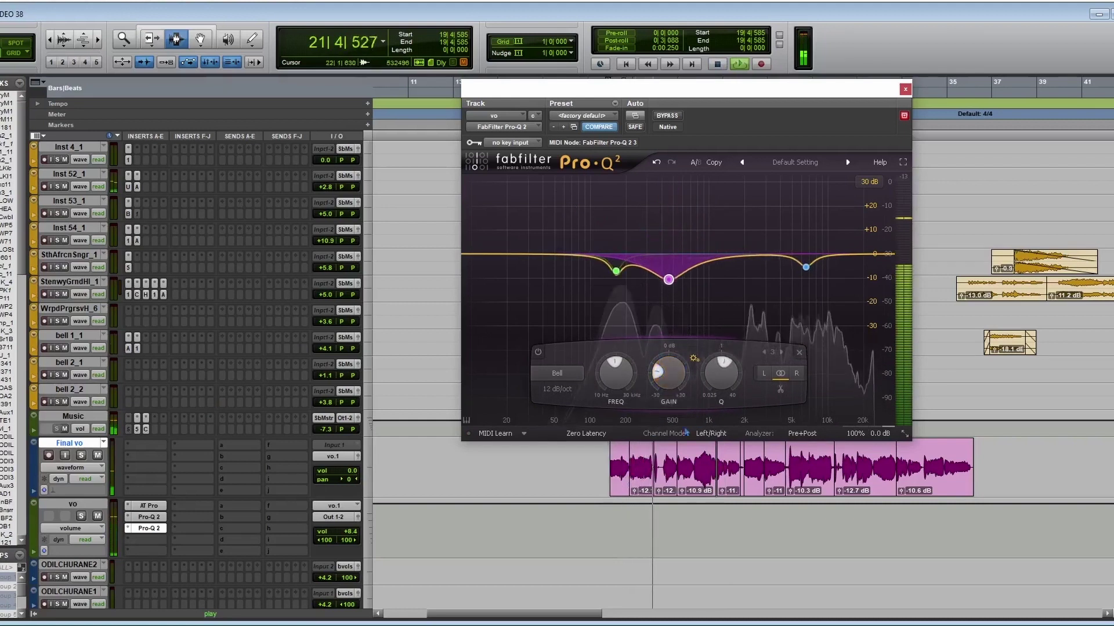
mouse_move(723, 383)
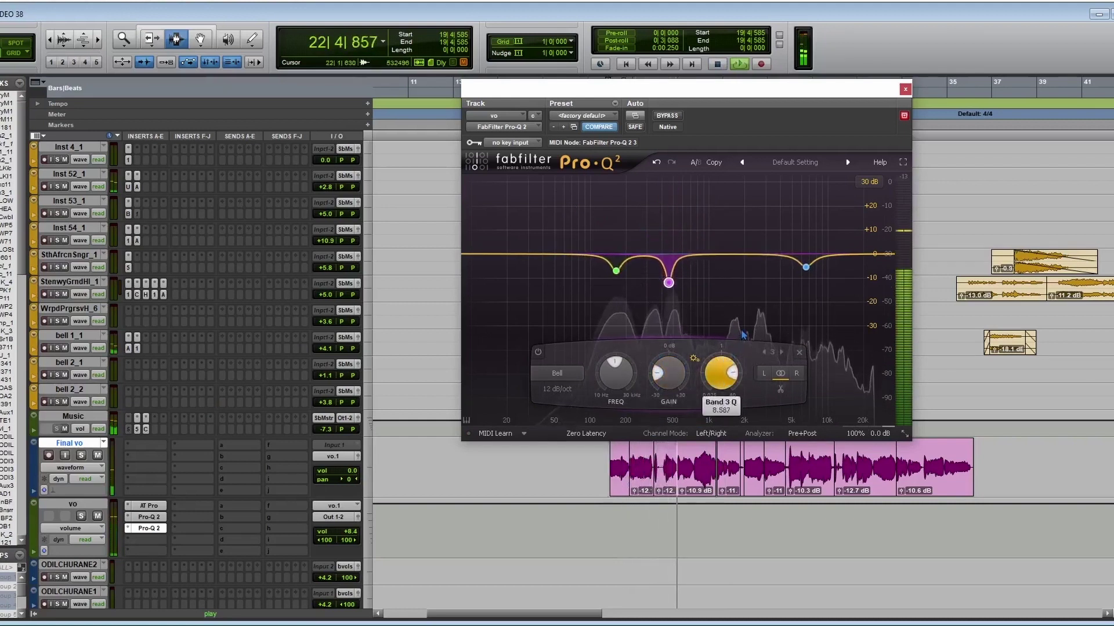
drag(669, 383, 701, 279)
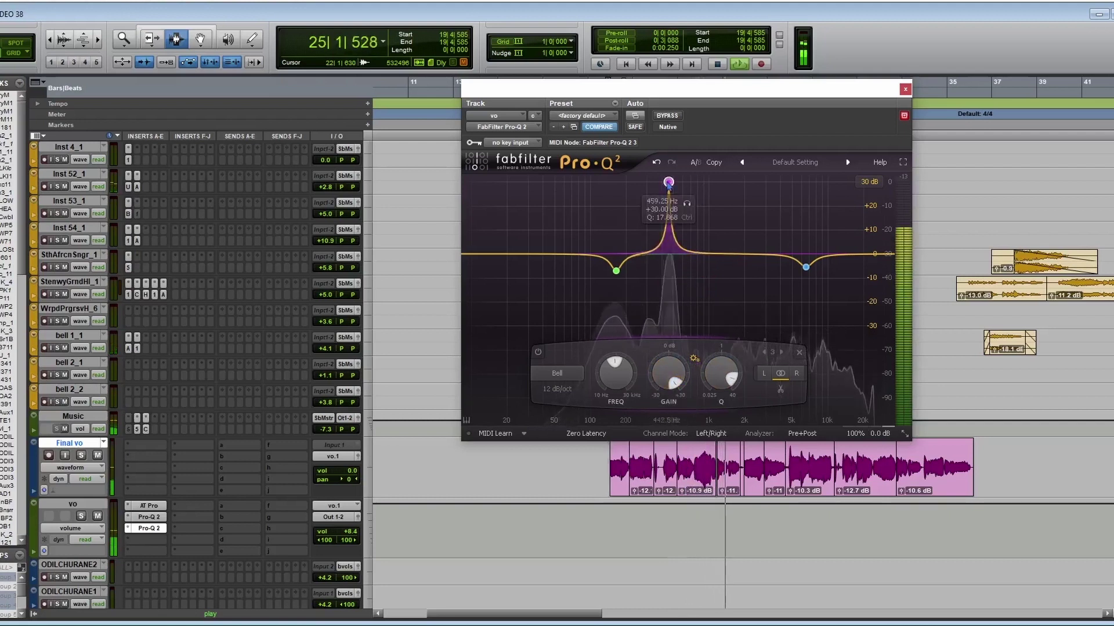
drag(669, 374, 628, 545)
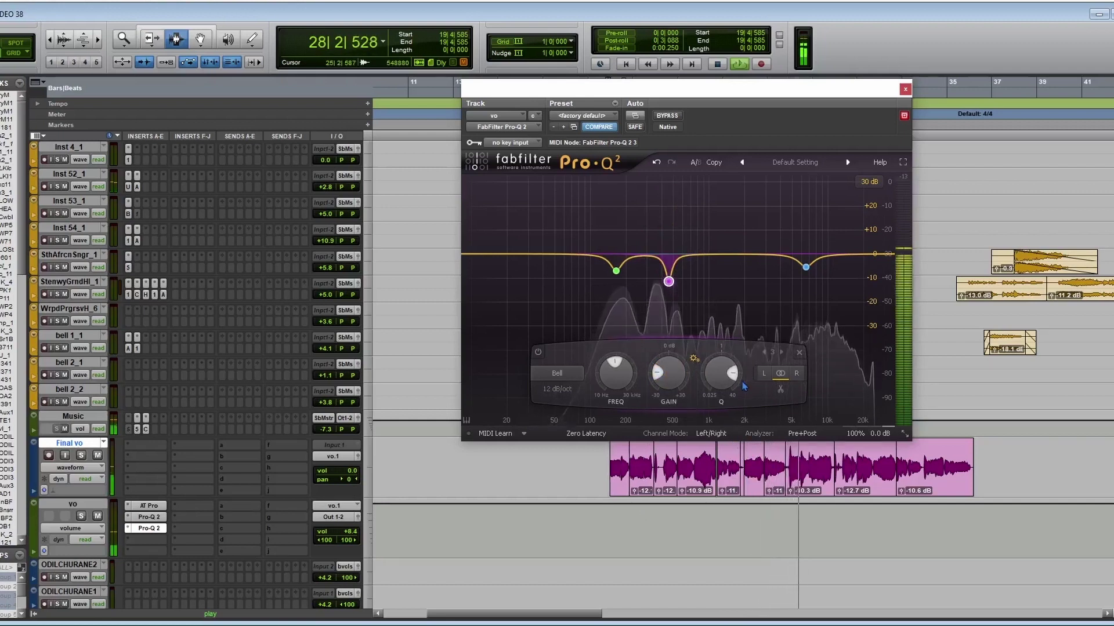
key(space)
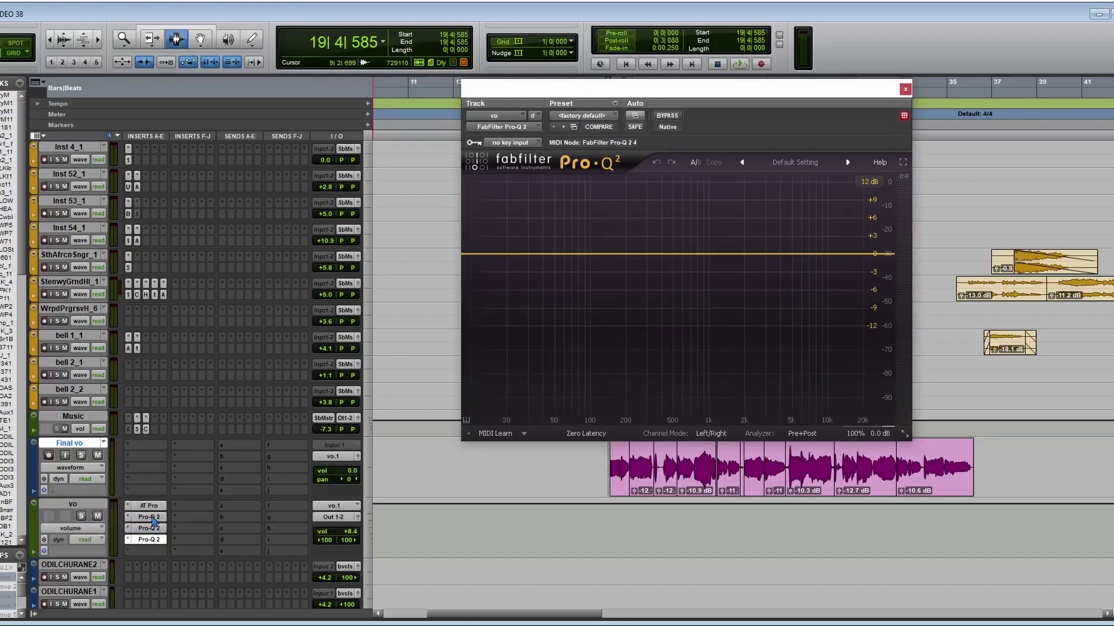
Open the vo track's two earlier Pro-Q 2 inserts, and add a 3.5 dB bell boost at about 2516 Hz, Q 3.6, in the fourth insert's Pro-Q 2
click(153, 519)
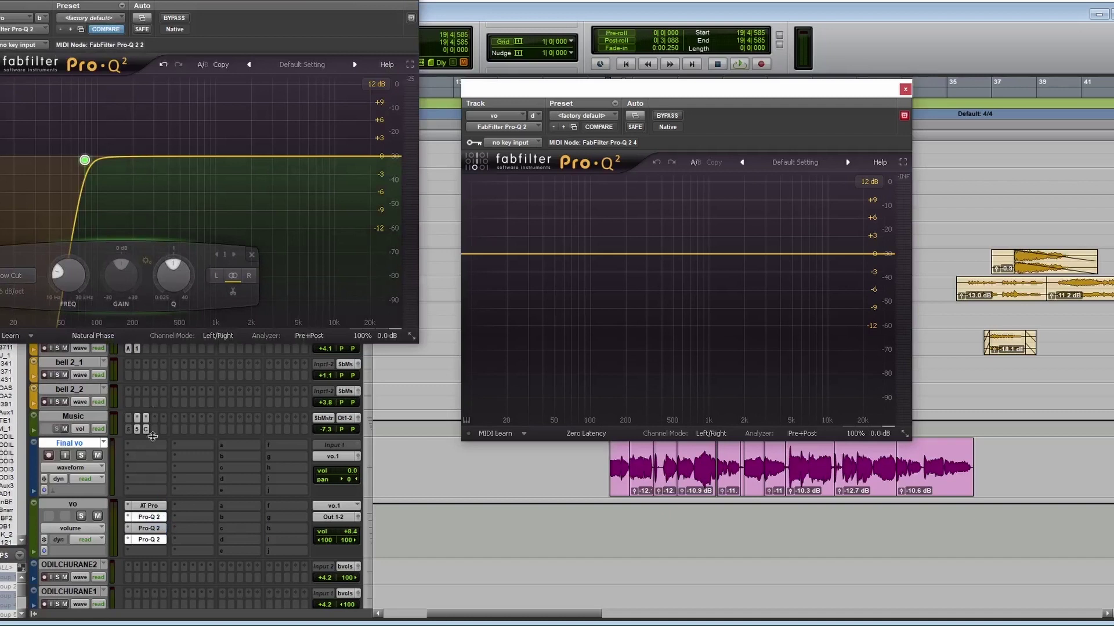
click(157, 530)
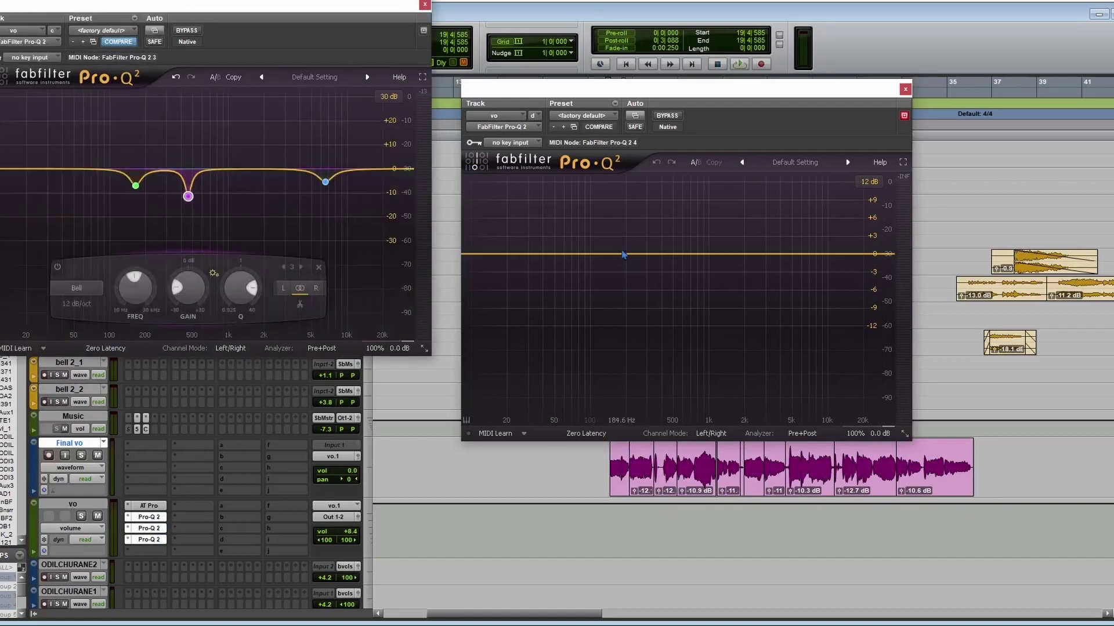
key(space)
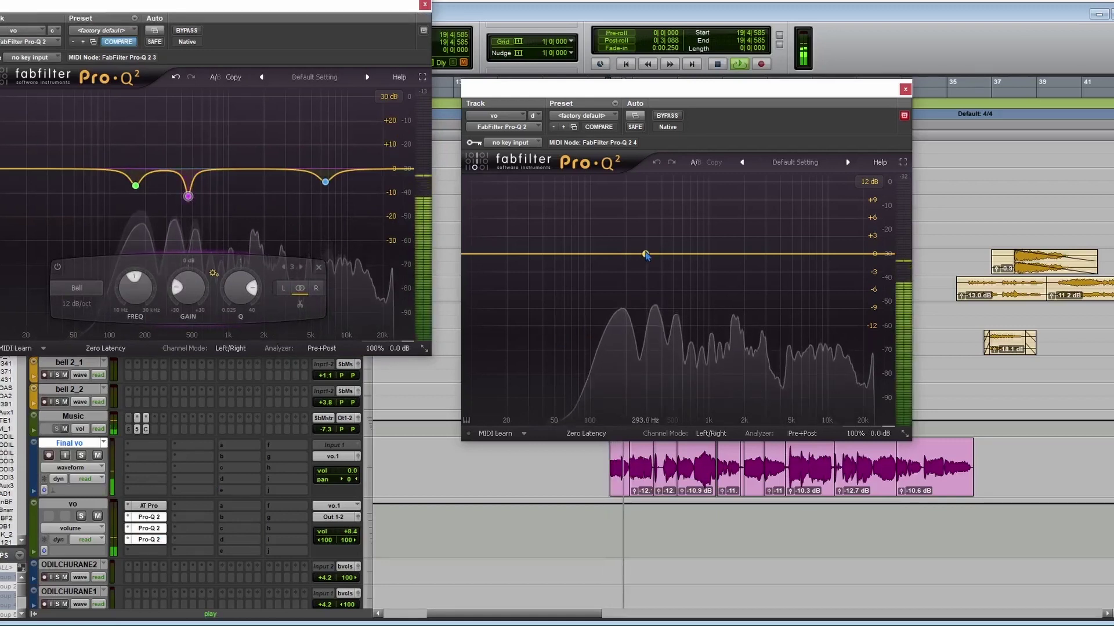
drag(699, 246, 756, 233)
scroll(756, 263, up, 5)
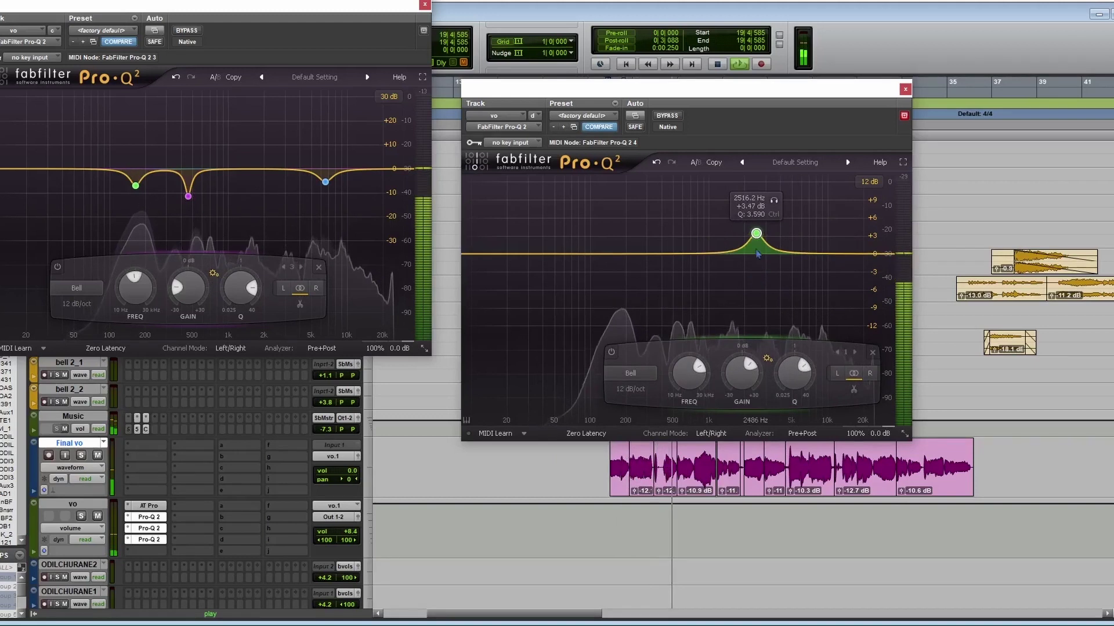
Move the upper-mid boost to about 3.4 kHz at about 1.7 dB and add a wide bell boost of about 3.6 dB near 14 kHz
scroll(757, 240, up, 1)
drag(756, 238, 844, 233)
double_click(816, 250)
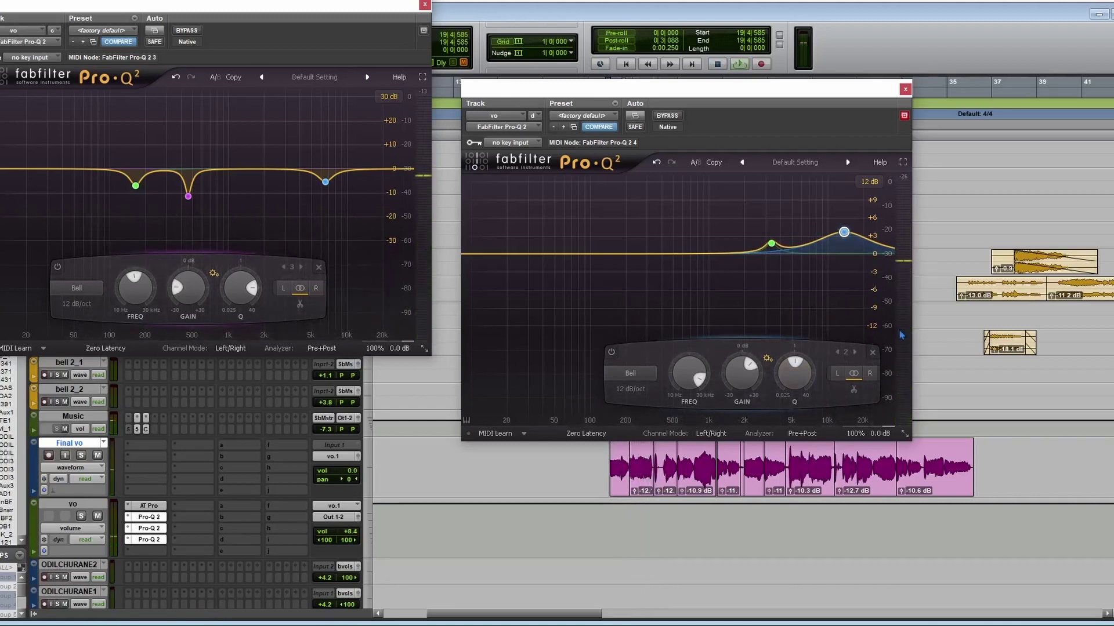
Insert the stereo FabFilter Pro-DS in the vo track's fifth insert slot and move its window clear of the vocal clips
scroll(686, 450, down, 1)
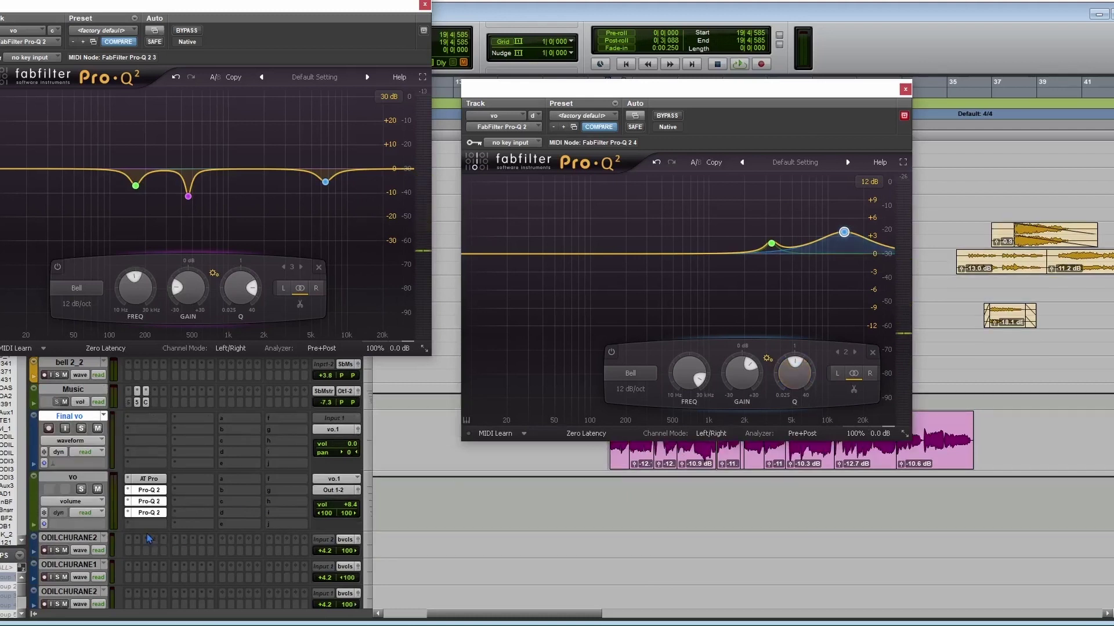
click(158, 525)
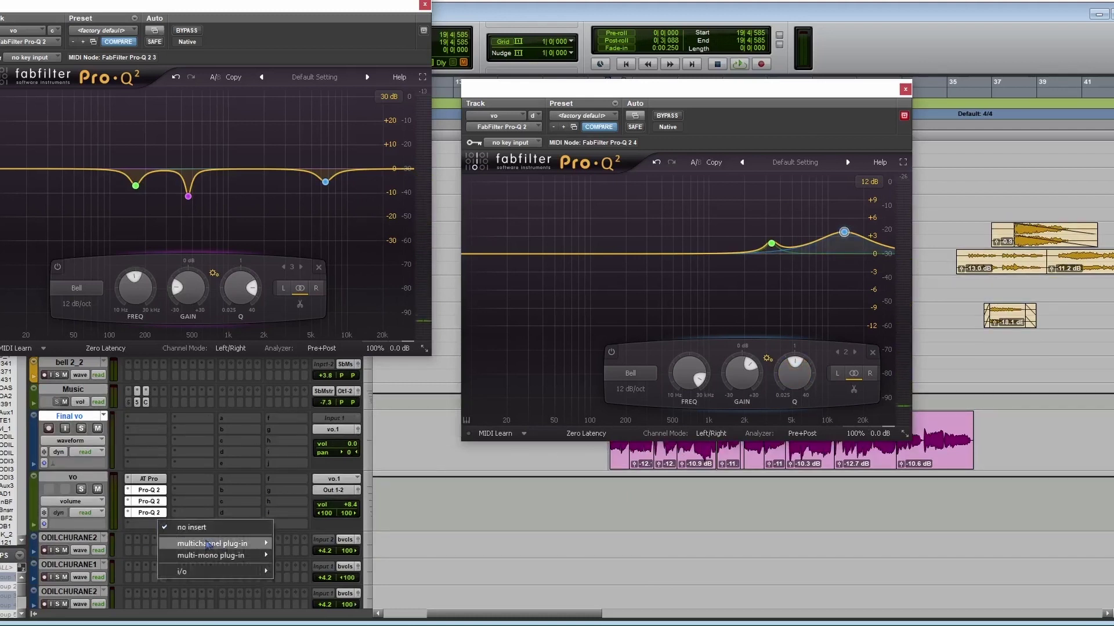
mouse_move(244, 544)
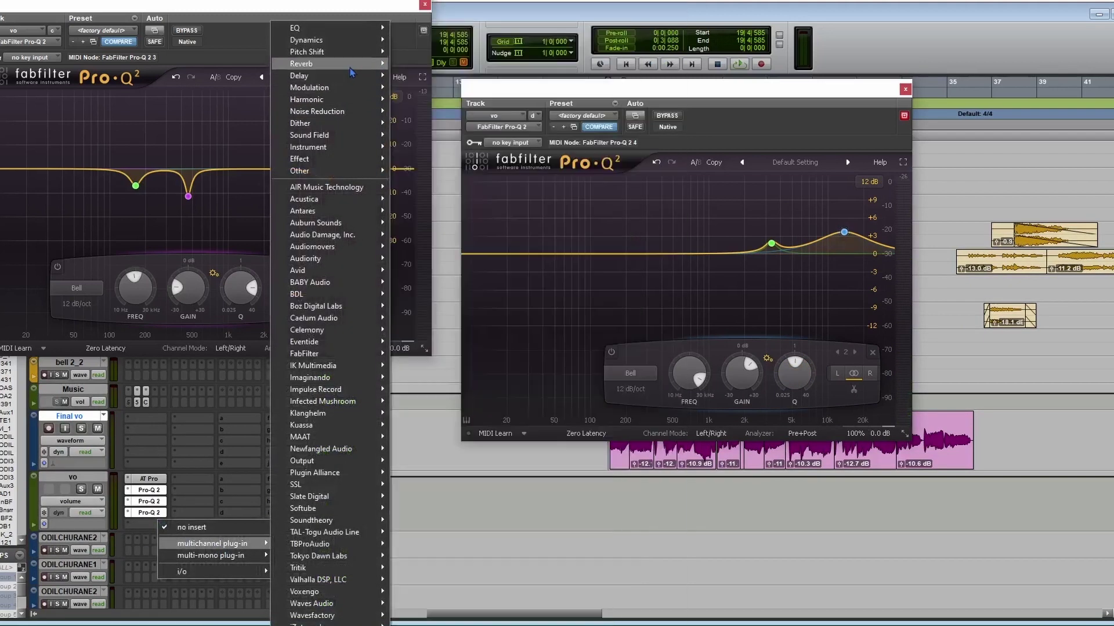
mouse_move(351, 70)
mouse_move(352, 40)
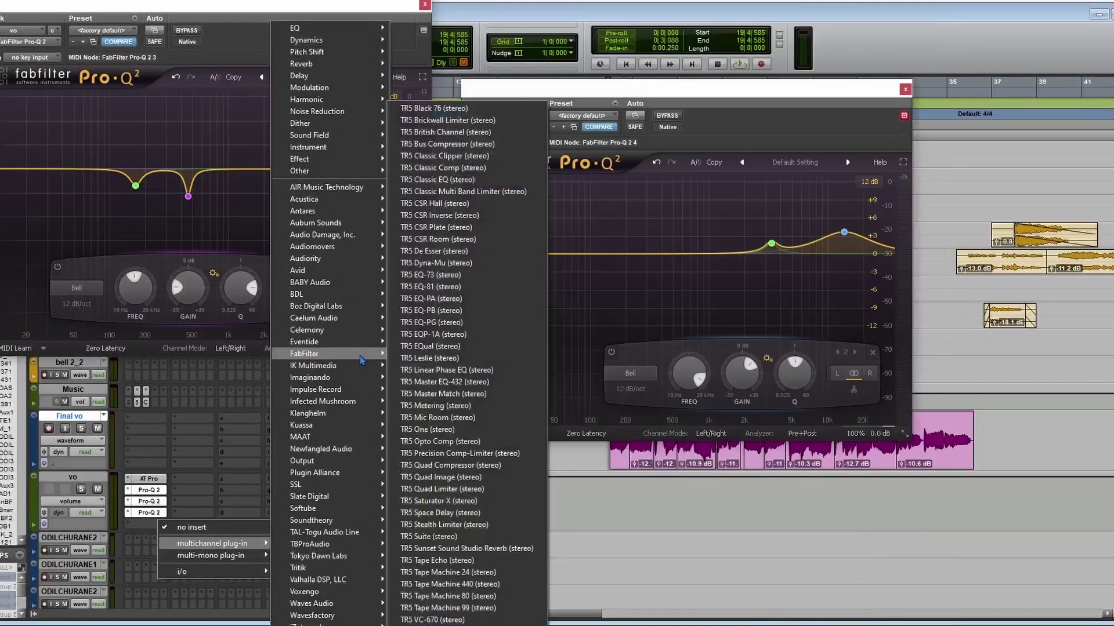
mouse_move(354, 354)
click(476, 389)
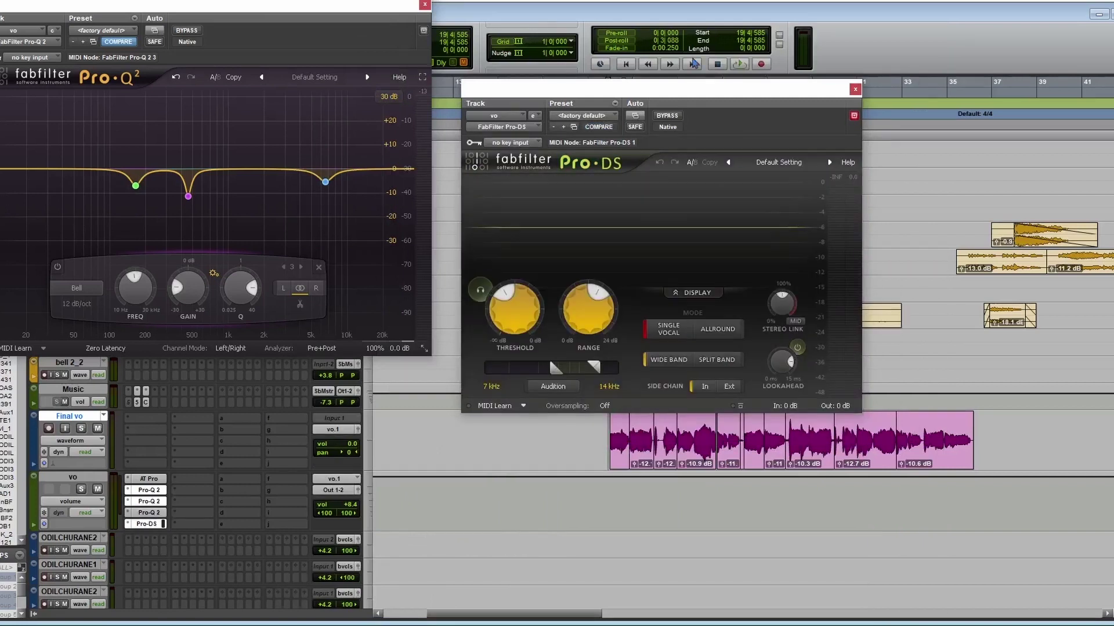
drag(695, 100, 825, 2)
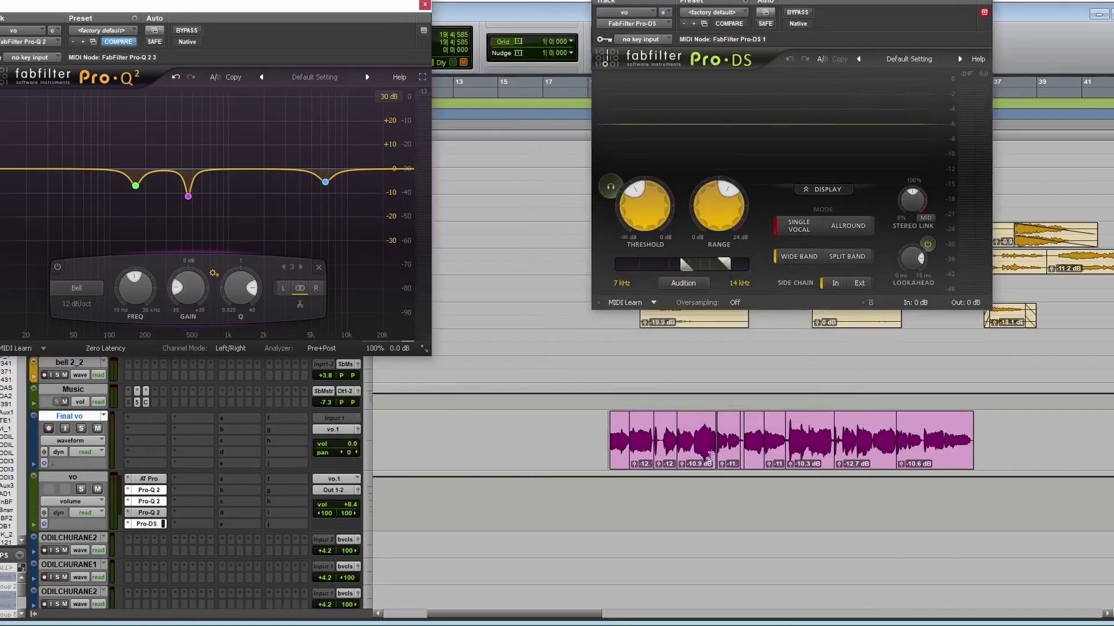
Increase the Final vo track's height and play its vocal clips through the de-esser
click(373, 457)
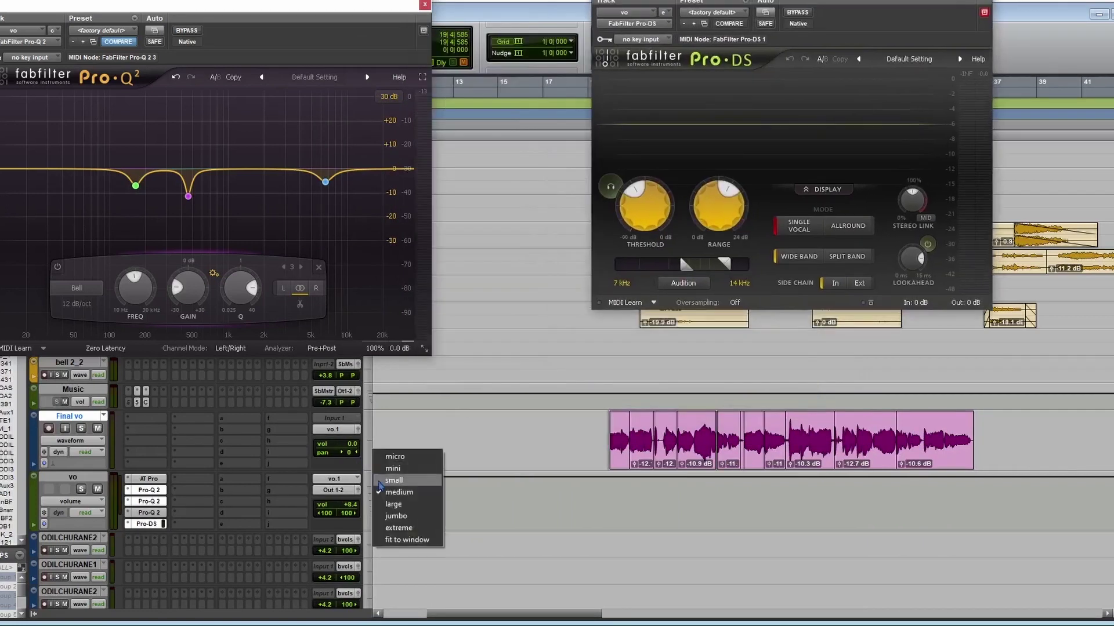
click(389, 511)
key(space)
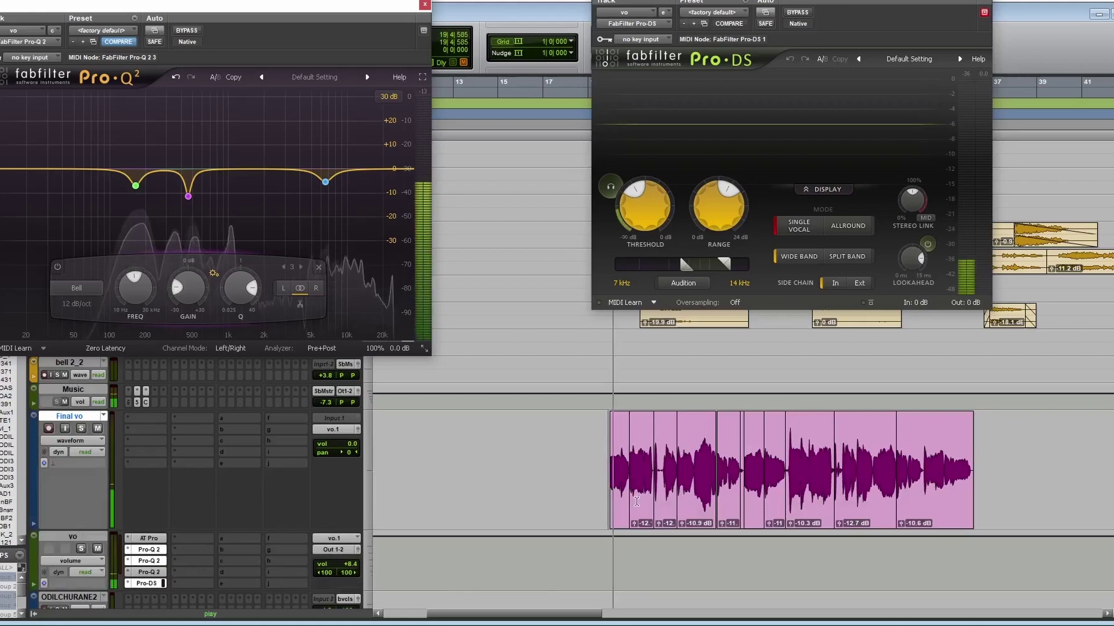
key(F5)
drag(603, 497, 1065, 494)
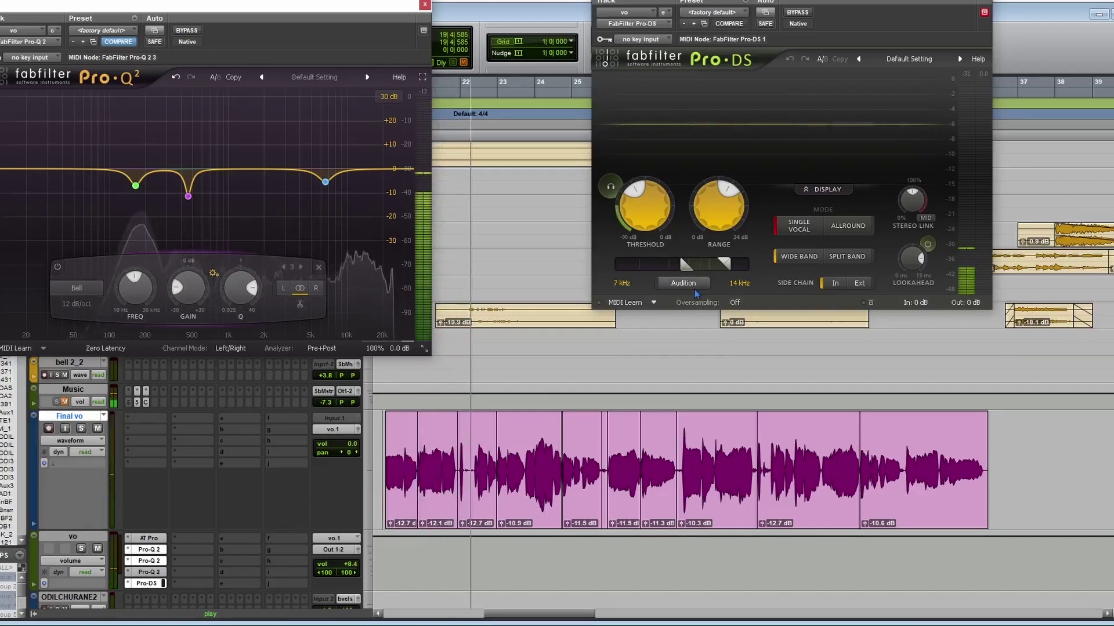
Lower the de-esser's threshold to about -83.7 dB while the vocal plays
mouse_move(717, 217)
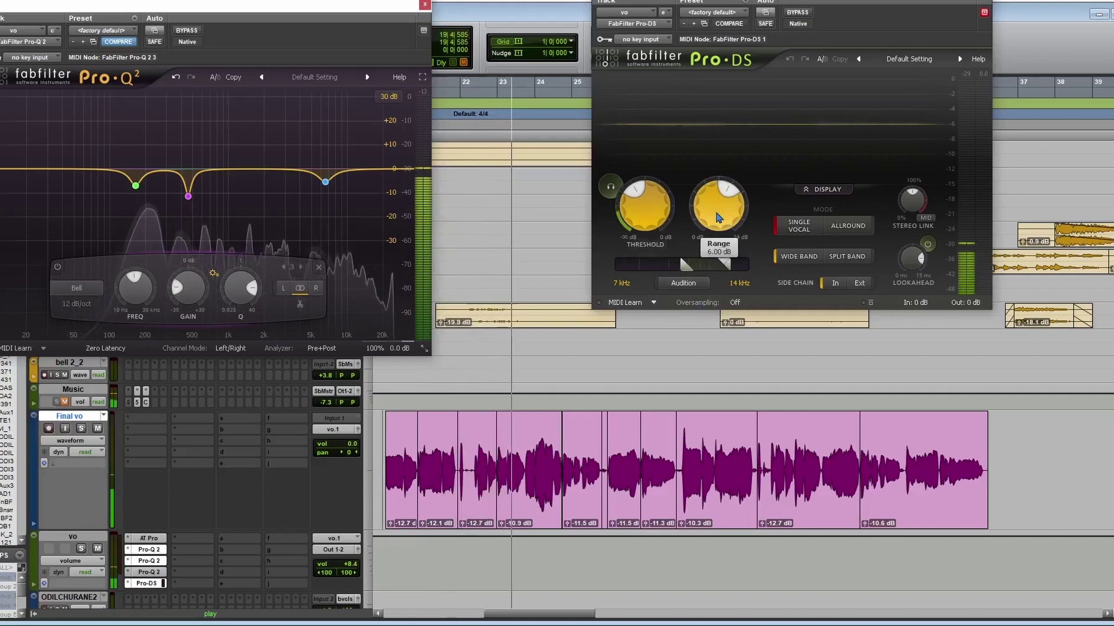
drag(661, 214, 660, 203)
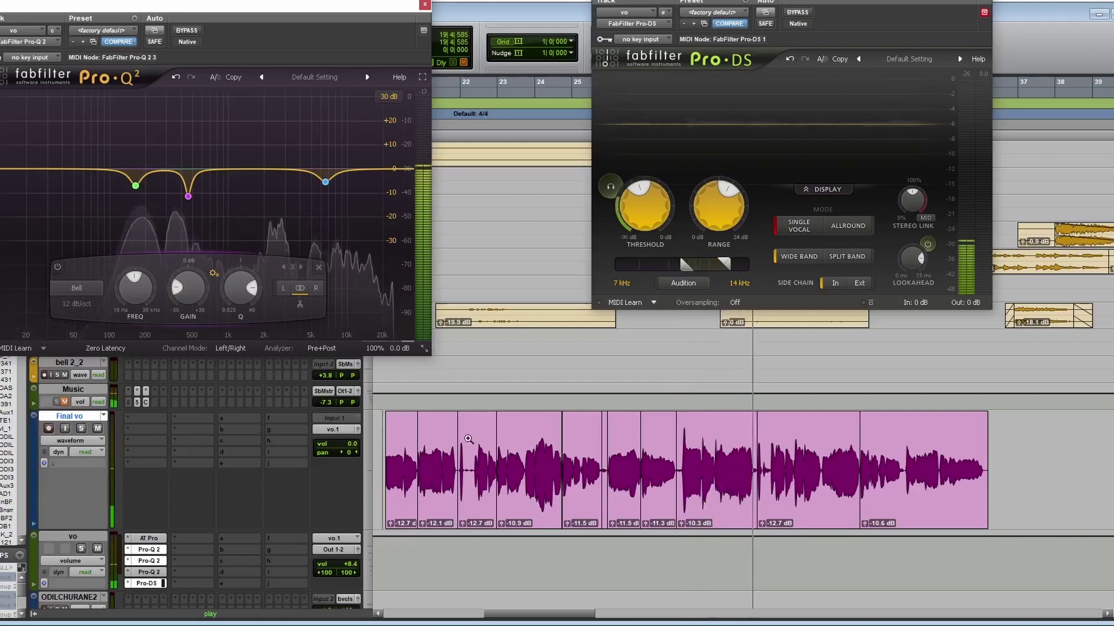
mouse_move(644, 210)
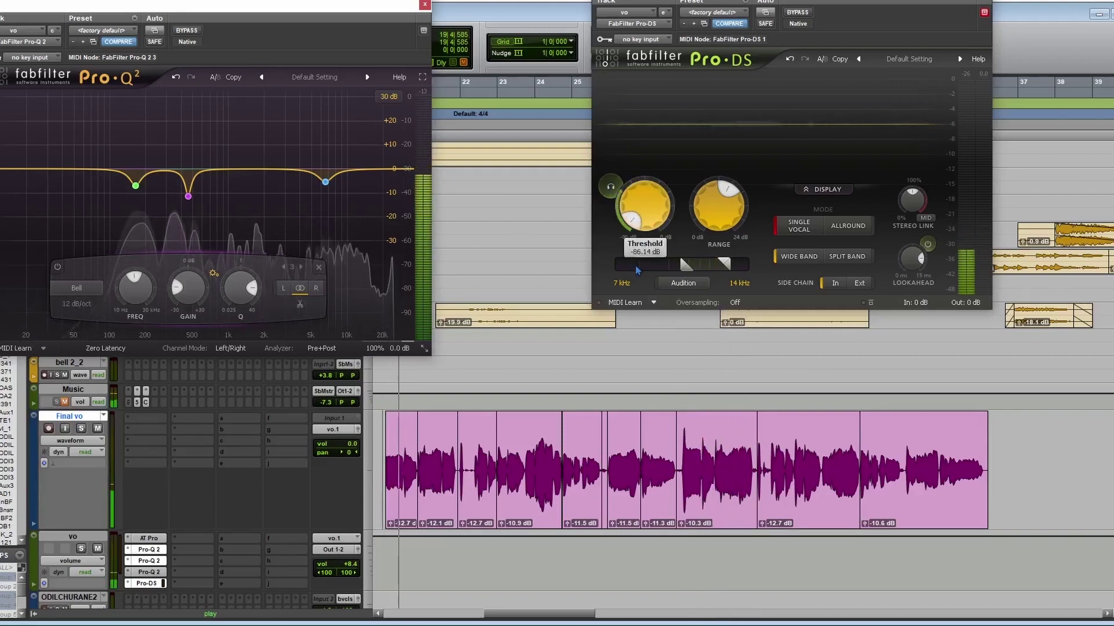
mouse_move(637, 271)
mouse_down()
mouse_move(700, 129)
mouse_move(592, 254)
mouse_up()
drag(642, 230, 648, 251)
mouse_move(643, 221)
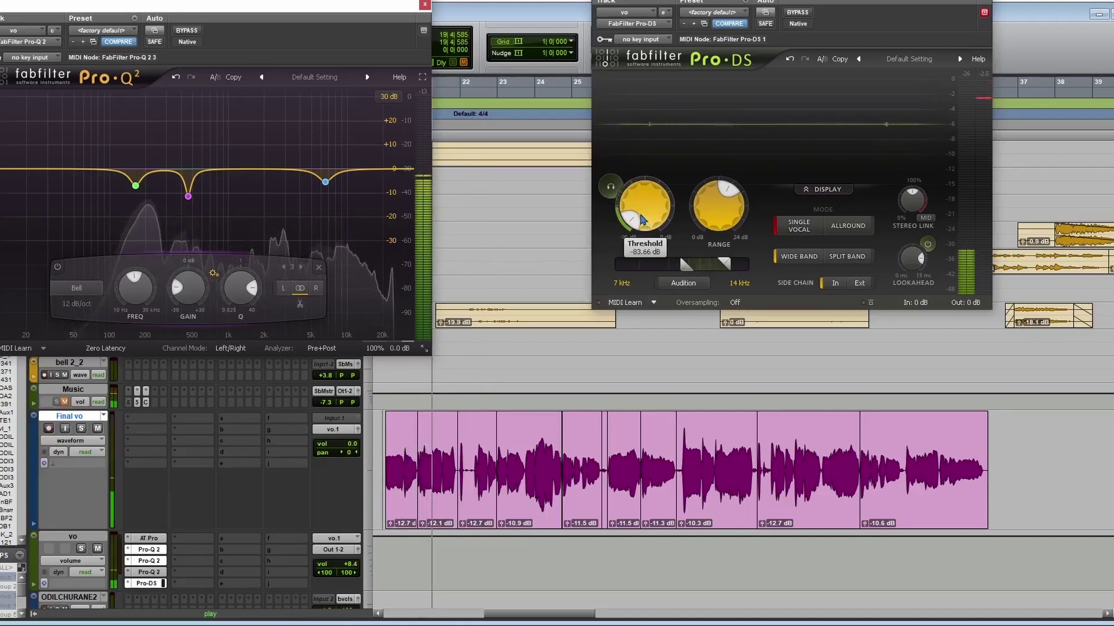
Raise the de-esser's range to around 24 dB and use split band processing from 7.431 kHz to 14.86 kHz
mouse_move(708, 216)
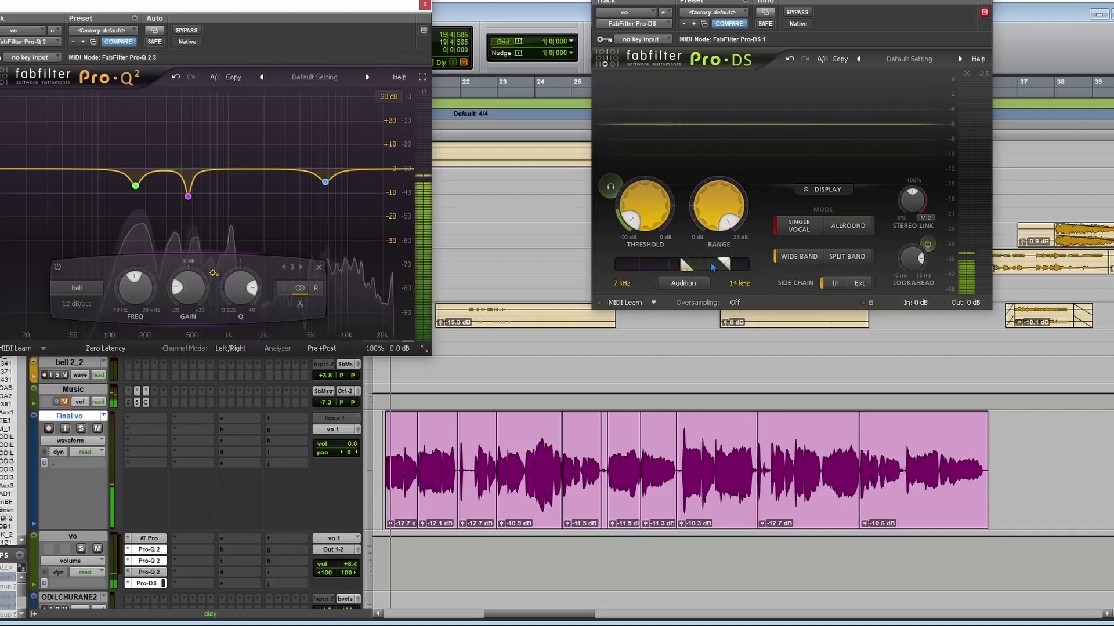
mouse_move(725, 248)
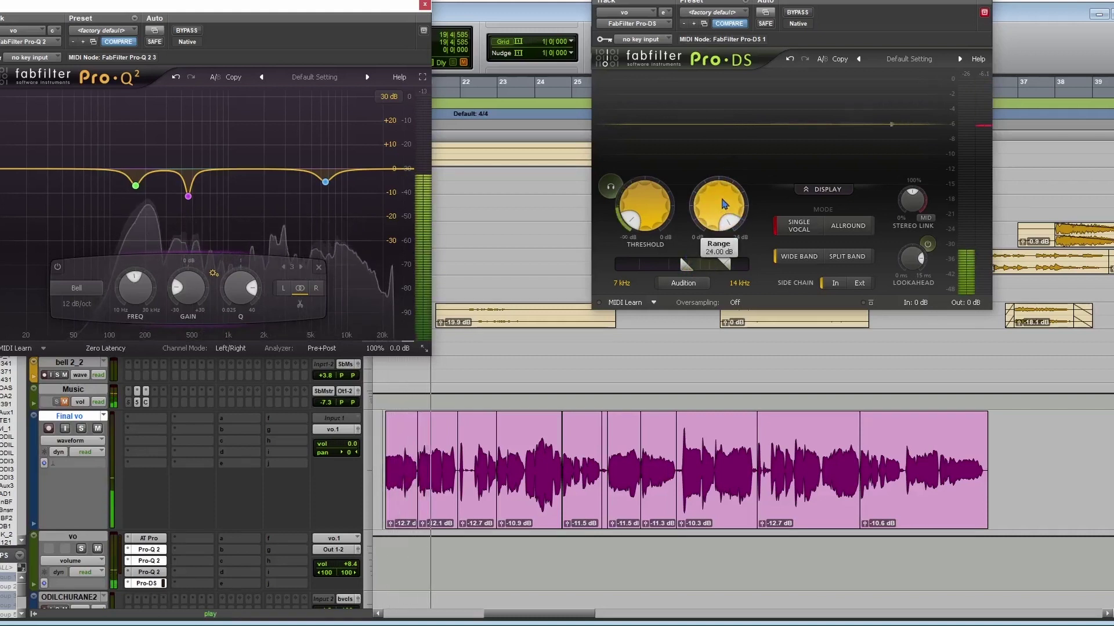
drag(729, 220, 727, 225)
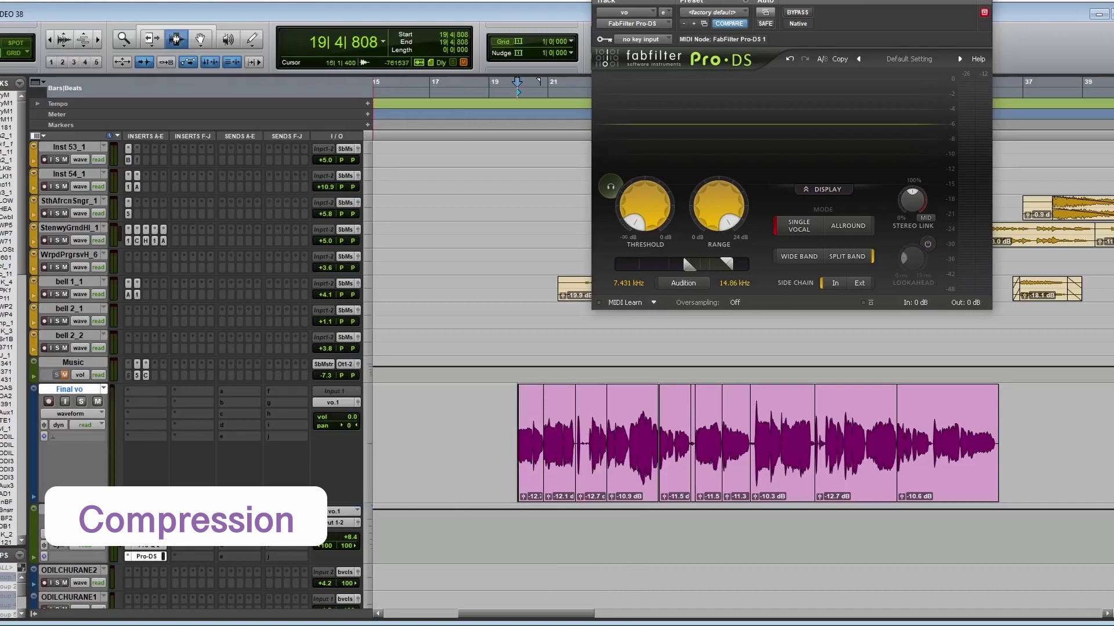
Insert the stereo Avid Dyn3 Compressor/Limiter in the vo track's sixth insert slot
click(185, 512)
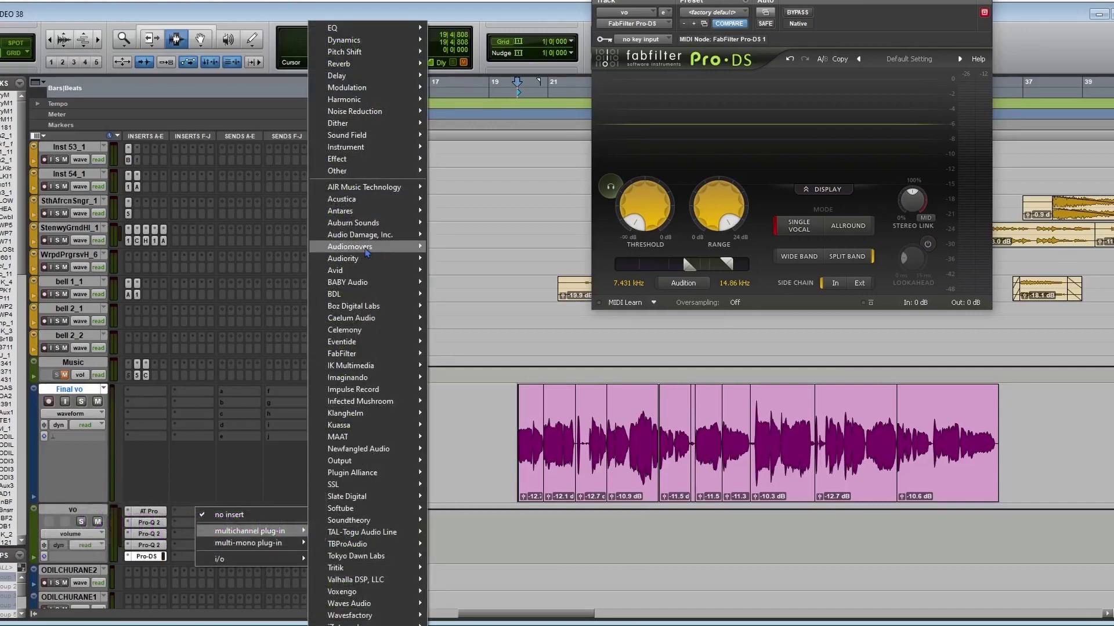
mouse_move(392, 42)
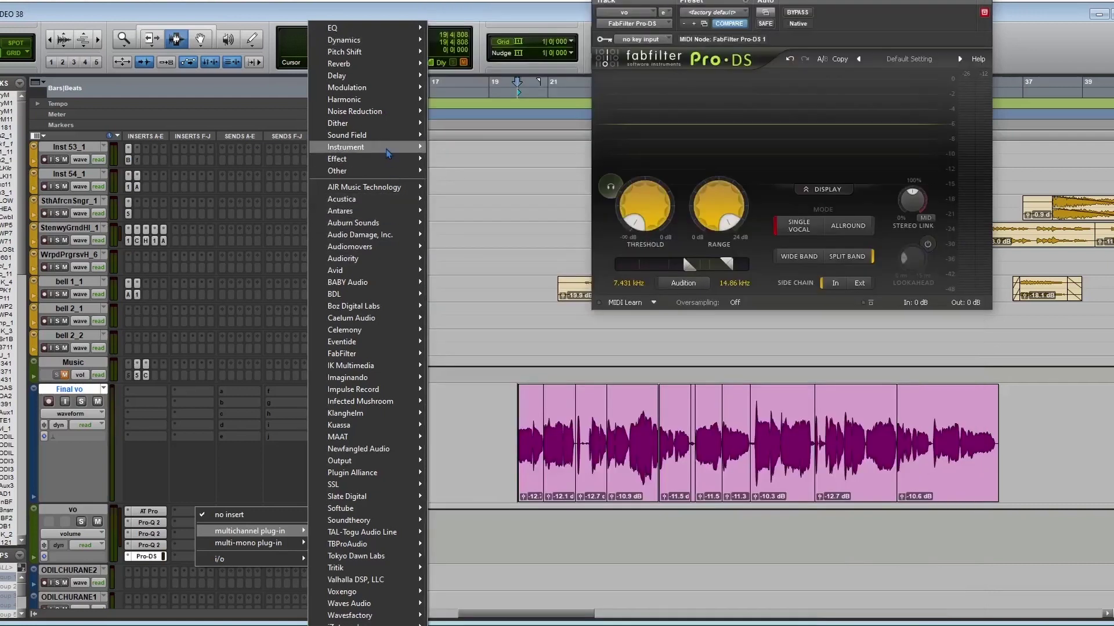
mouse_move(385, 150)
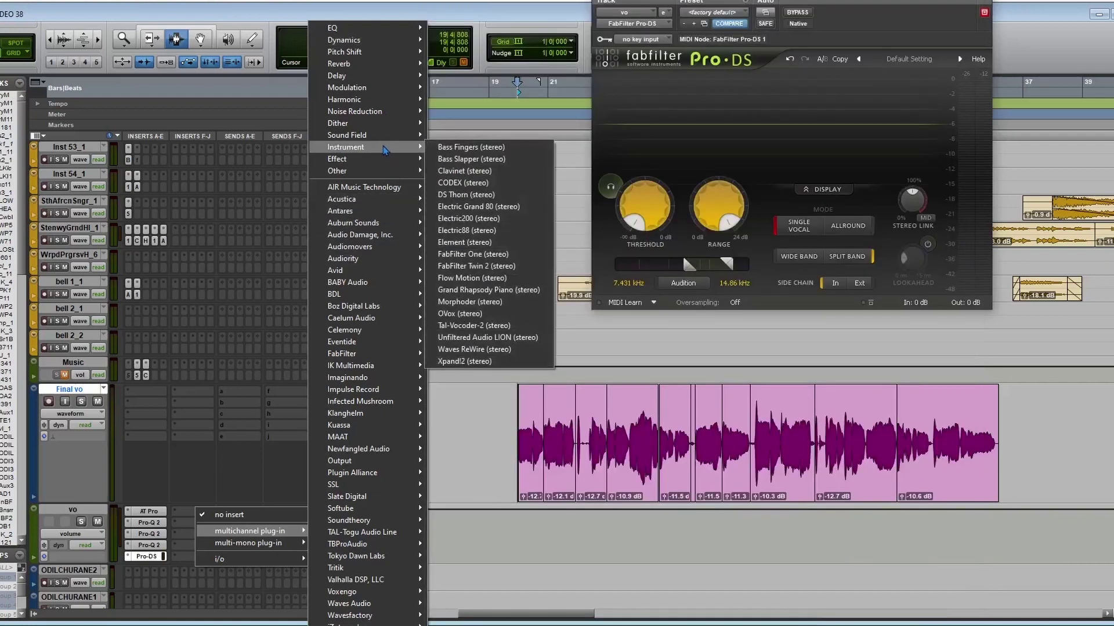
mouse_move(371, 270)
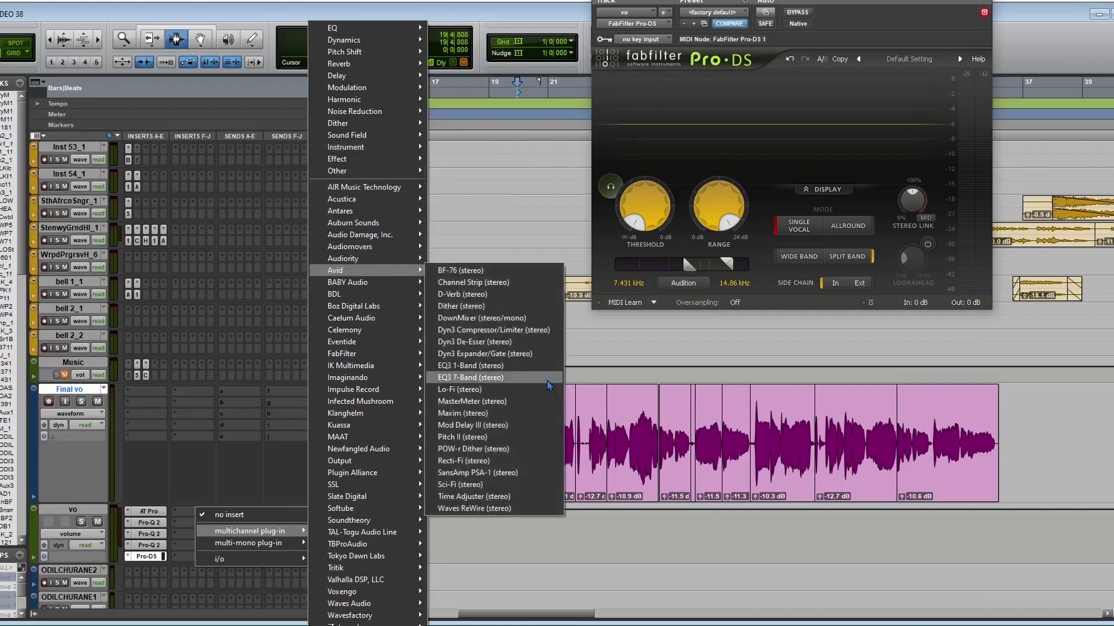
click(557, 330)
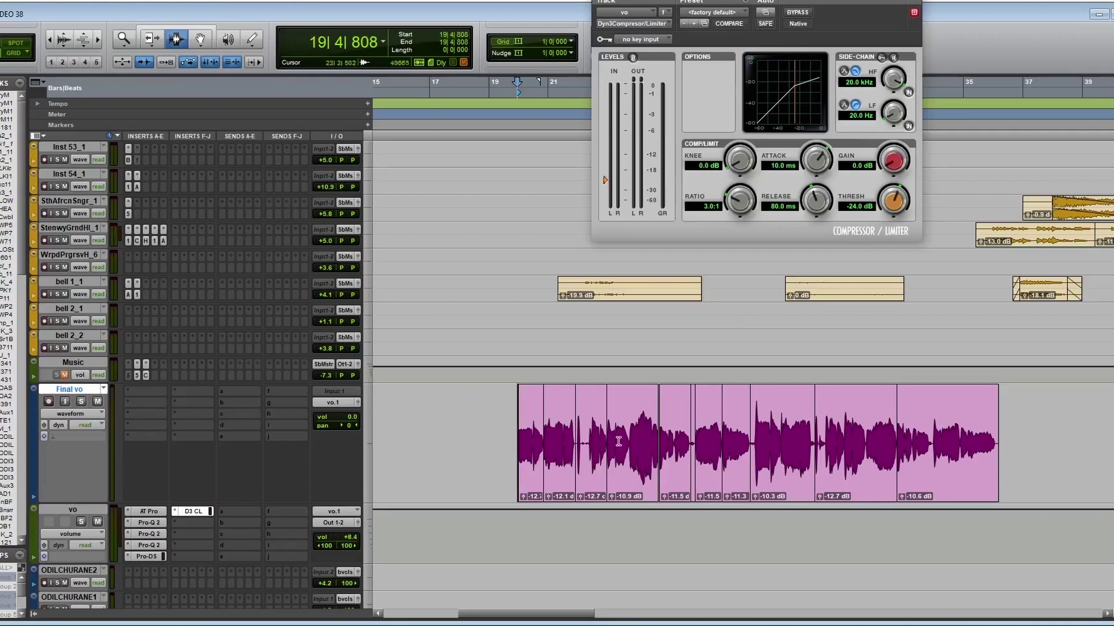
Split the Final vo clips at 22|3|872 and 23|4|058, and set the clip gain after the second split to -12.8 dB
drag(470, 431, 1017, 438)
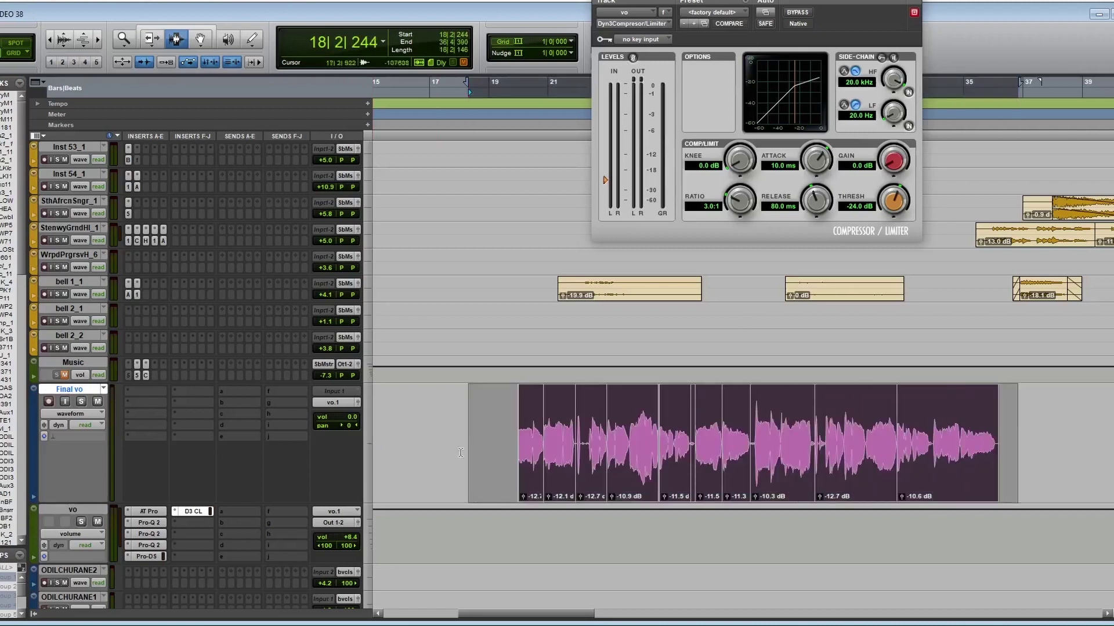
key(F5)
drag(489, 458, 896, 474)
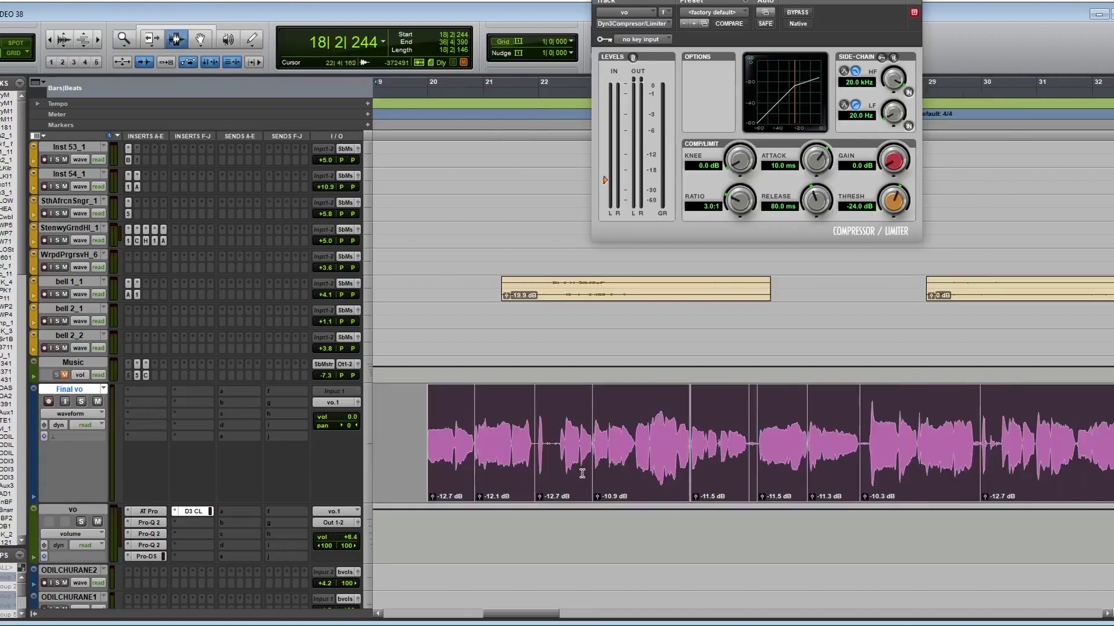
click(600, 457)
key(F5)
drag(543, 450, 865, 455)
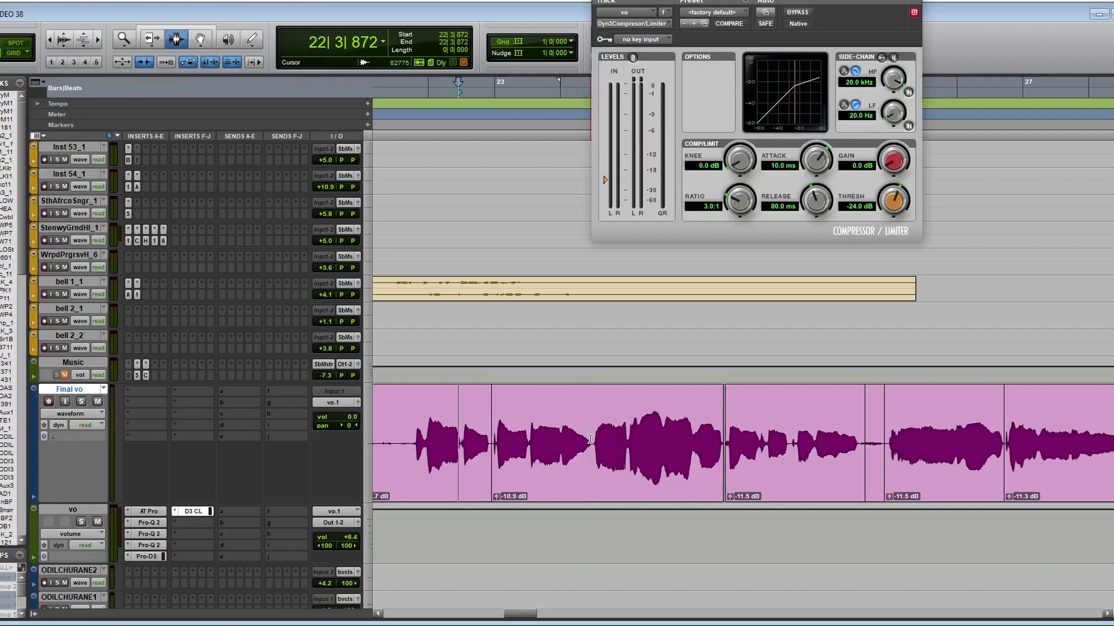
click(595, 458)
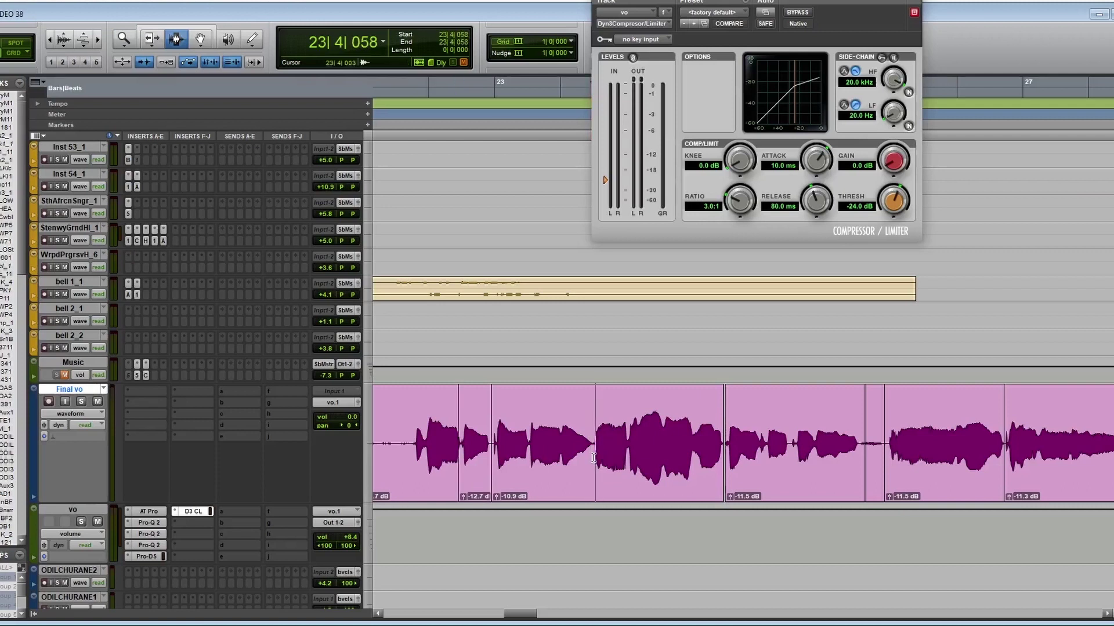
click(601, 501)
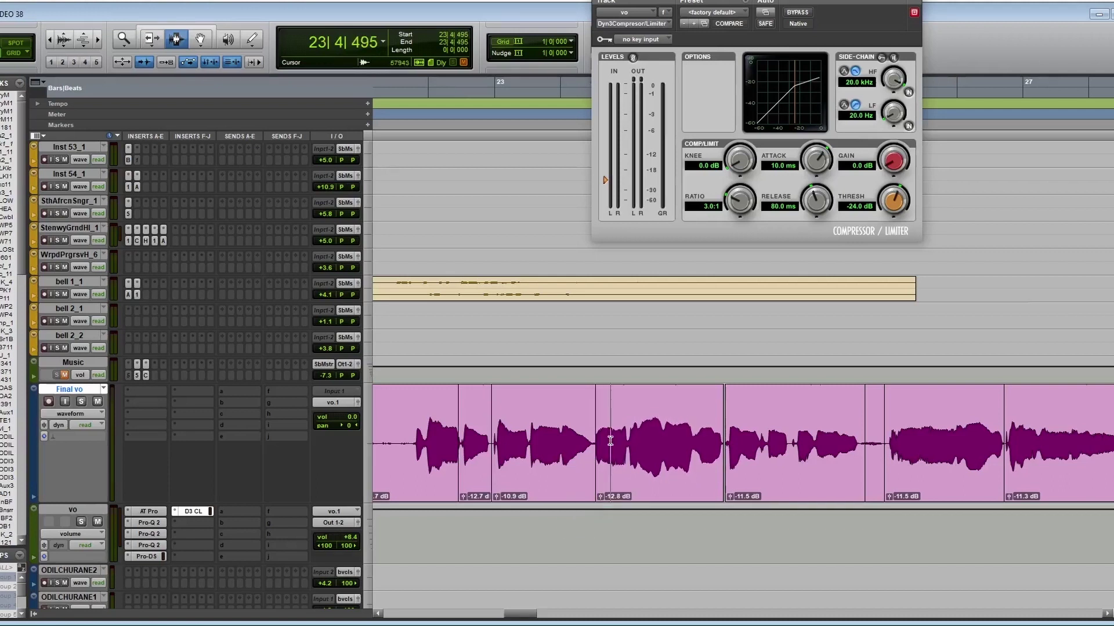
Select the short loud peak at 28|1|114 in the Final vo clips and examine its waveform against the whole phrase
key(ctrl+[)
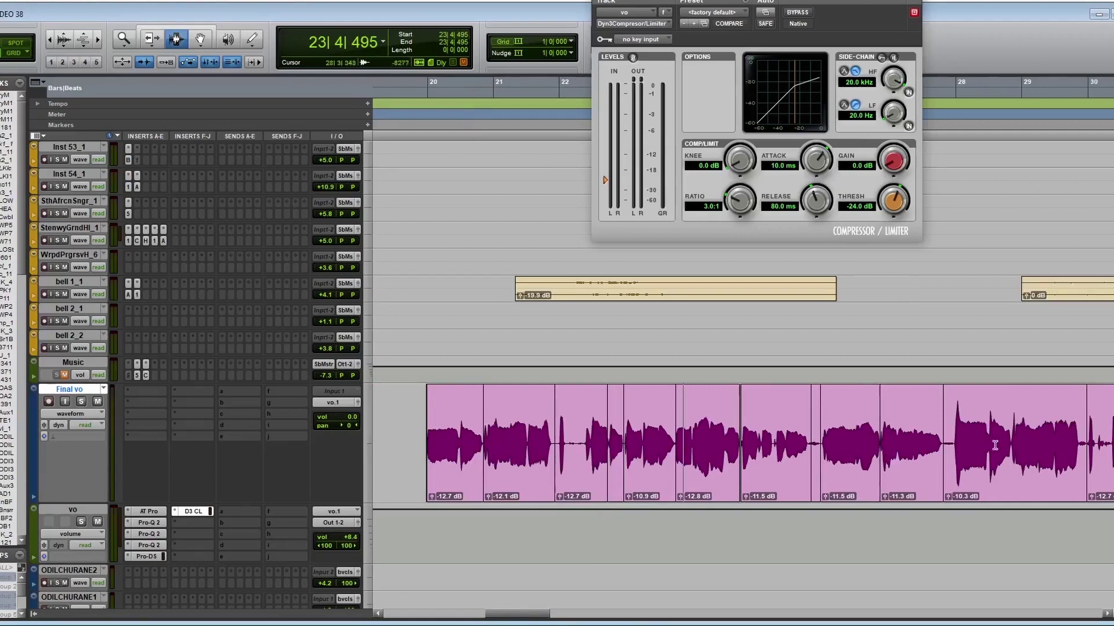
click(958, 431)
key(ctrl+])
key(ctrl+])
key(ctrl+])
key(ctrl+])
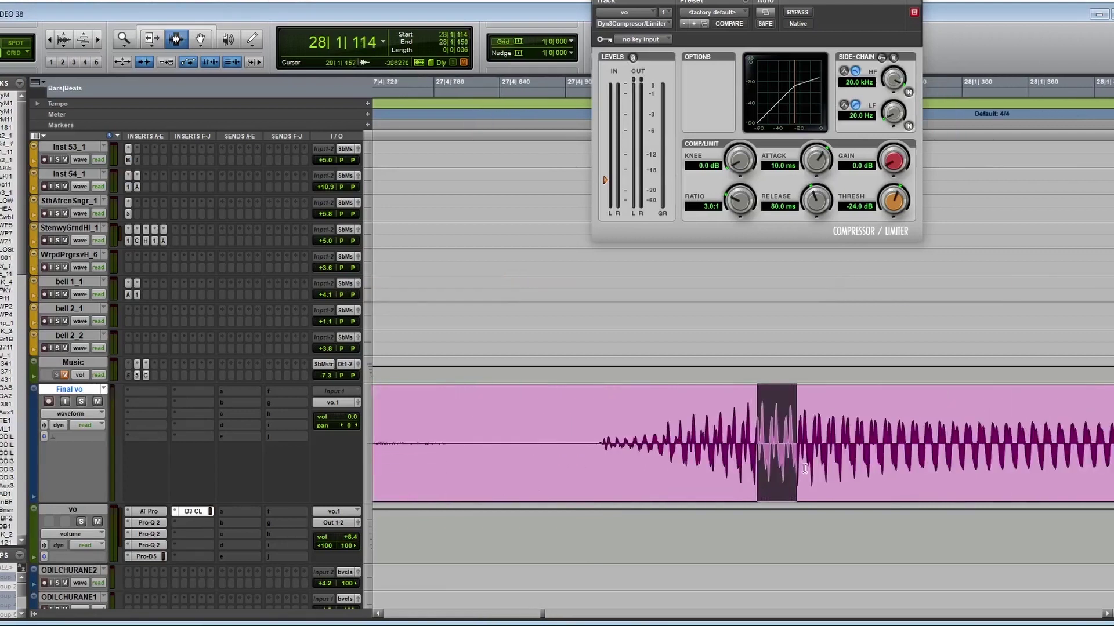
key(ctrl+[)
key(ctrl+[)
key(ctrl+[)
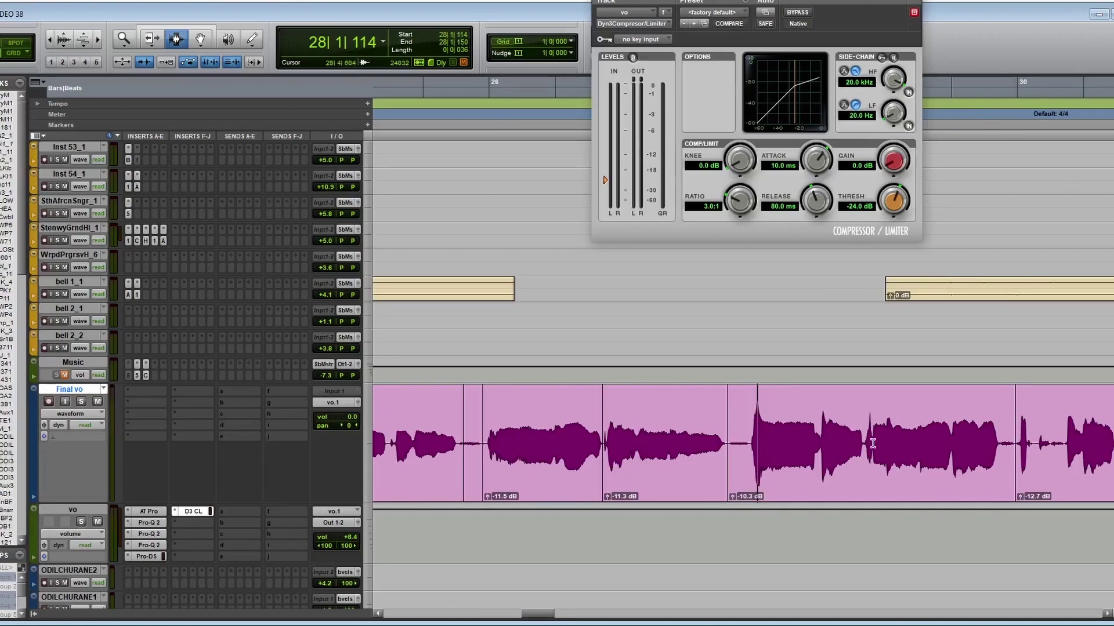
key(ctrl+[)
key(ctrl+[)
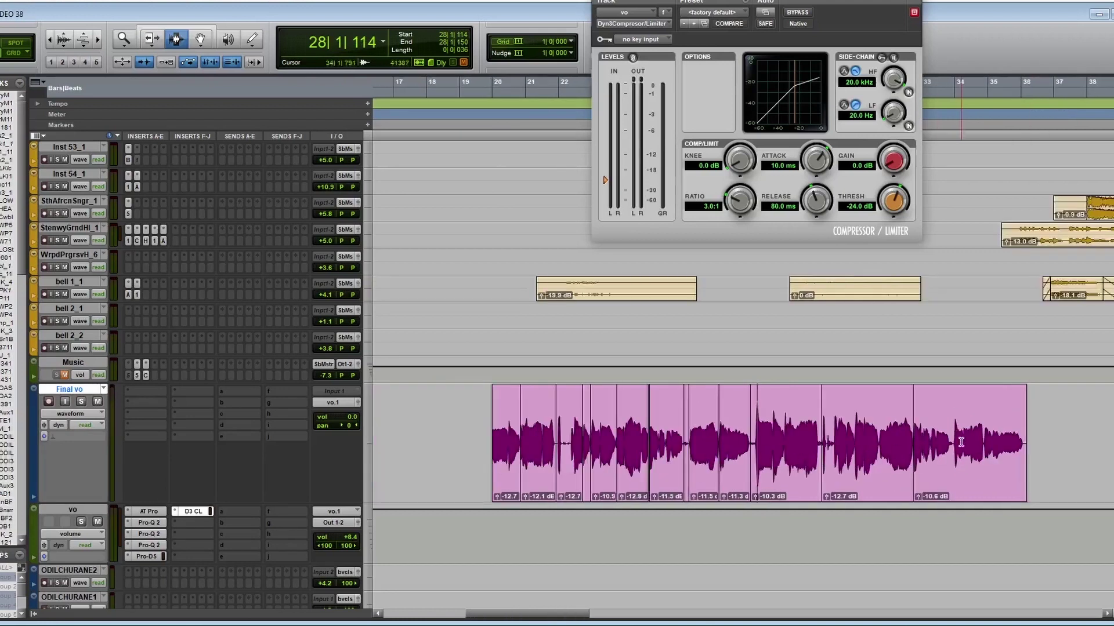
Set the clip gain of the phrase's last Final vo clip to -9.4 dB
click(952, 453)
key(ctrl+])
key(ctrl+])
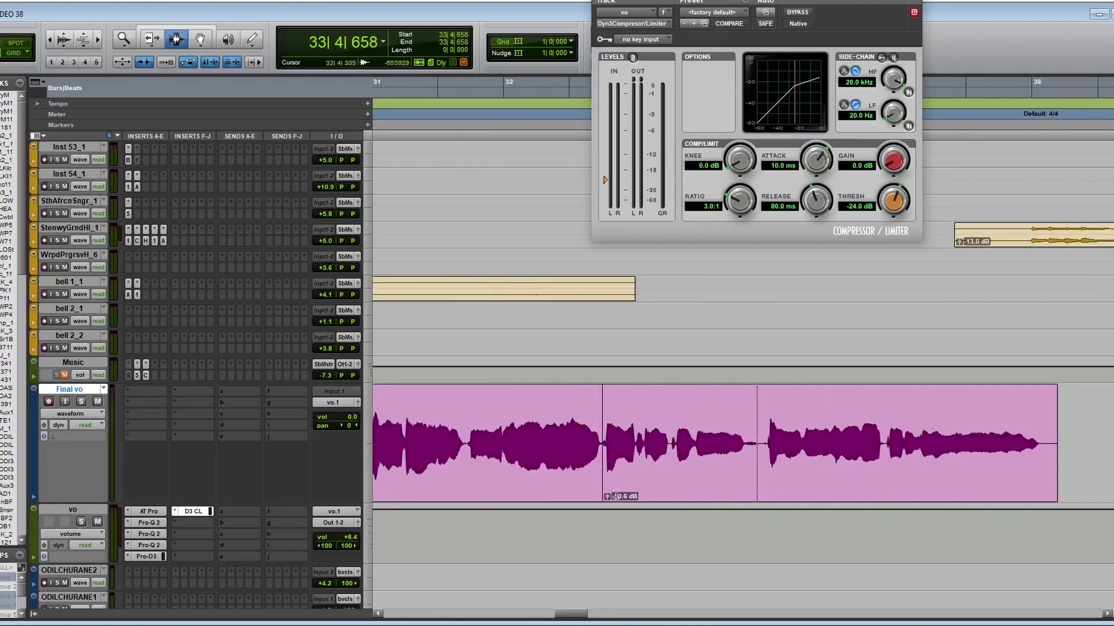
drag(606, 502, 613, 487)
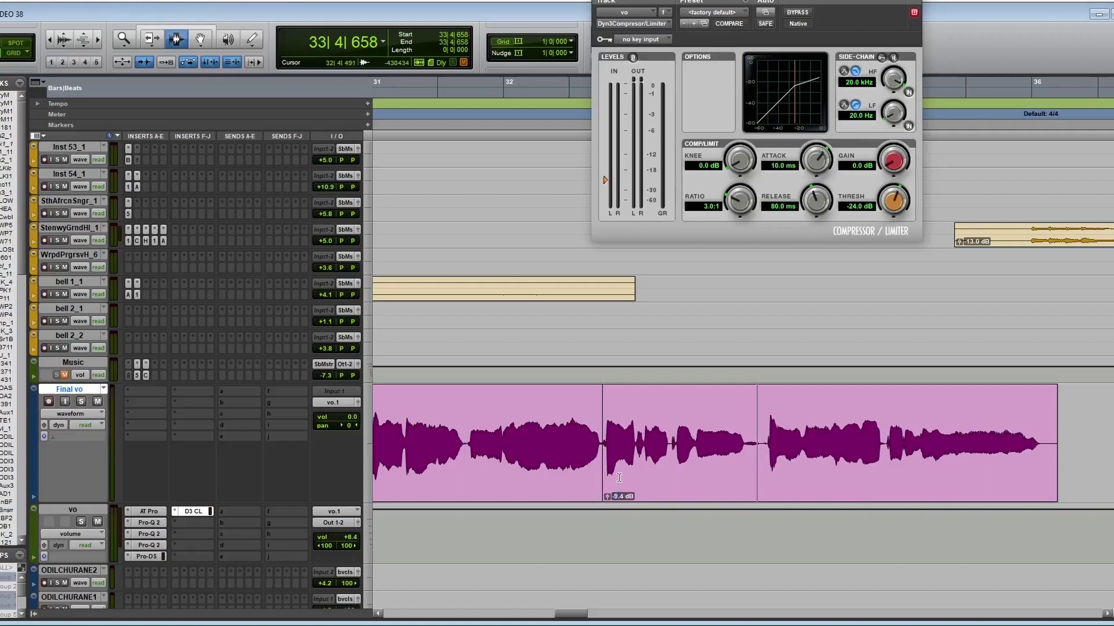
Examine the tail of the phrase's last clip at 35|4|610 and compare the levels across the whole vocal phrase
click(1019, 456)
key(ctrl+])
key(ctrl+])
key(ctrl+])
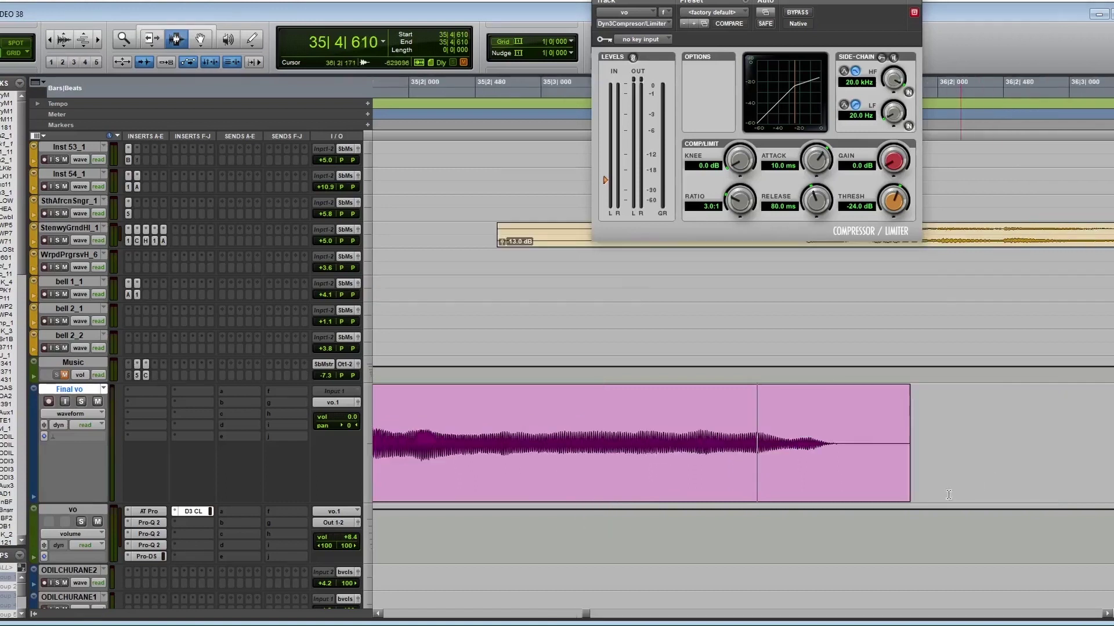
key(ctrl+[)
key(ctrl+[)
key(ctrl+[)
key(ctrl+[)
key(ctrl+[)
key(ctrl+[)
key(ctrl+[)
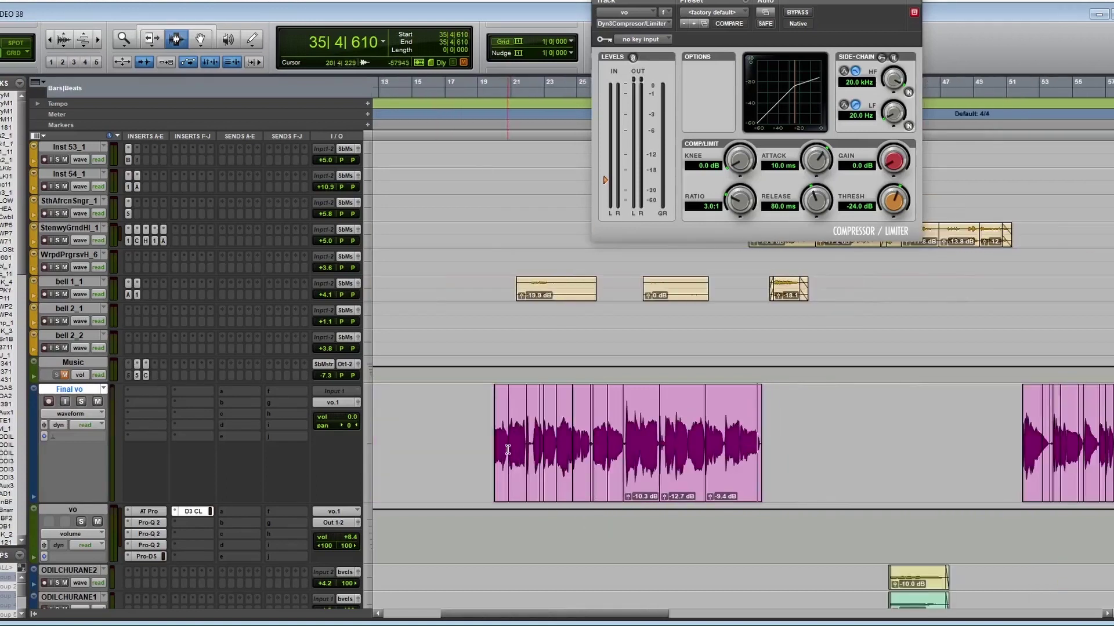
Examine the opening clips of the Final vo phrase up close, around bar 20 and back to the phrase start
key(ctrl+])
key(ctrl+])
key(ctrl+[)
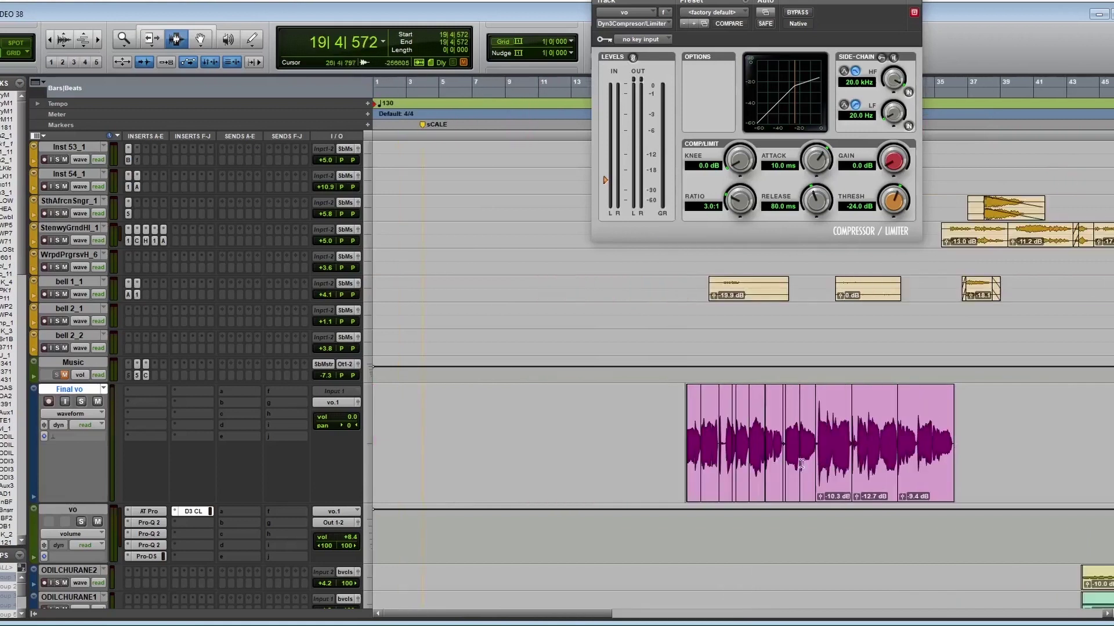
click(731, 455)
key(ctrl+])
key(ctrl+])
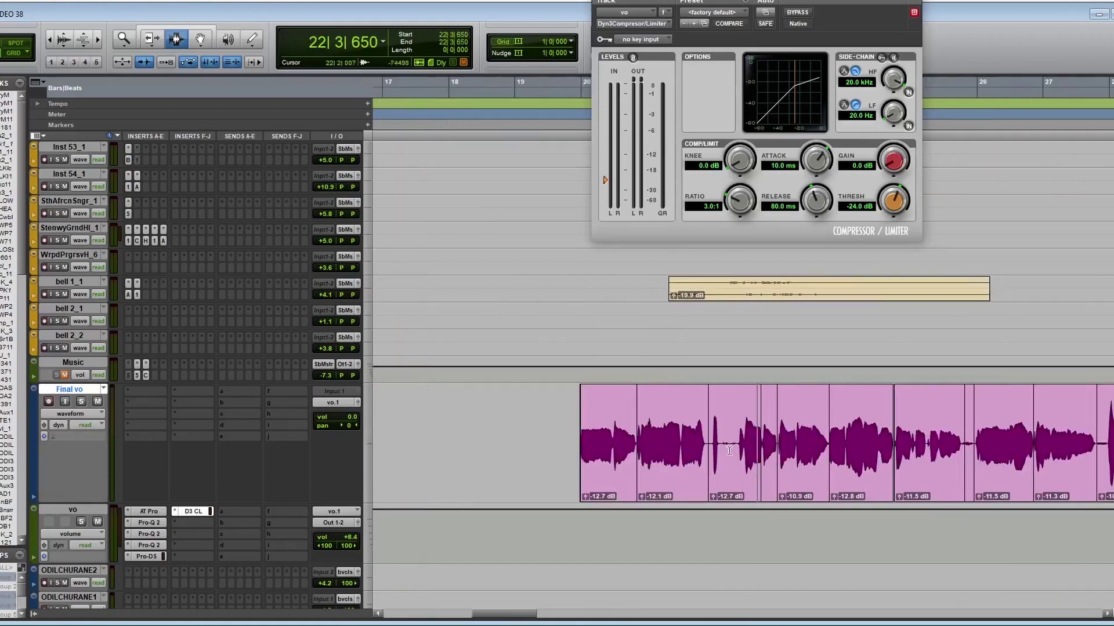
click(193, 512)
click(193, 511)
key(F5)
drag(557, 444, 862, 466)
key(F5)
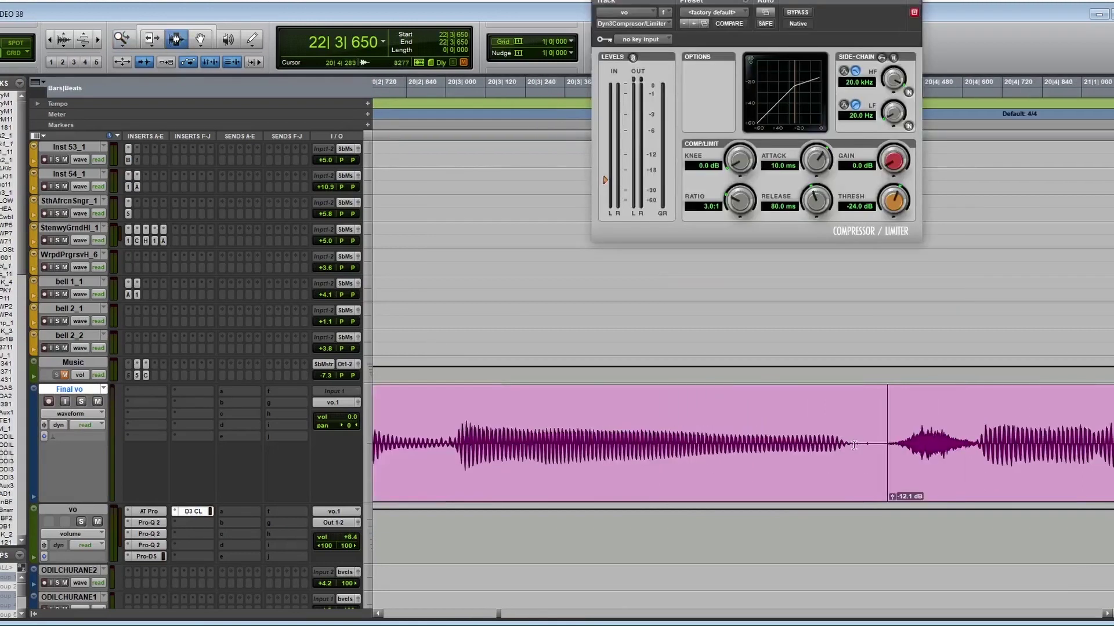
key(ctrl+[)
key(ctrl+[)
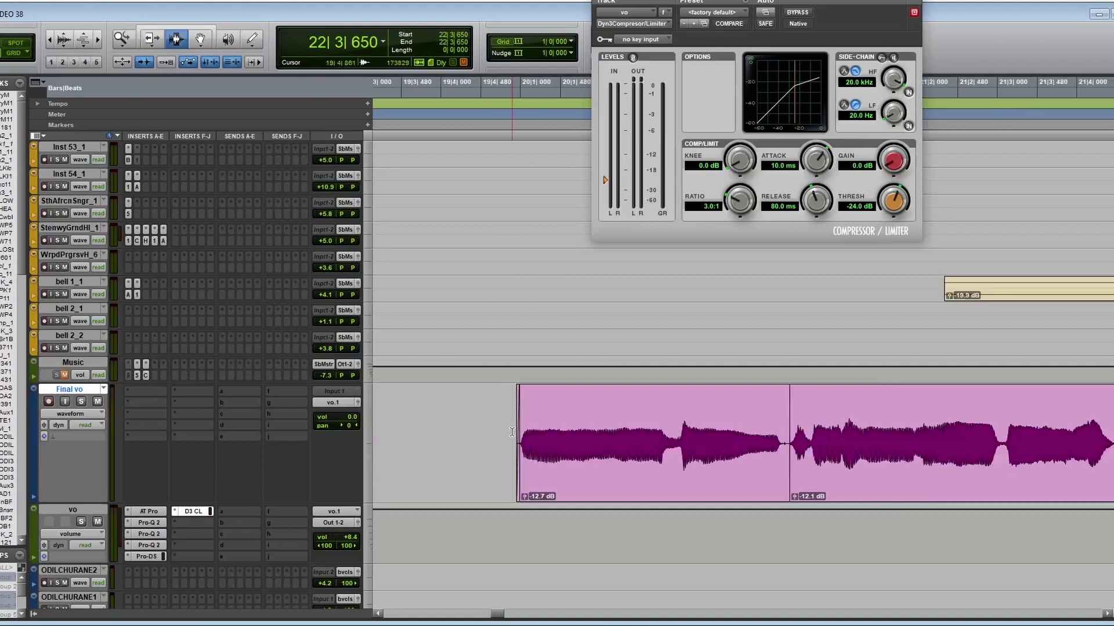
Audition the phrase from its start and set the gain of the Final vo clip at 24|4 to -10.4 dB
key(space)
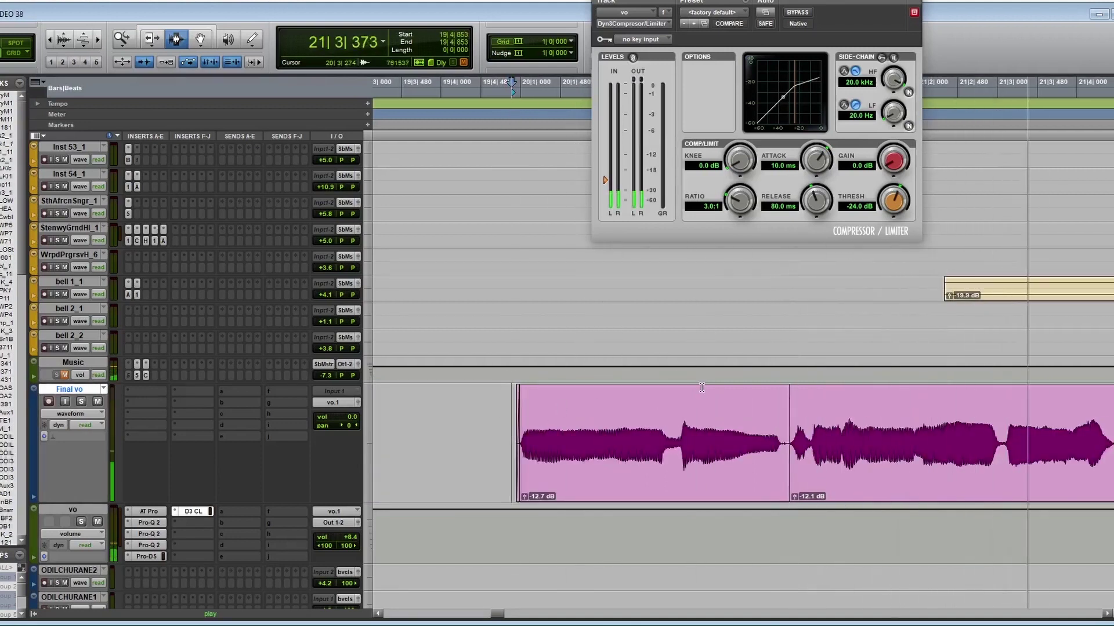
key(ctrl+[)
key(ctrl+[)
key(ctrl+[)
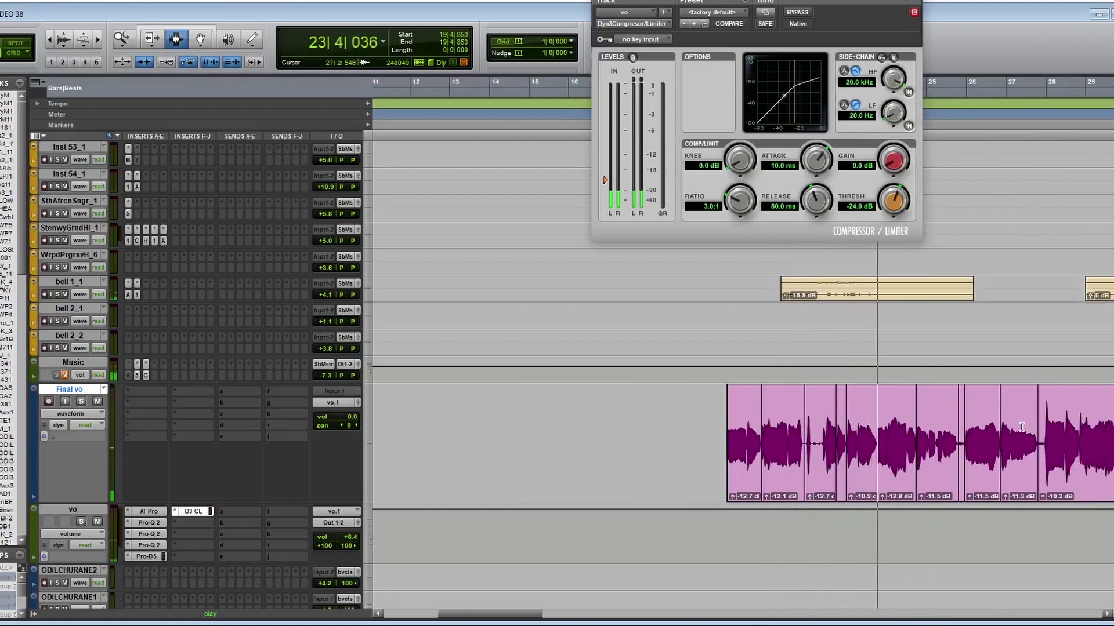
key(ctrl+])
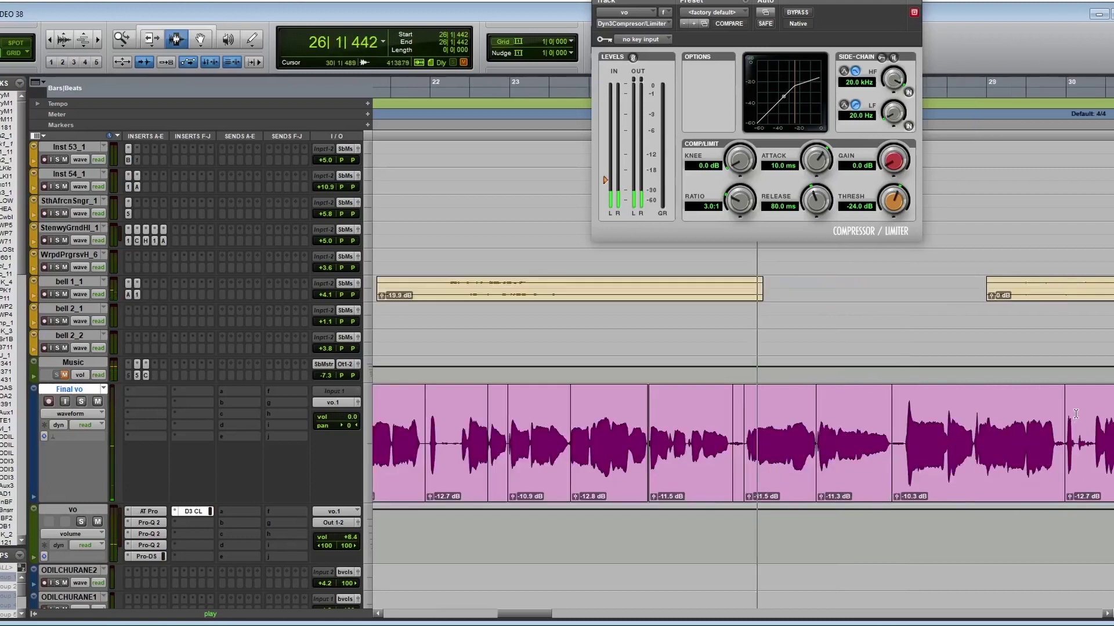
key(ctrl+[)
click(682, 426)
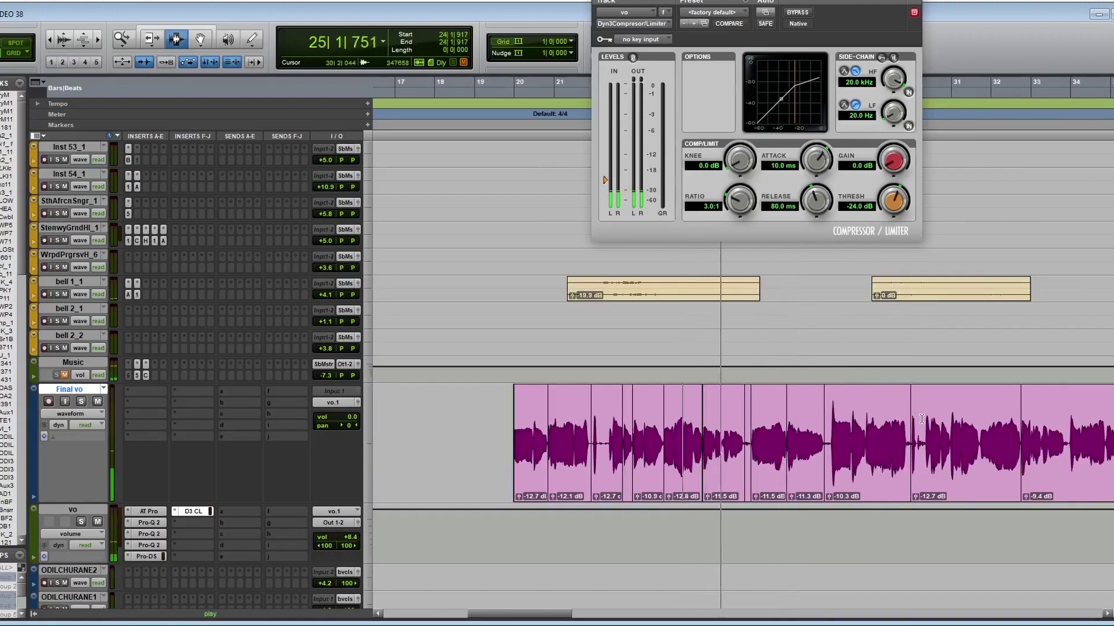
key(space)
drag(707, 497, 715, 489)
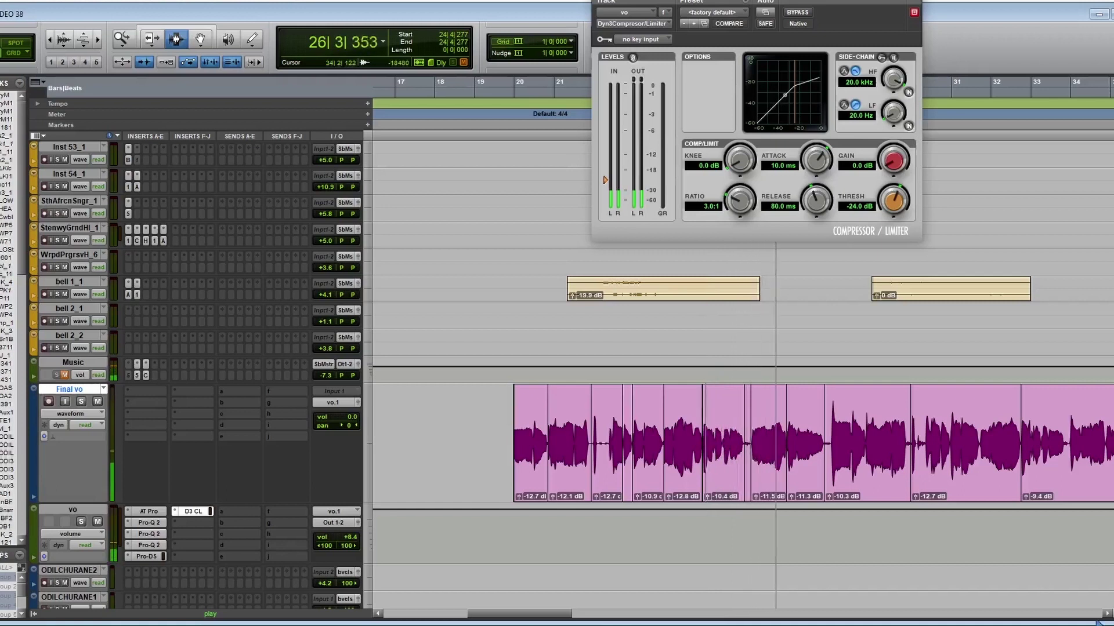
Play the phrase from 19|3|943 and set the compressor's ratio to 4.0:1 and its threshold to -42.5 dB
click(1107, 614)
click(1106, 615)
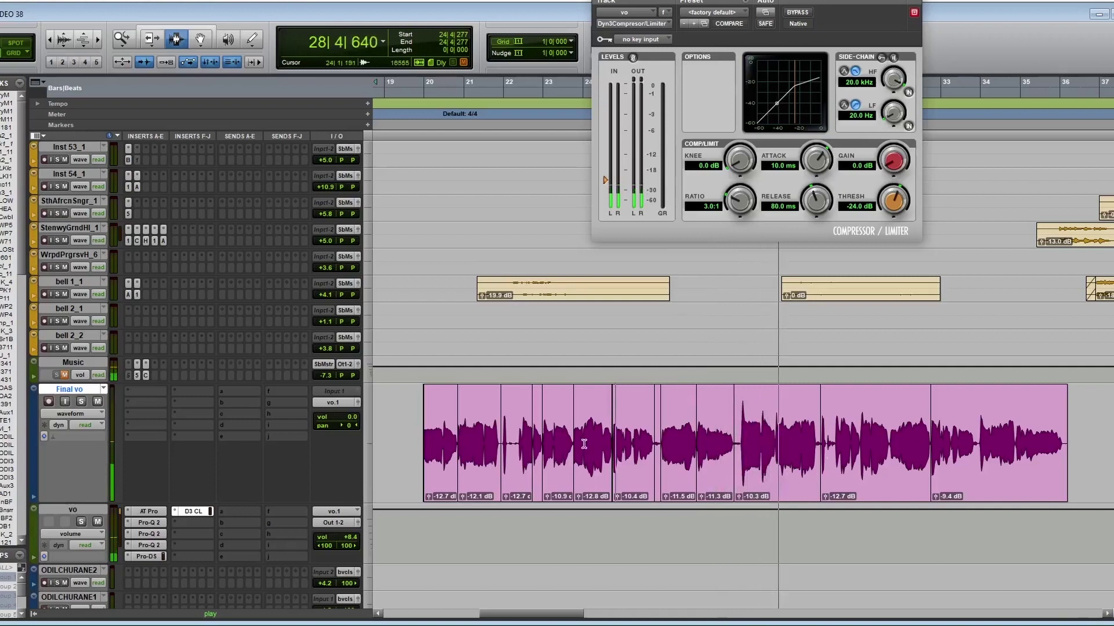
click(414, 436)
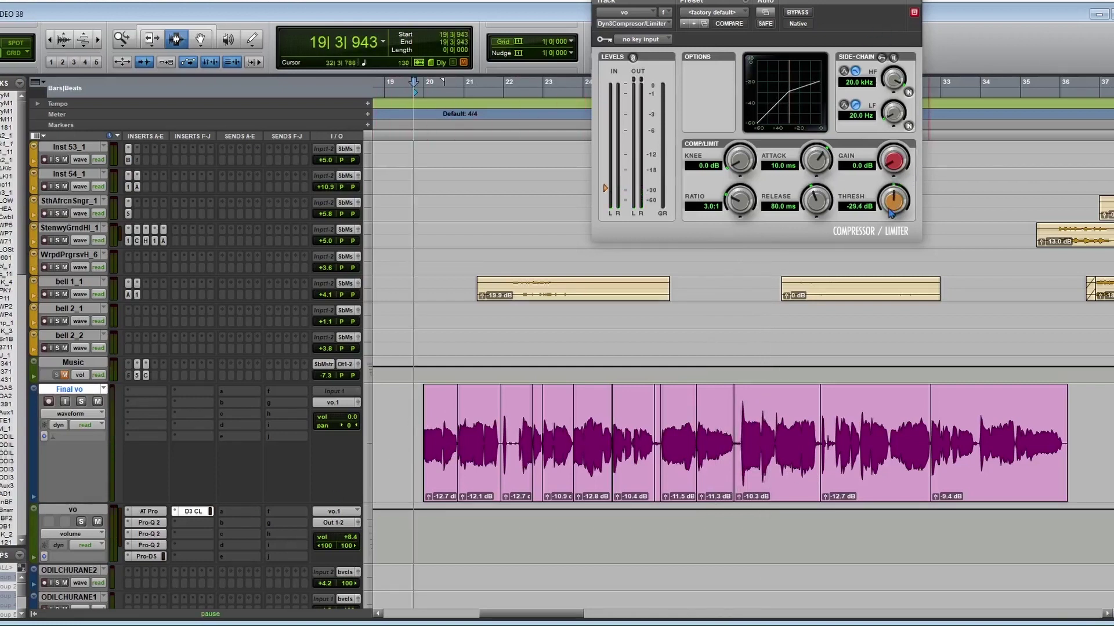
drag(745, 206, 746, 203)
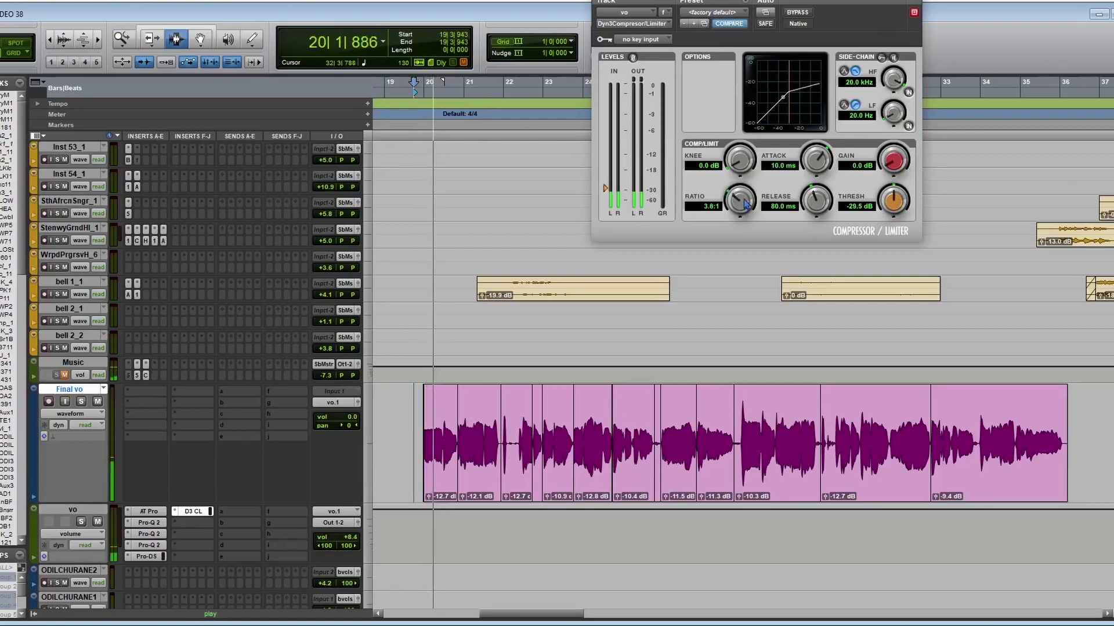
drag(894, 203, 902, 227)
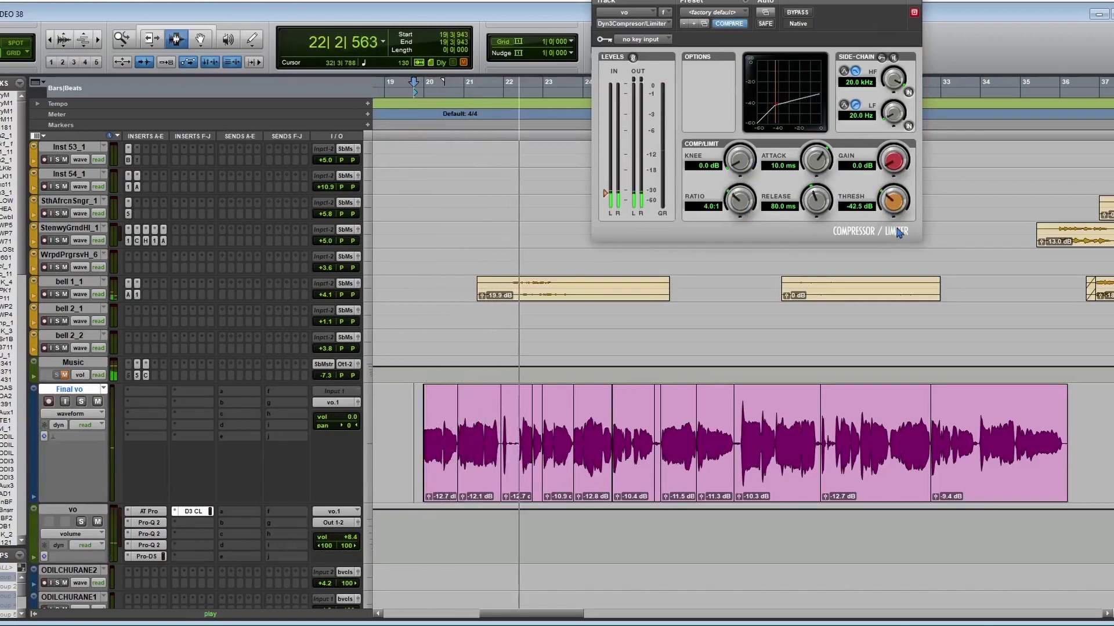
Set the compressor's release to 18.4 ms, knee to 14.6 dB, threshold to -31.8 dB and gain to 5.6 dB, and replay the phrase
drag(816, 206, 808, 273)
drag(742, 165, 767, 124)
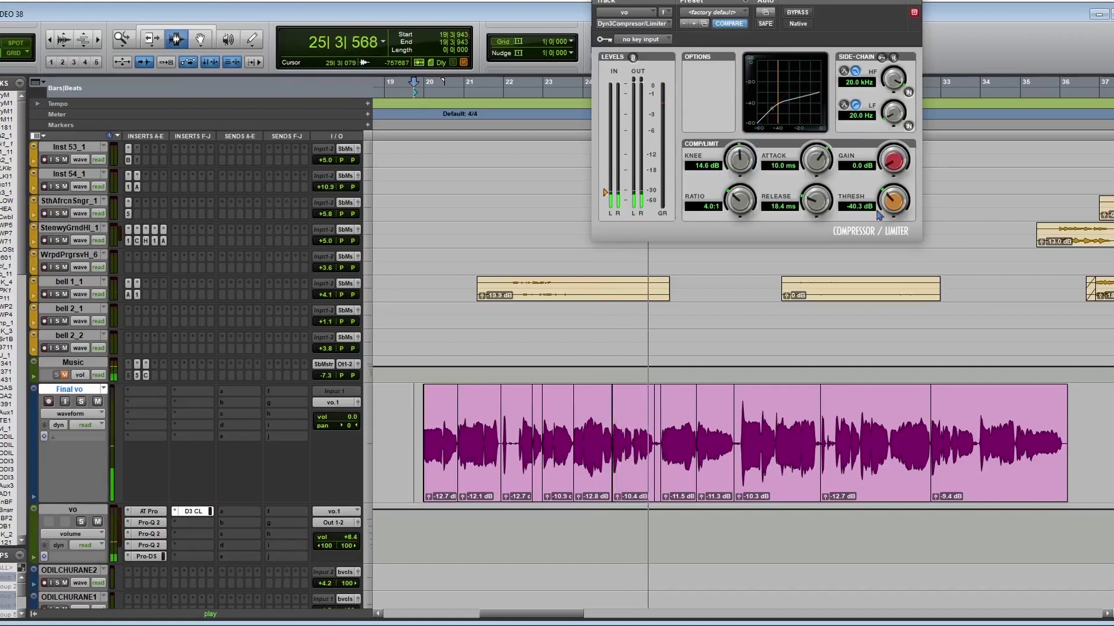
drag(895, 210, 905, 167)
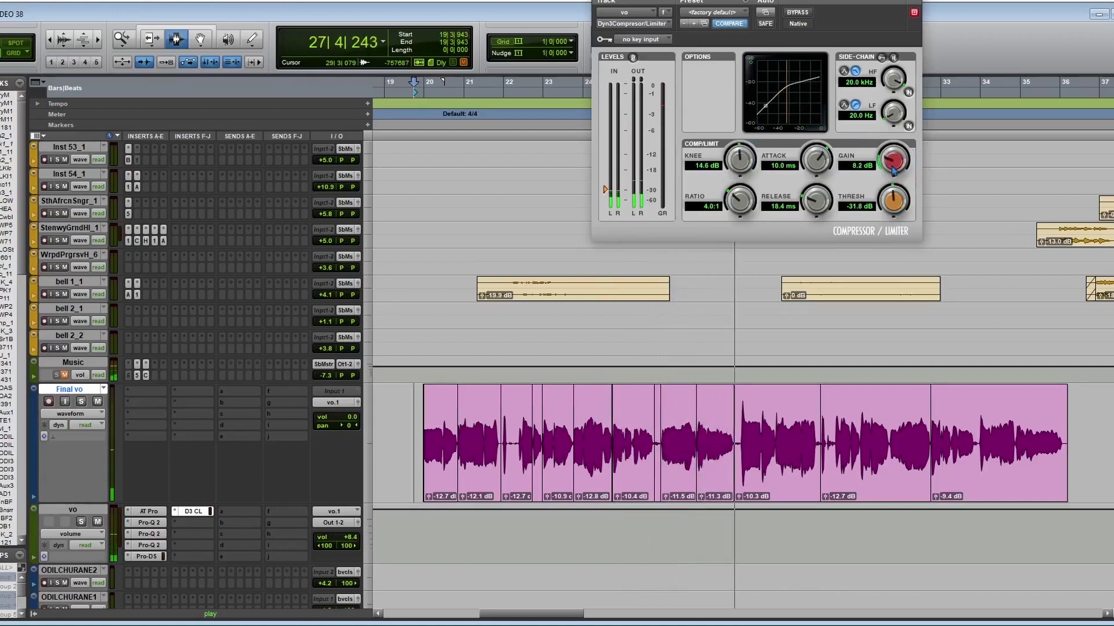
key(space)
key(space)
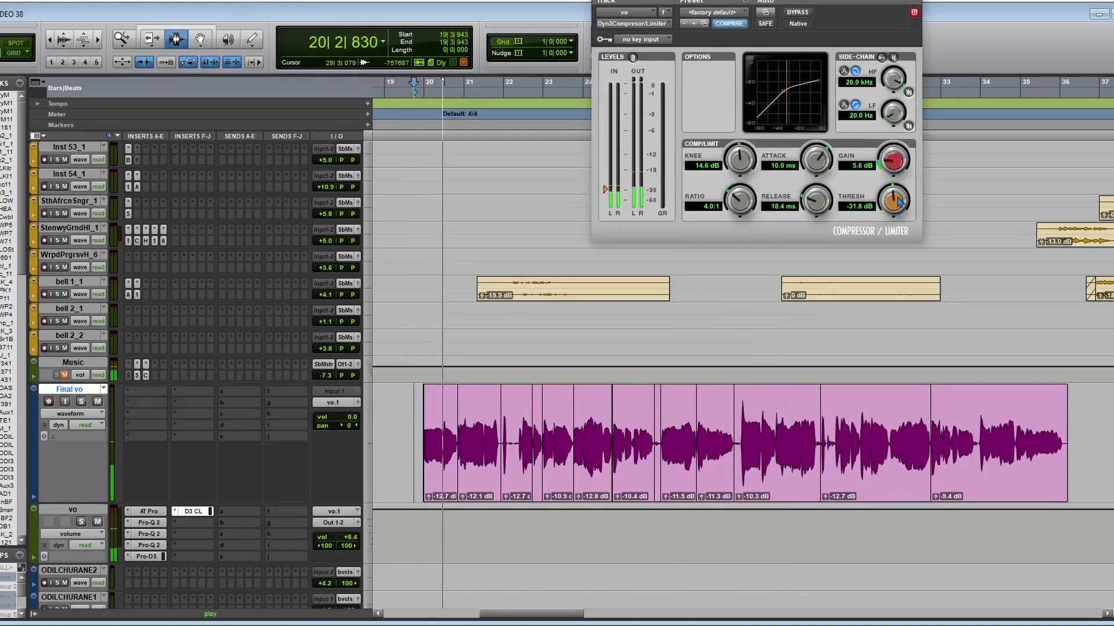
Set the compressor's release to 9.1 ms and adjust its threshold to -42.7 dB while replaying the phrase
drag(896, 202, 890, 235)
drag(815, 203, 819, 232)
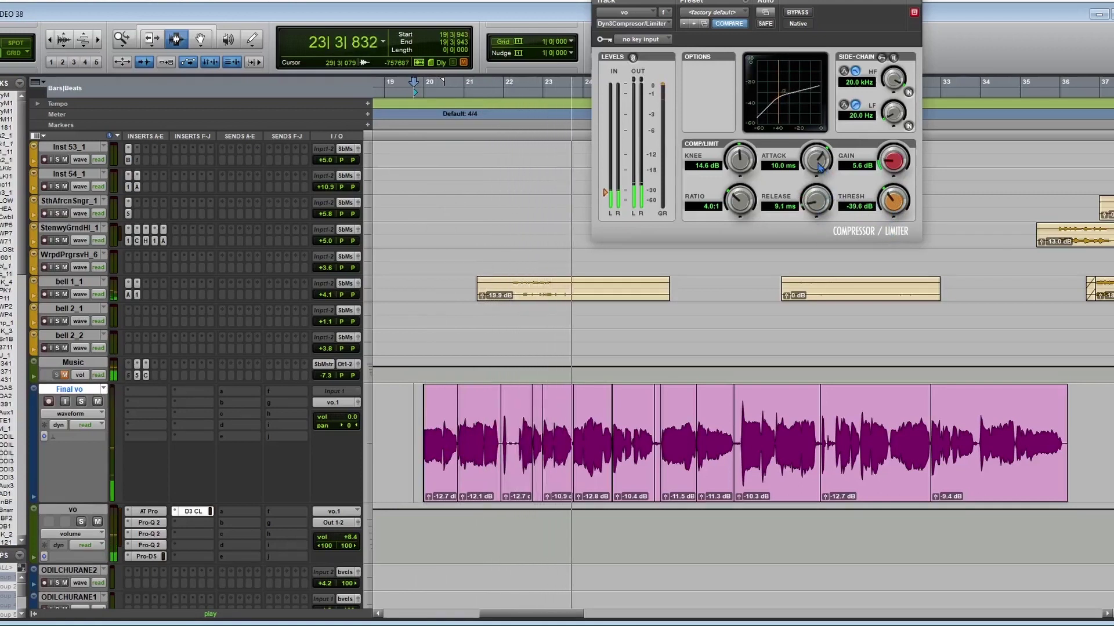
drag(882, 197, 887, 283)
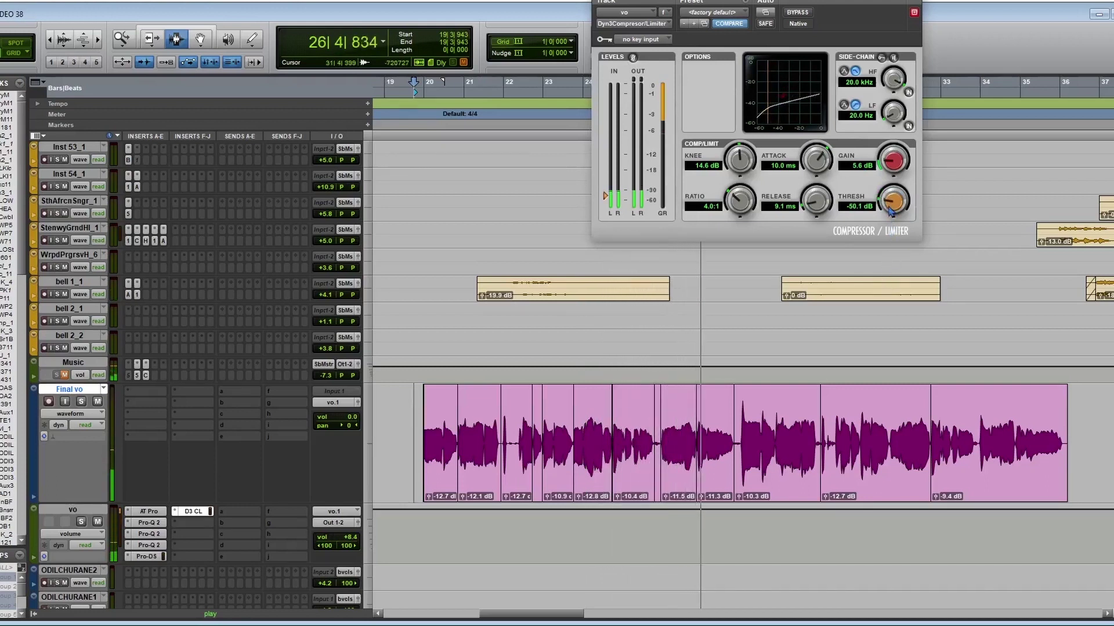
drag(893, 218, 909, 199)
key(space)
key(space)
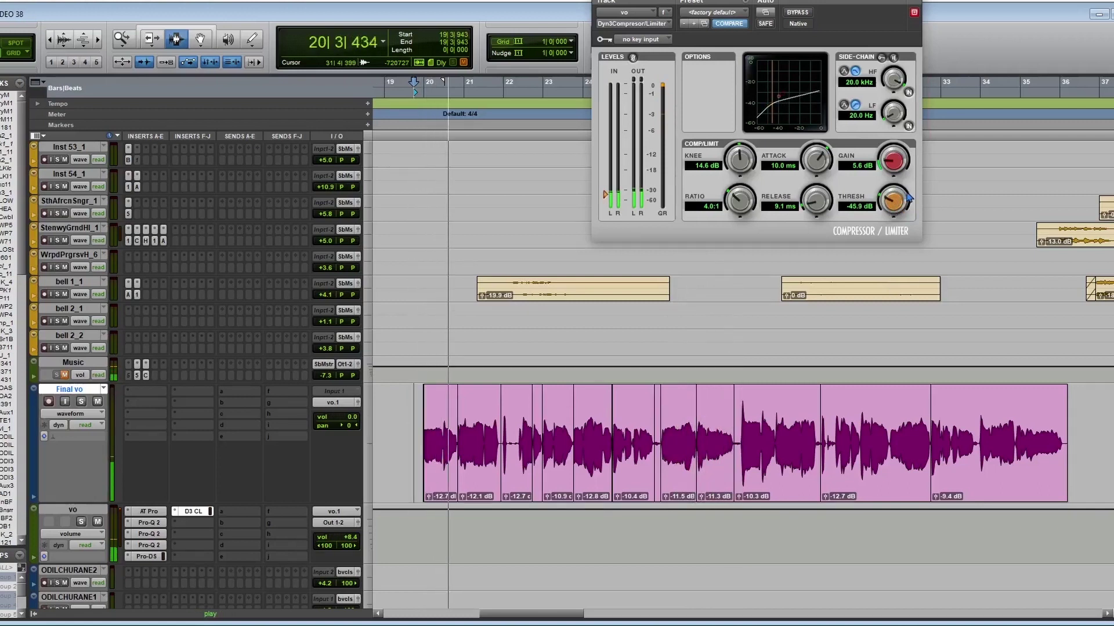
scroll(906, 201, up, 3)
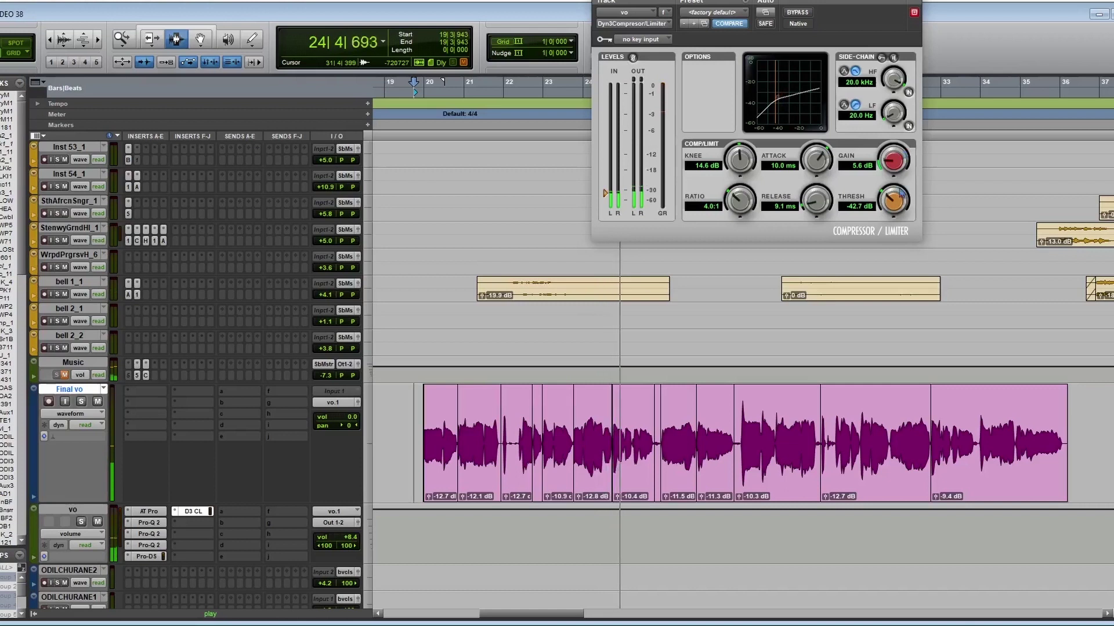
Audition the vocal phrase from 19|3|943 through the compressor and move the plug-in window so its header is accessible
key(space)
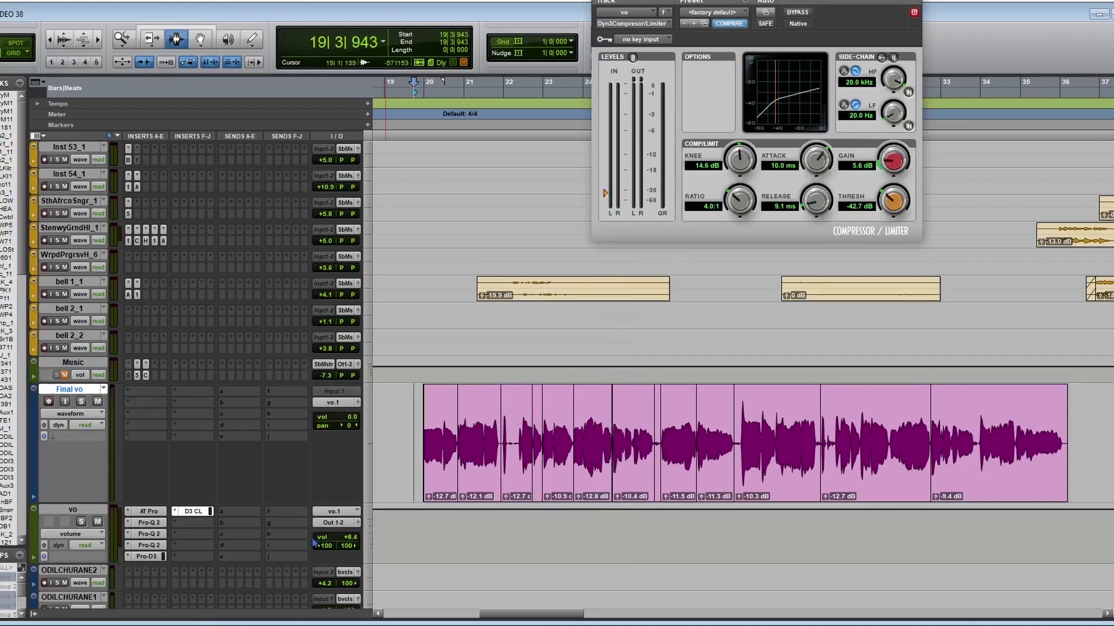
key(space)
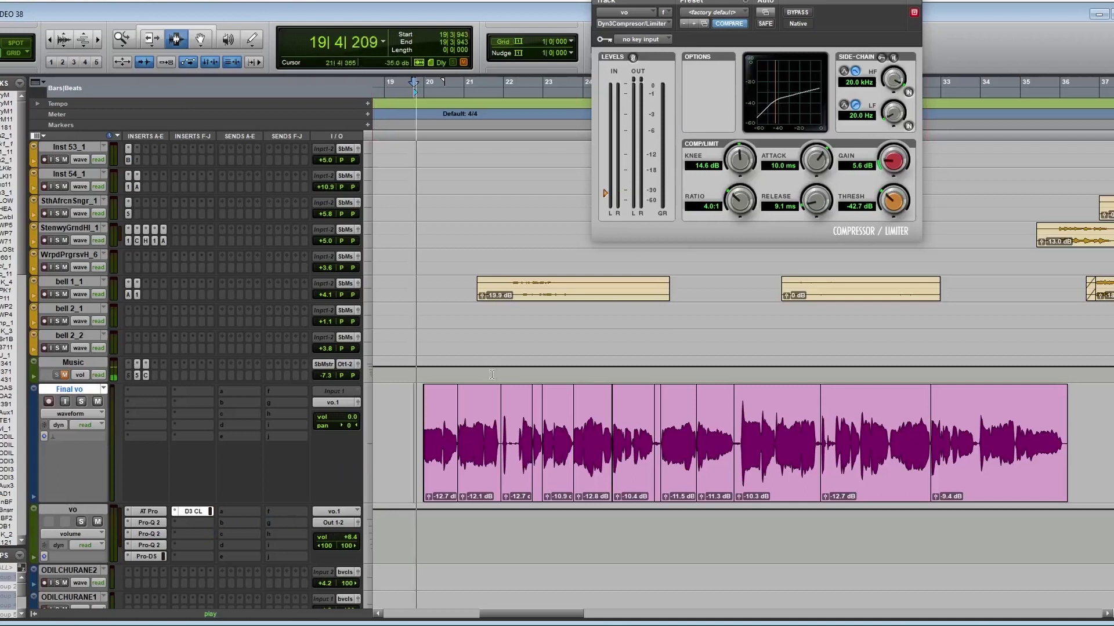
key(space)
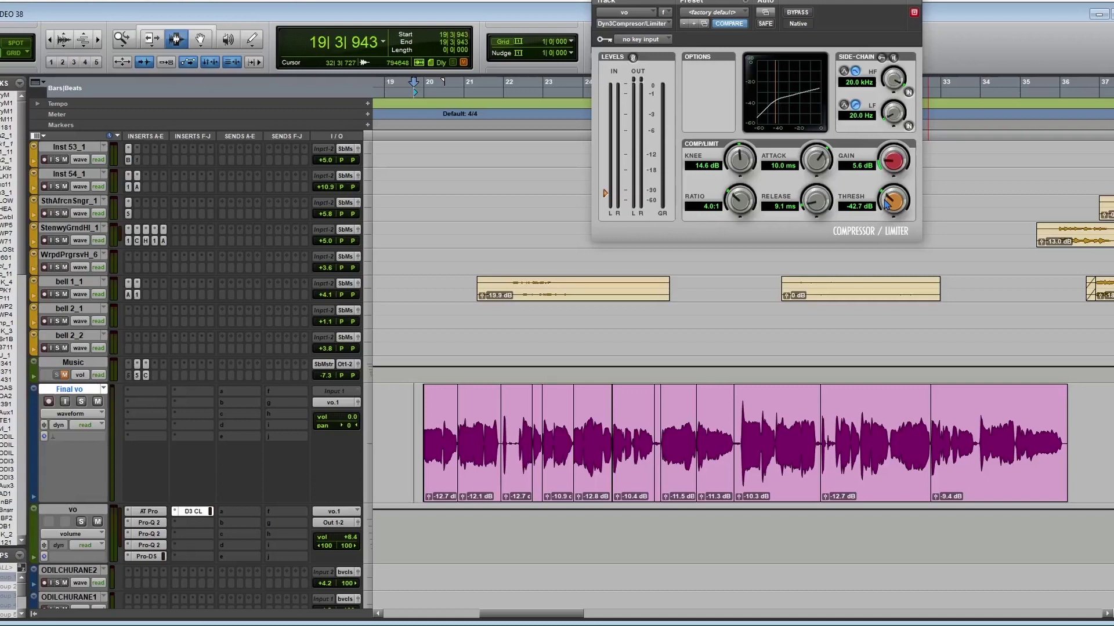
drag(749, 0, 685, 10)
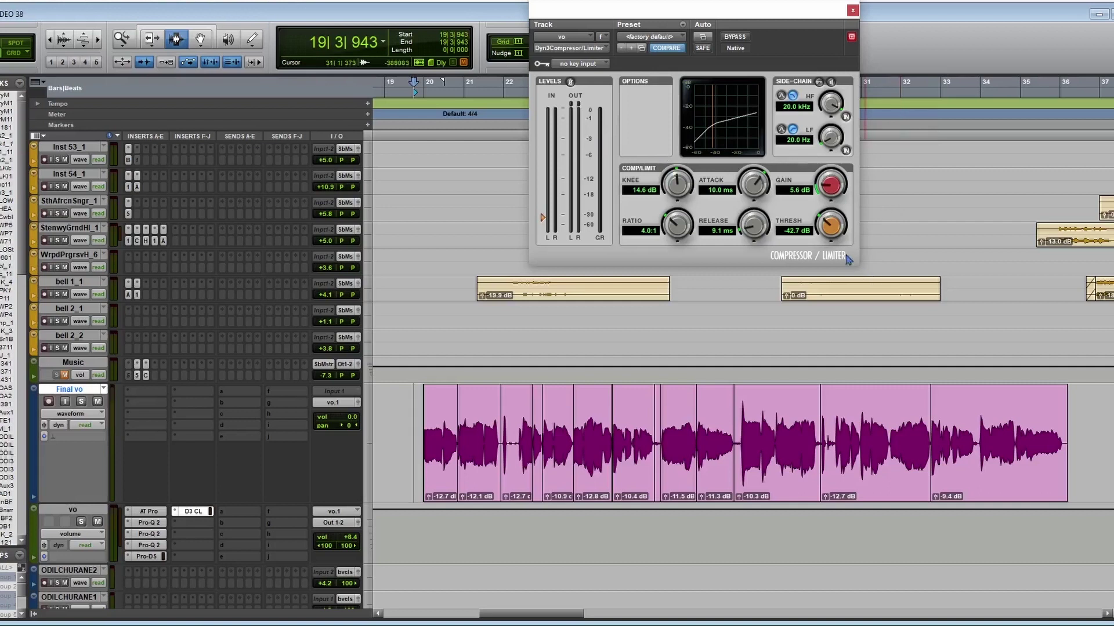
Audition the vocal from 27|4|200 and 22|4|632, set the compressor's threshold to -45.9 dB, and check it from 19|4|770
click(734, 405)
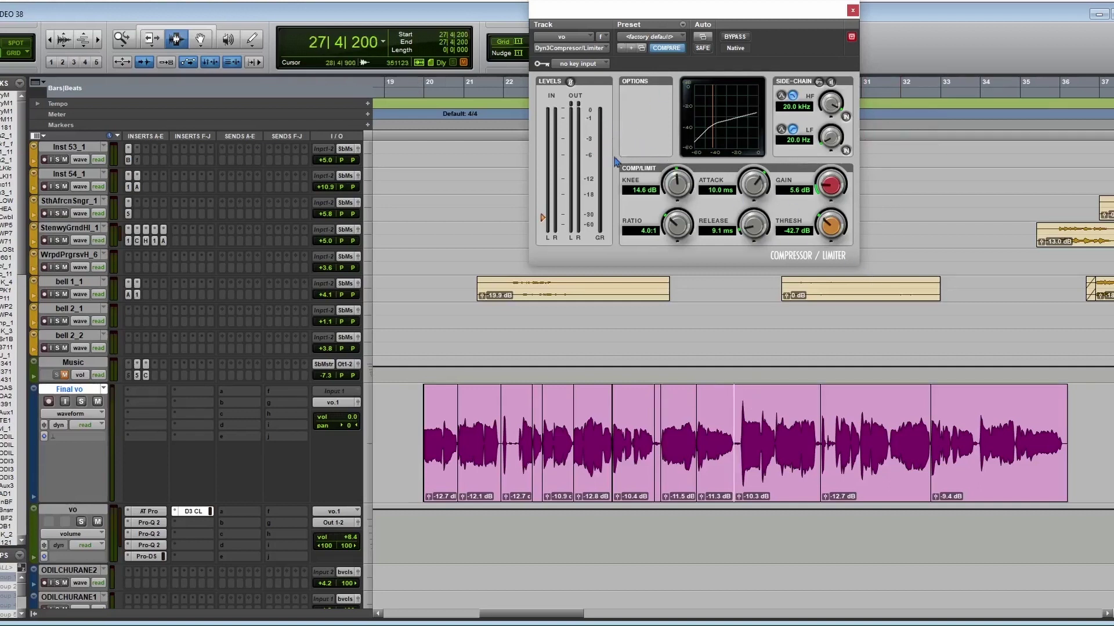
key(space)
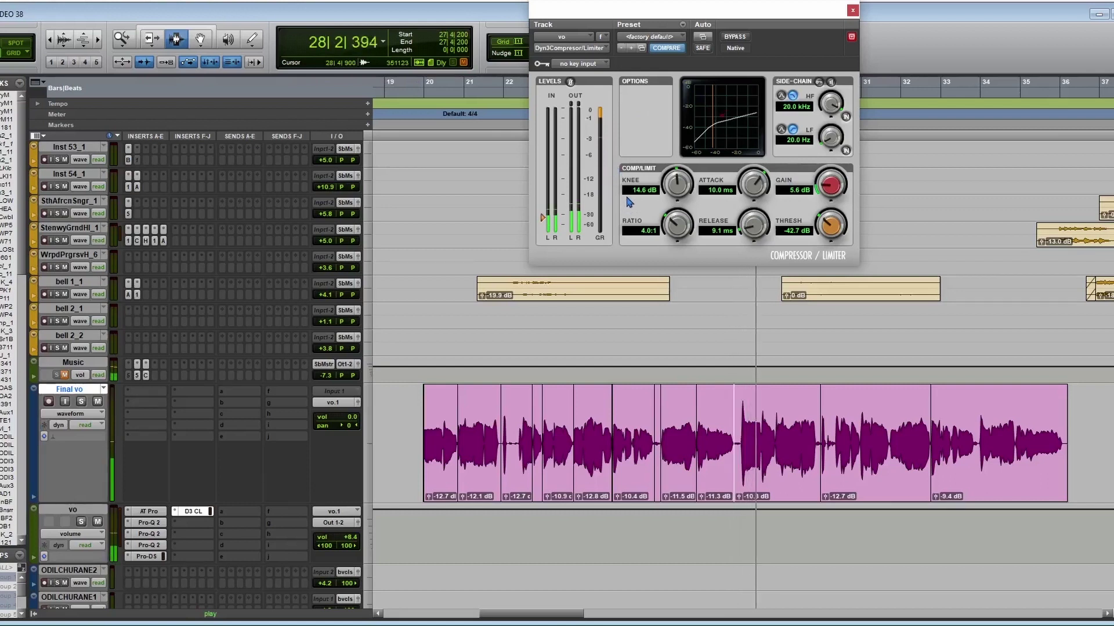
key(space)
click(539, 388)
key(space)
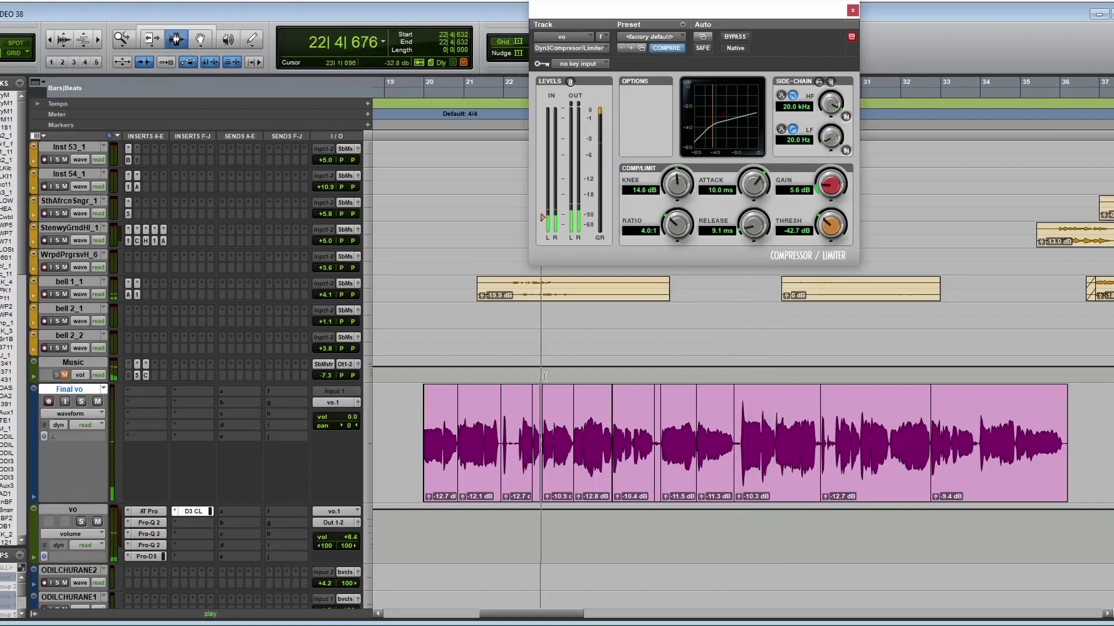
drag(833, 220, 836, 226)
key(space)
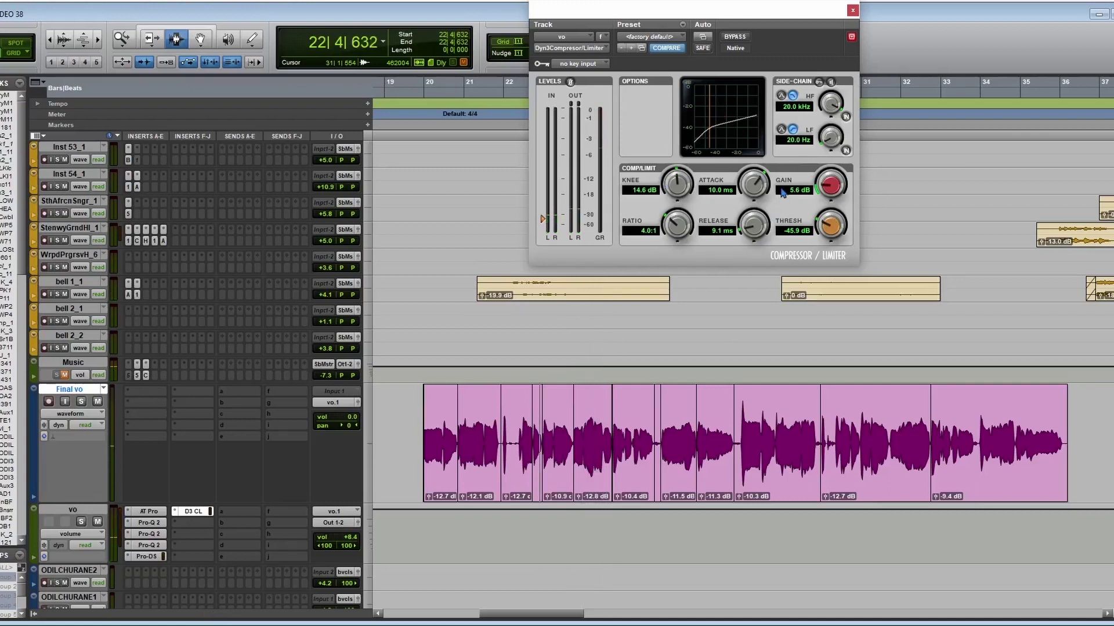
click(424, 411)
key(space)
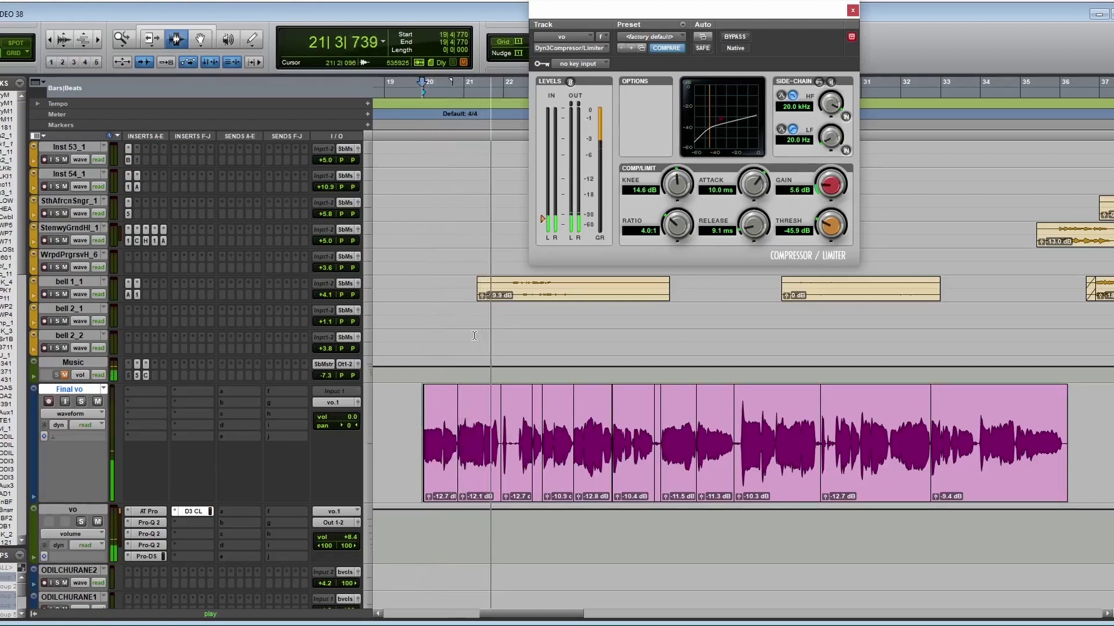
key(space)
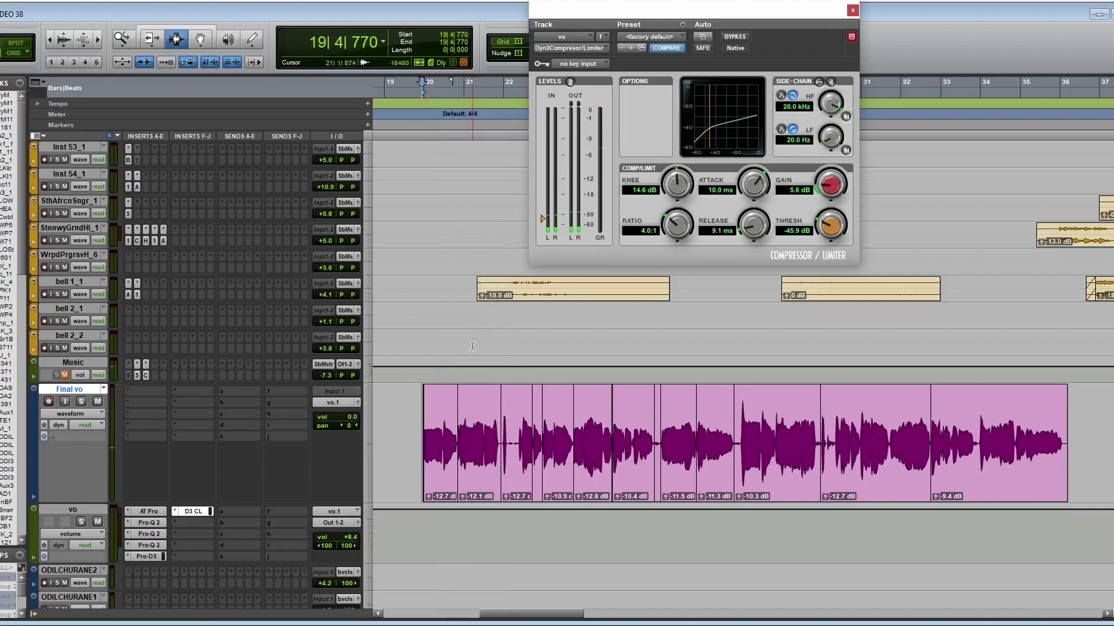
Insert Plugin Alliance's SPL TwinTube (stereo) multichannel plug-in on the vo track, directly after the compressor
scroll(333, 449, down, 2)
click(186, 468)
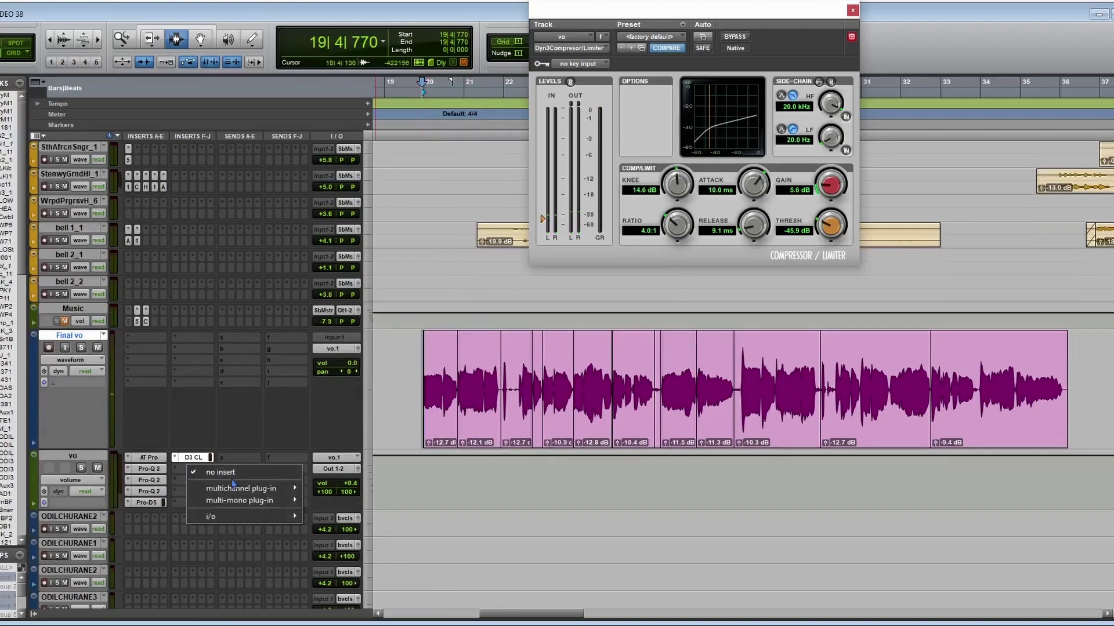
mouse_move(243, 488)
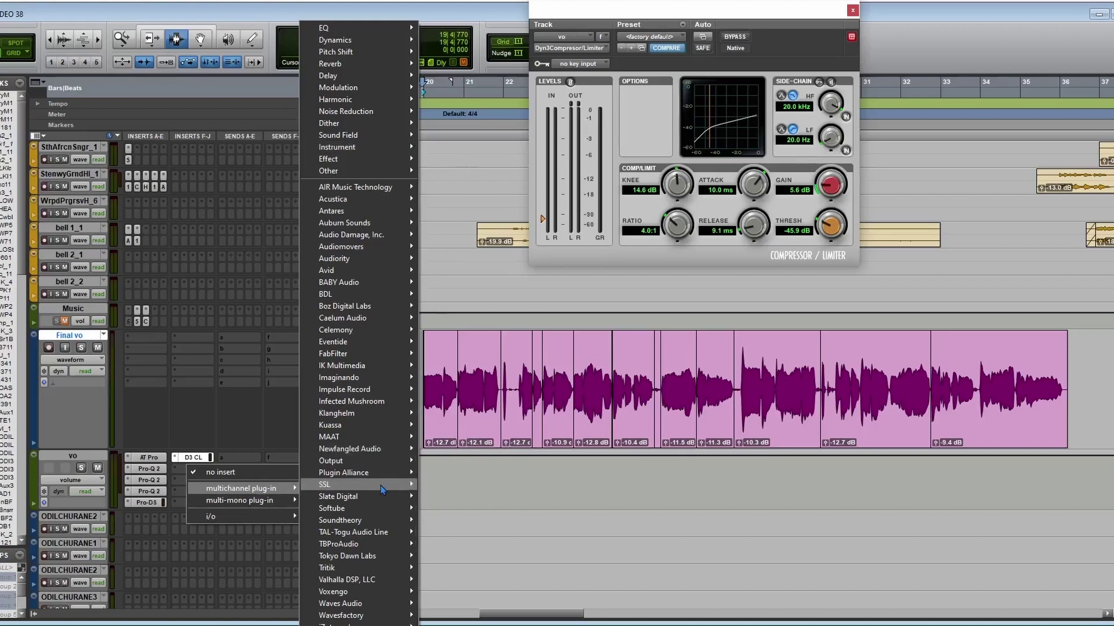
mouse_move(380, 475)
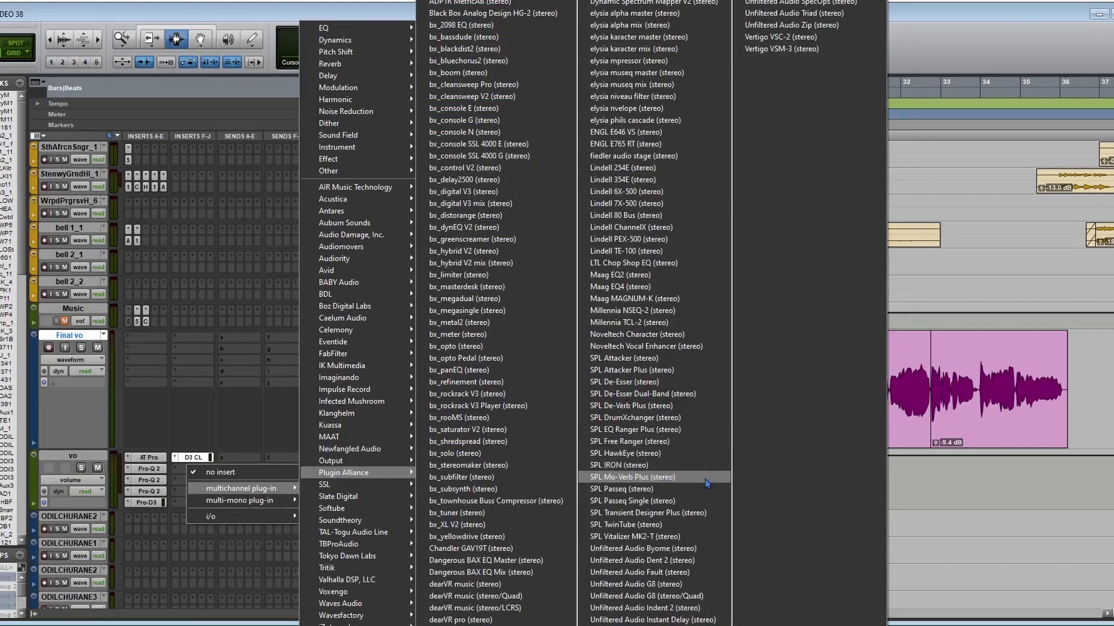
click(710, 525)
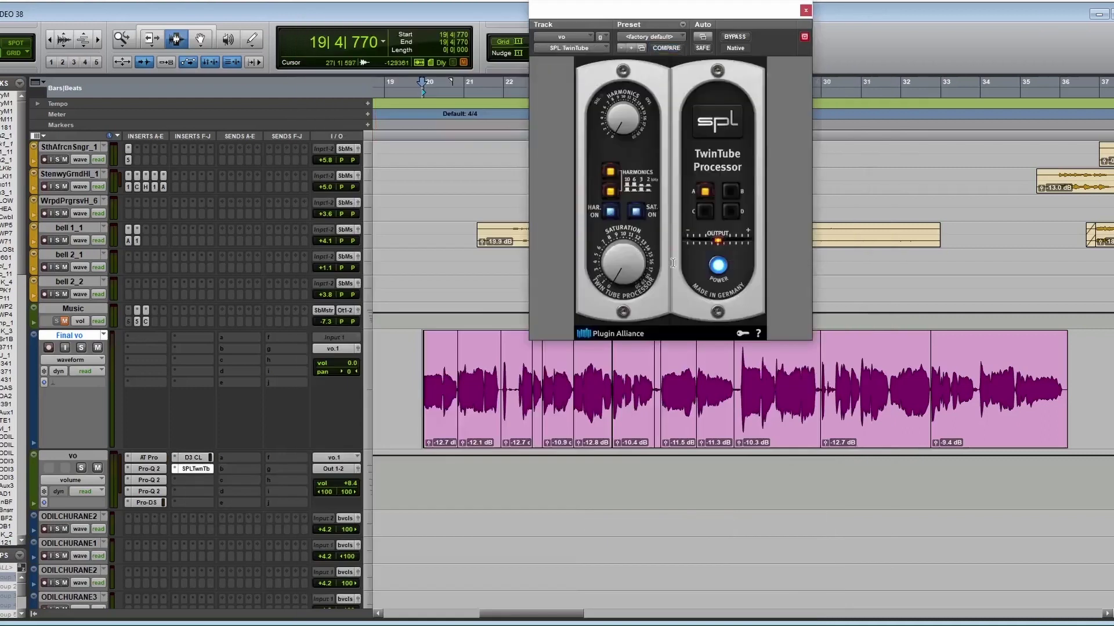
Play the phrase and raise the TwinTube's saturation to about a third of its range
drag(636, 267, 635, 226)
key(space)
drag(621, 262, 621, 242)
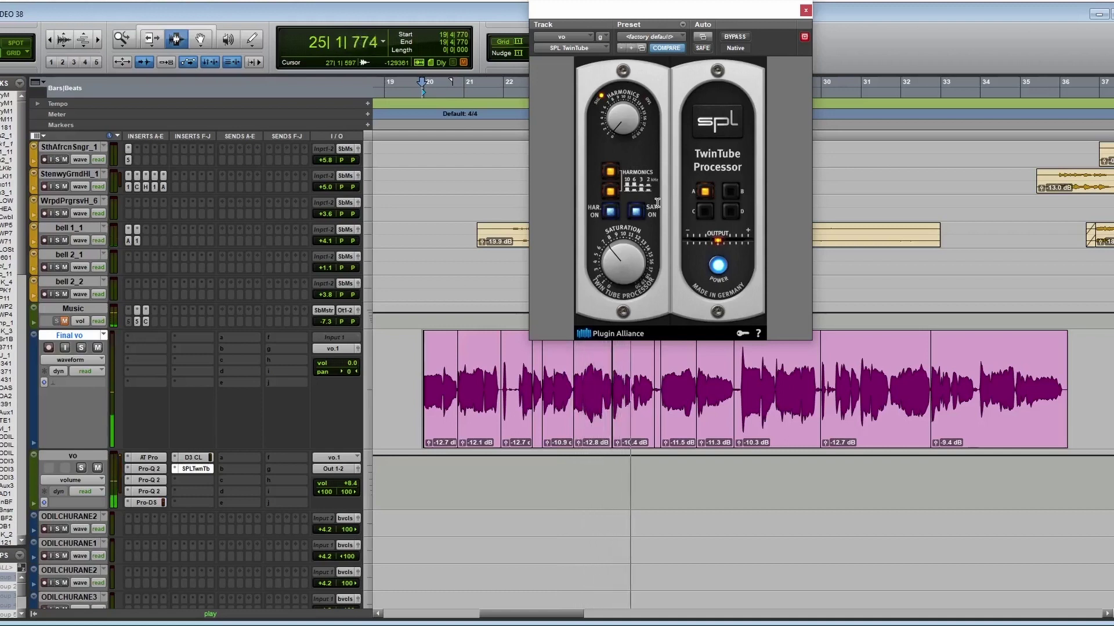
Unmute the Music track and play the vocal together with the music from 19|4|649
key(space)
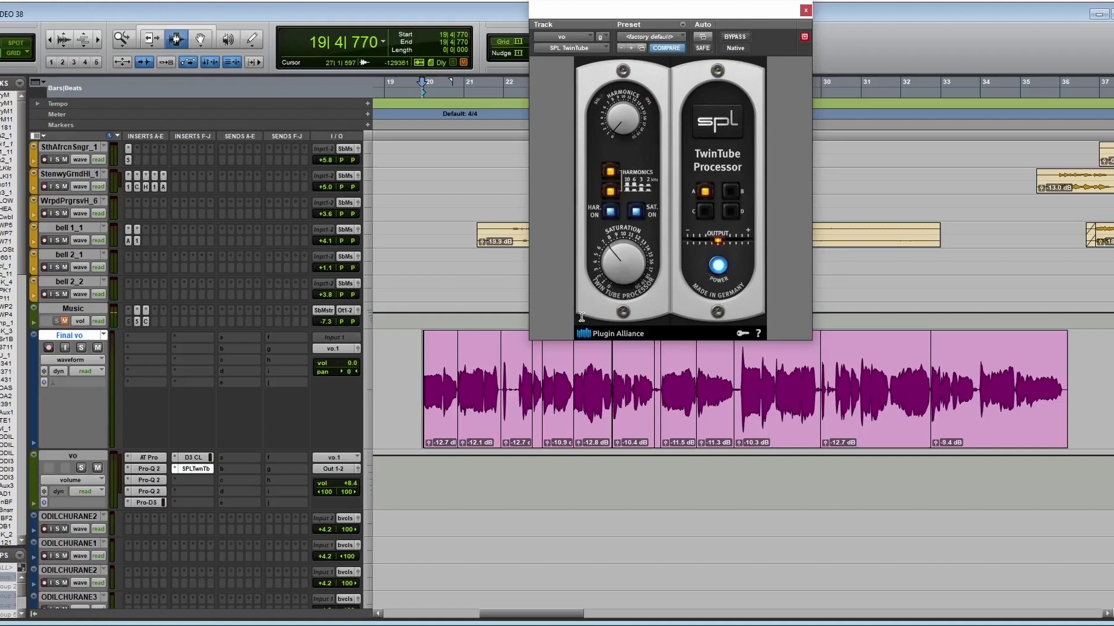
scroll(461, 401, down, 4)
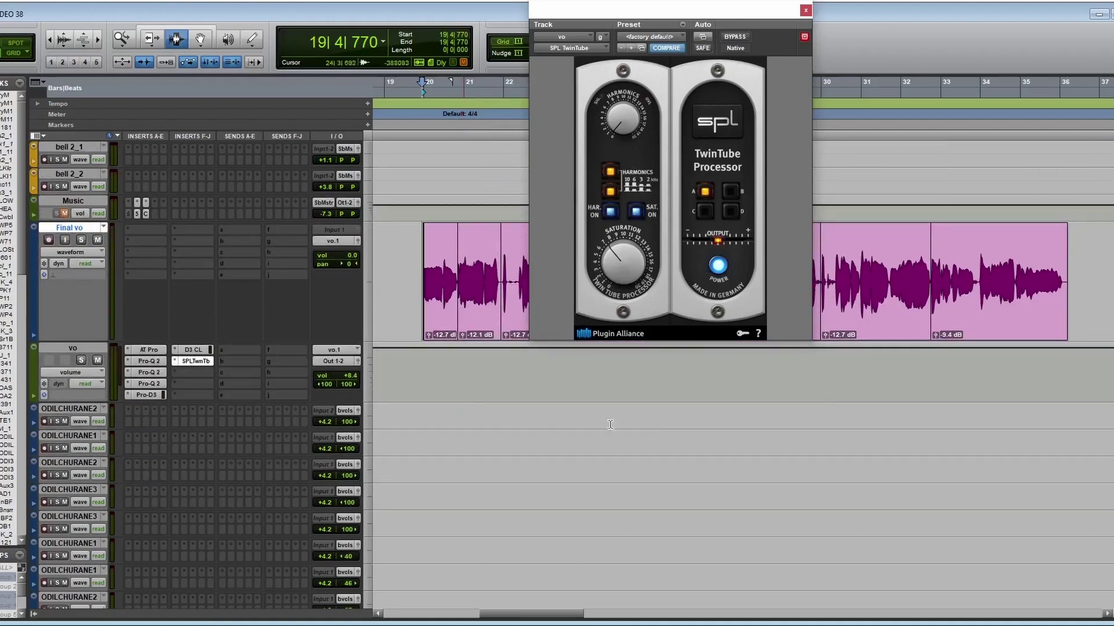
scroll(654, 381, down, 1)
click(420, 255)
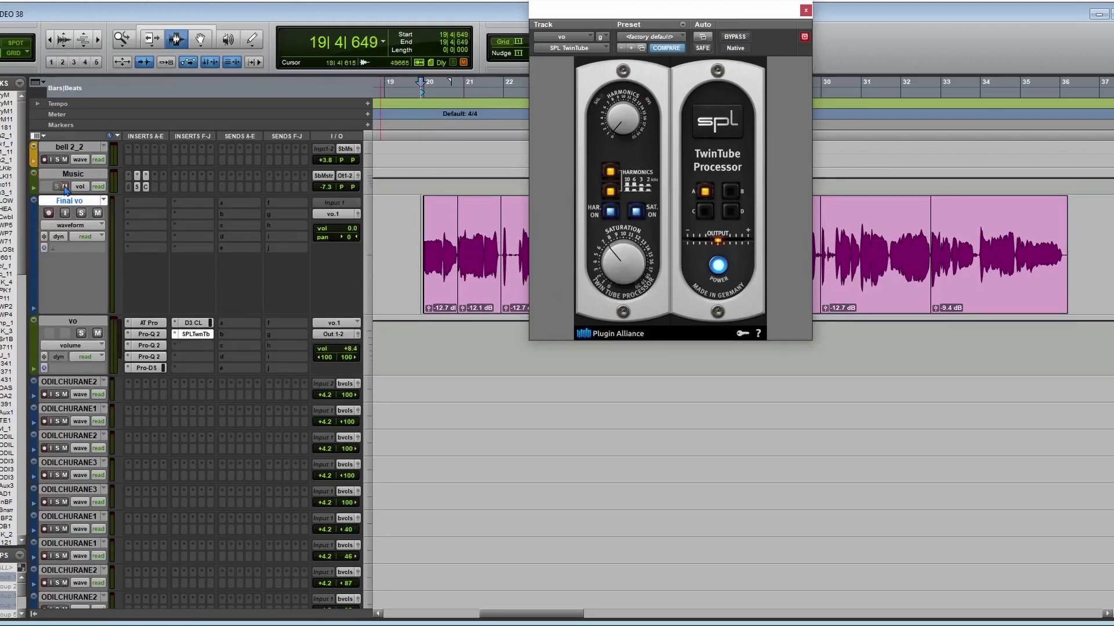
key(space)
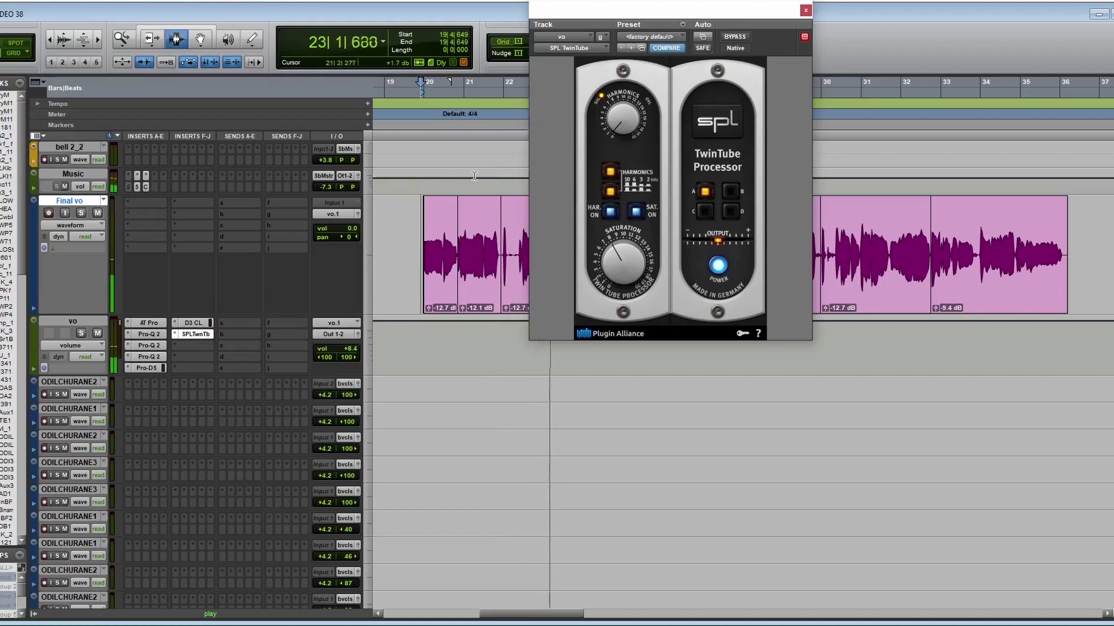
Try the Music track's volume at +1.2 dB, reset it to 0.0 dB while replaying the mix, and move the TwinTube window aside
drag(328, 190, 330, 186)
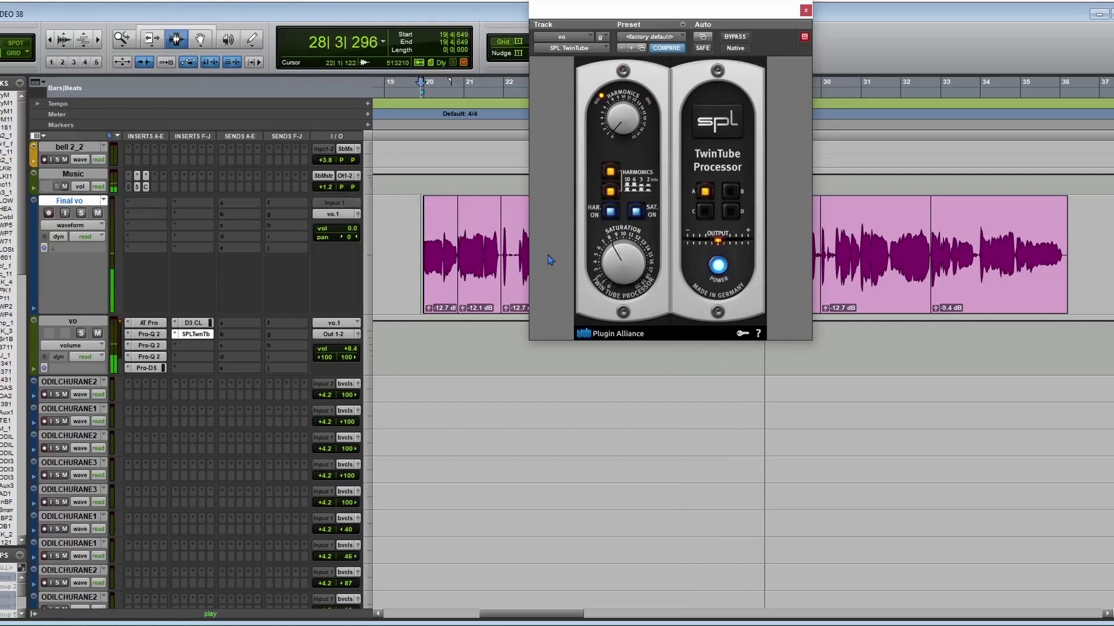
key(space)
key(space)
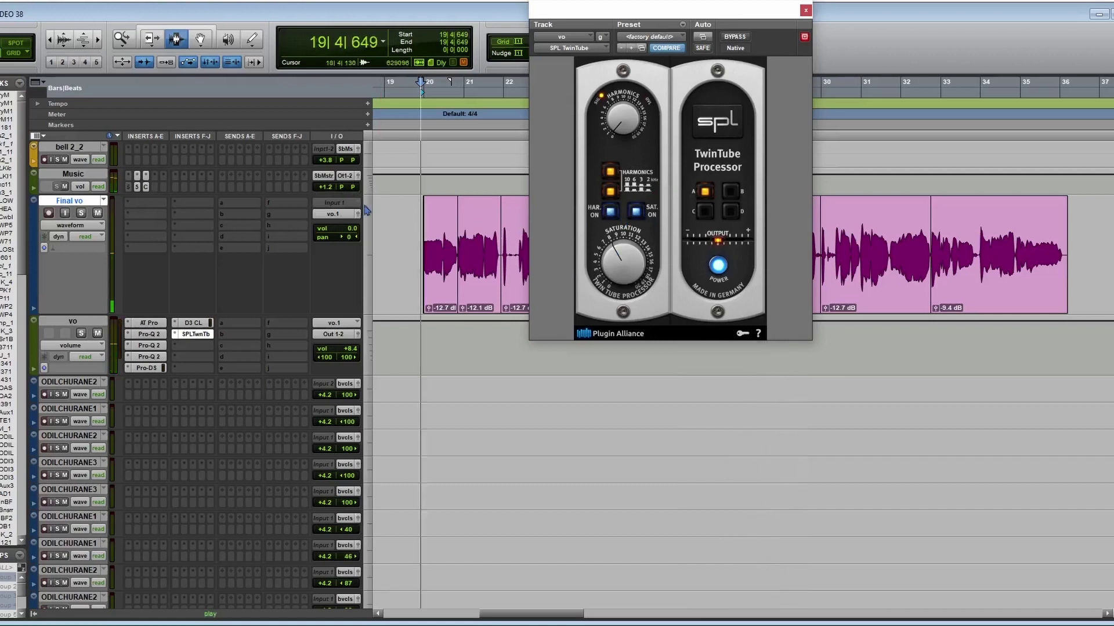
alt+click(325, 189)
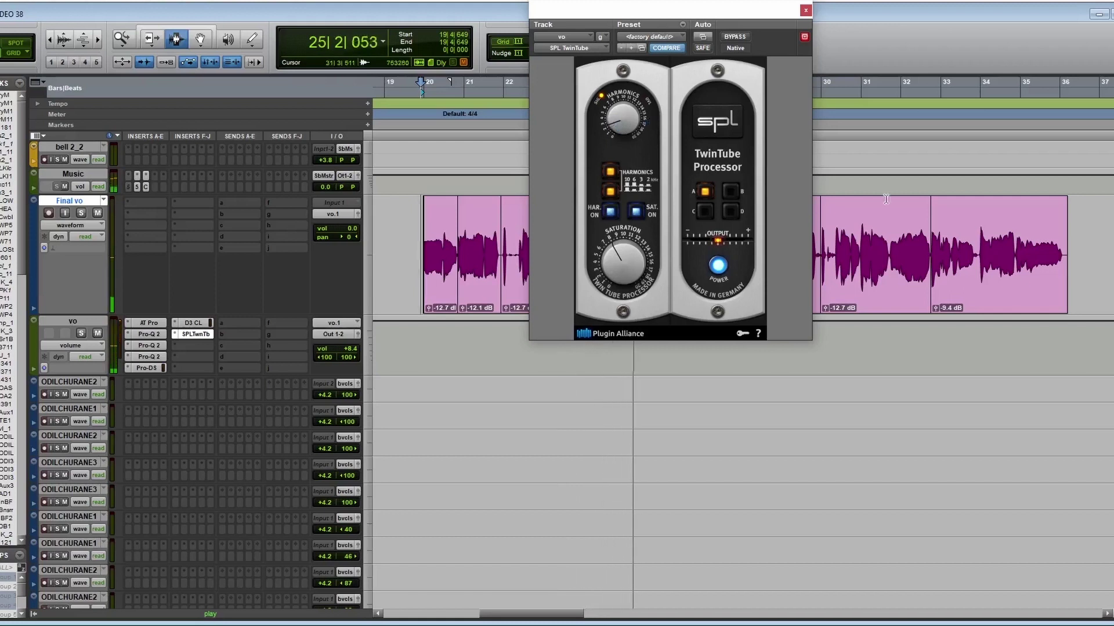
key(space)
drag(790, 8, 1019, 116)
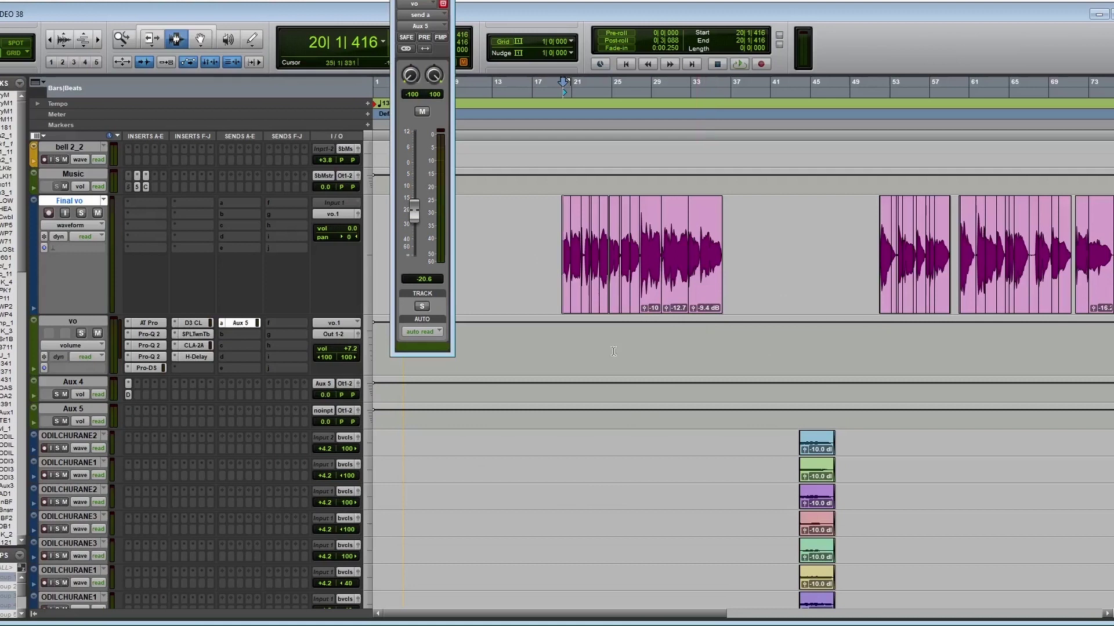
Open the CLA-2A compressor on the vo track and audition the vocal through it with the H-Delay insert made inactive
click(197, 334)
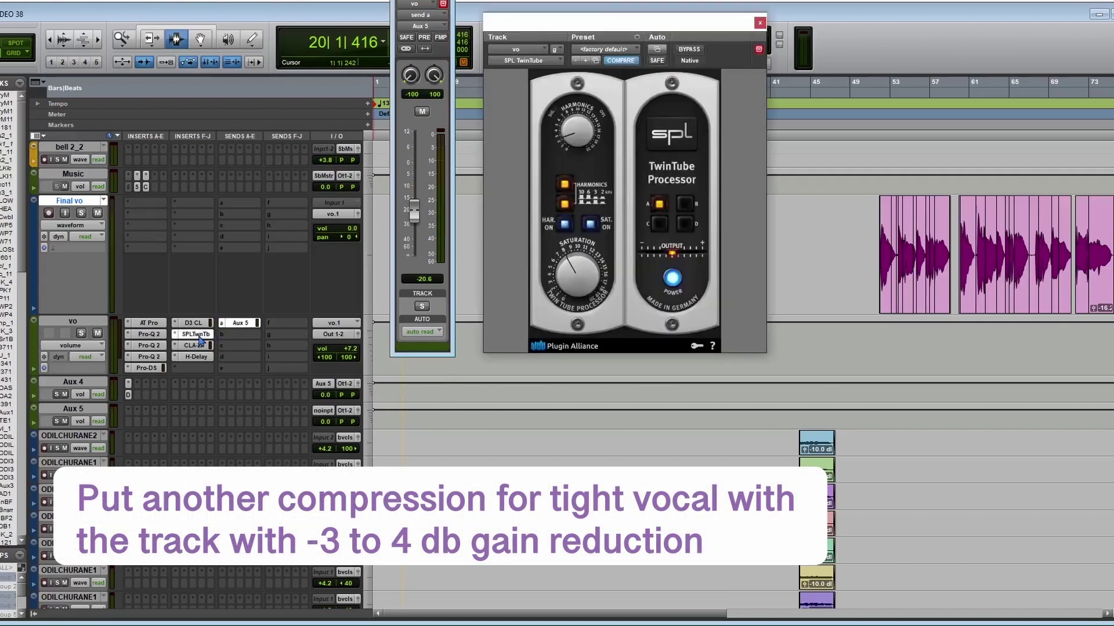
click(196, 335)
click(195, 346)
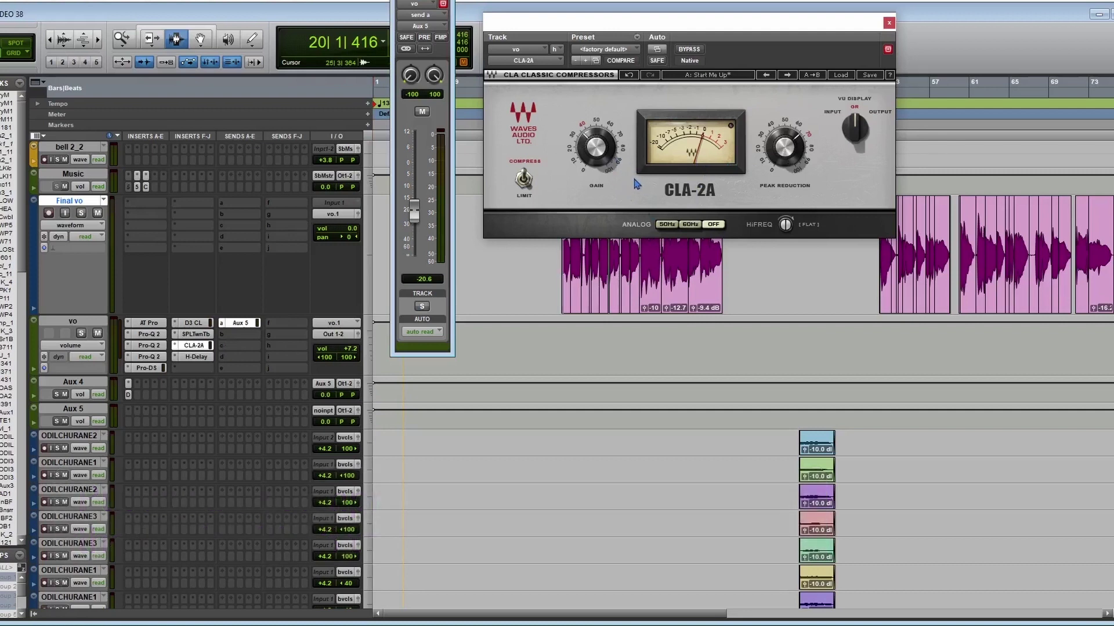
key(space)
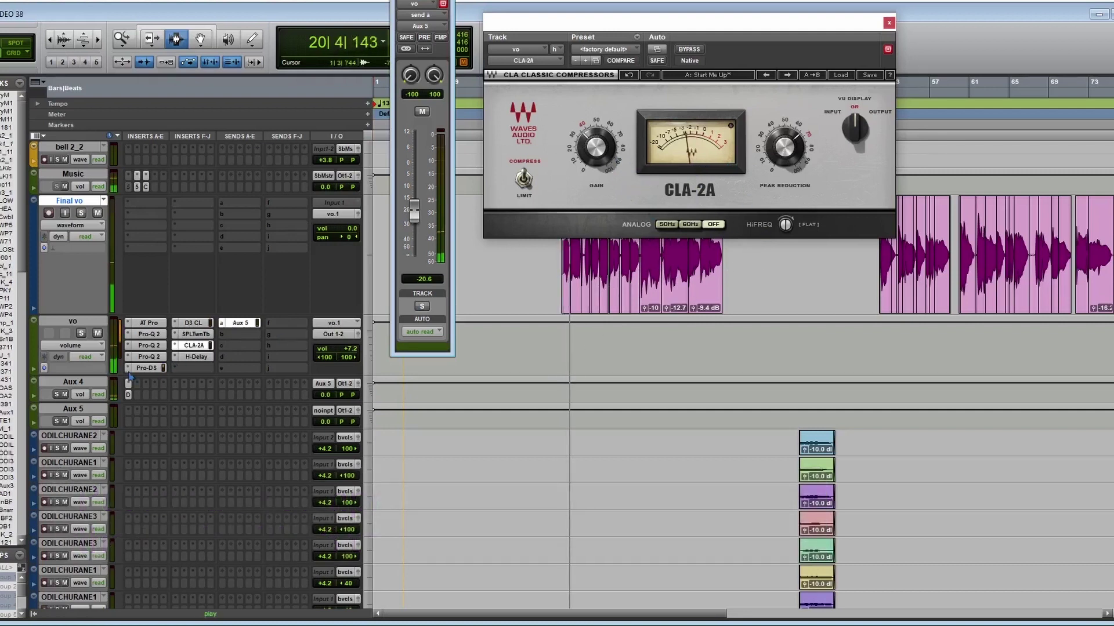
ctrl+super+click(196, 357)
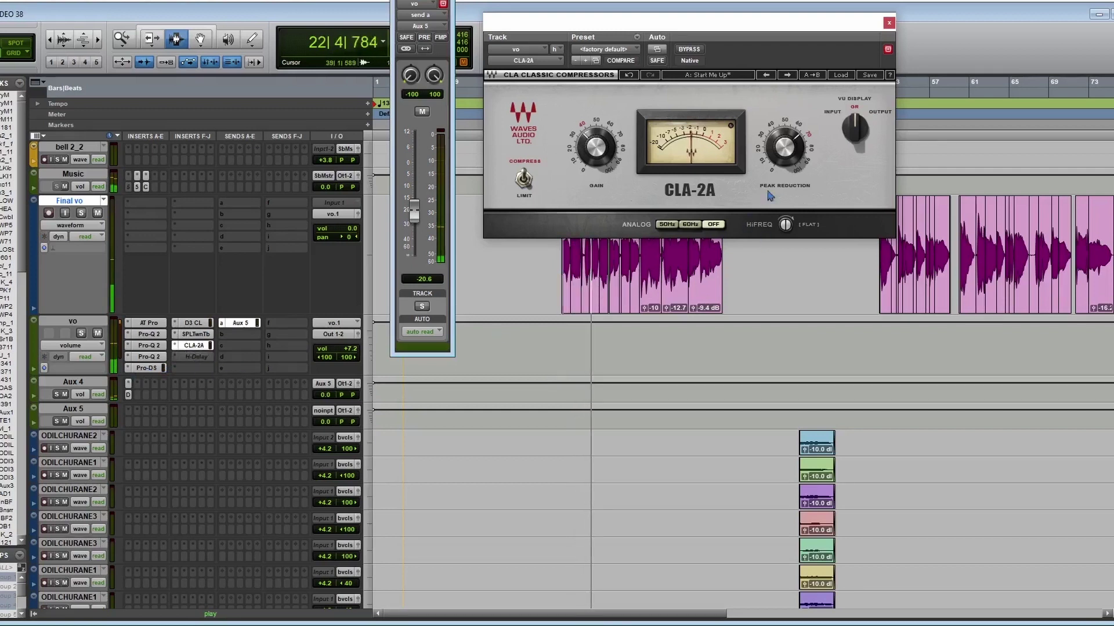
mouse_move(604, 153)
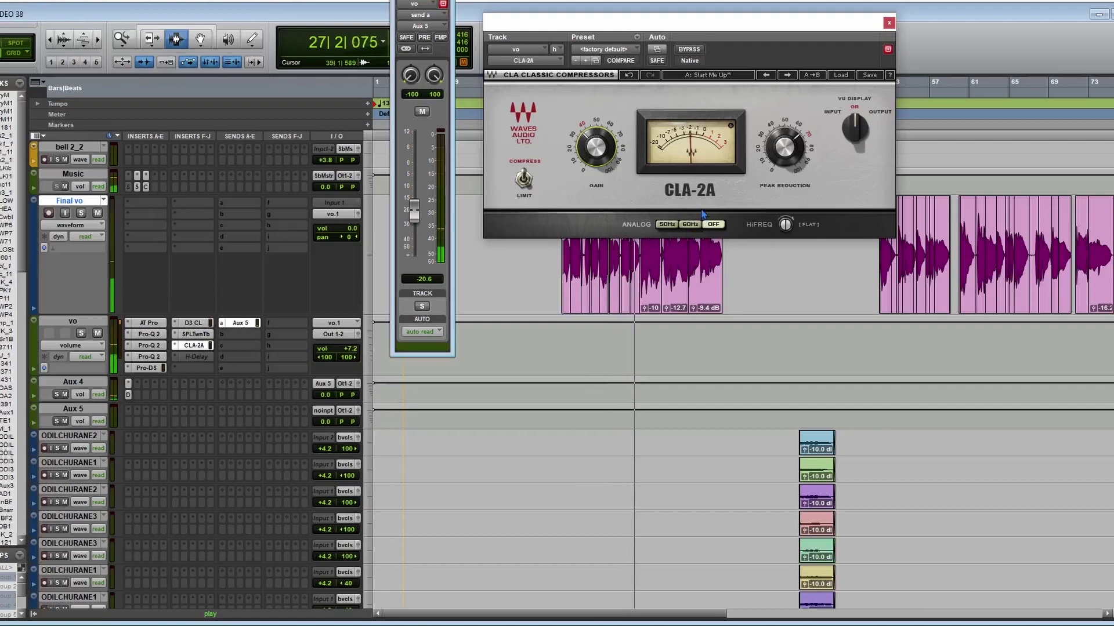
key(space)
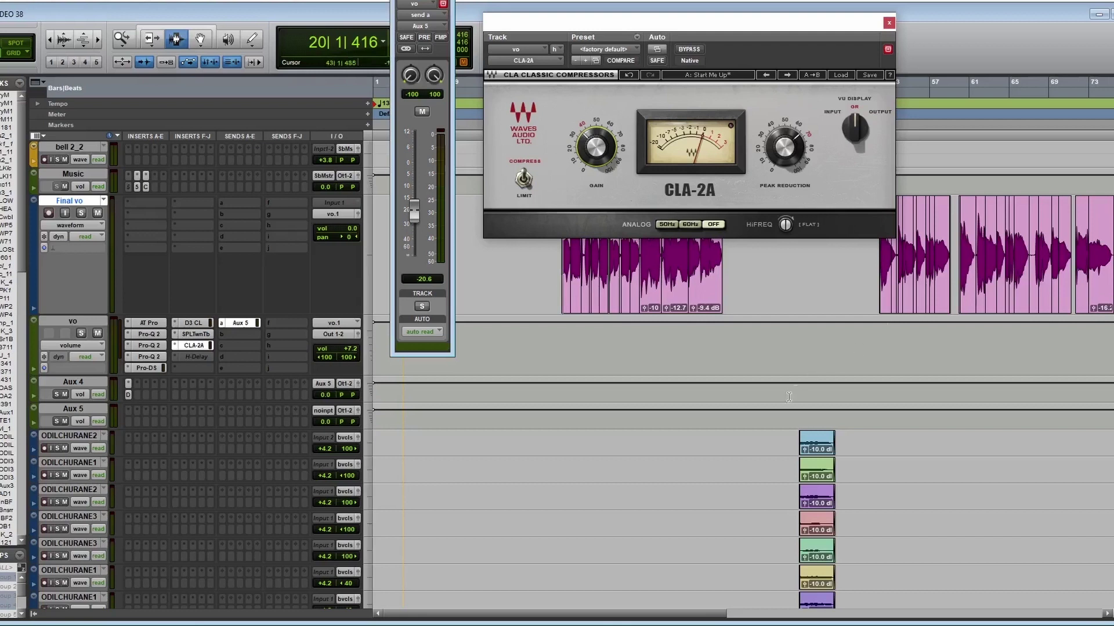
Solo the backing vocal tracks below the Verb Chorus aux and play them from 27|4|200
scroll(800, 383, down, 10)
drag(645, 389, 669, 416)
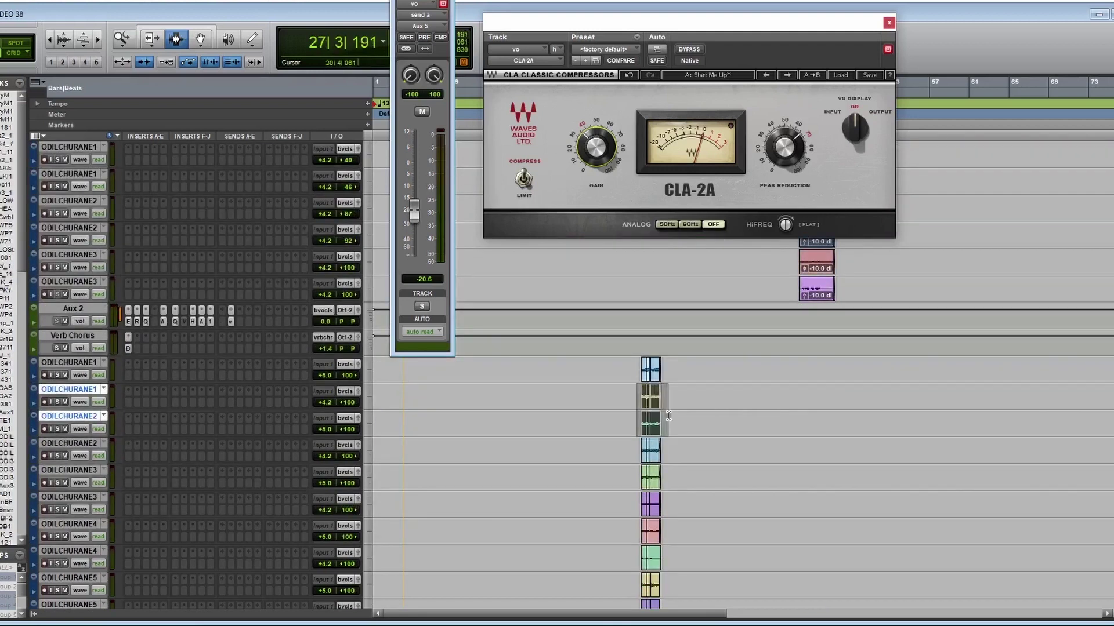
drag(637, 376, 687, 552)
key(shift+s)
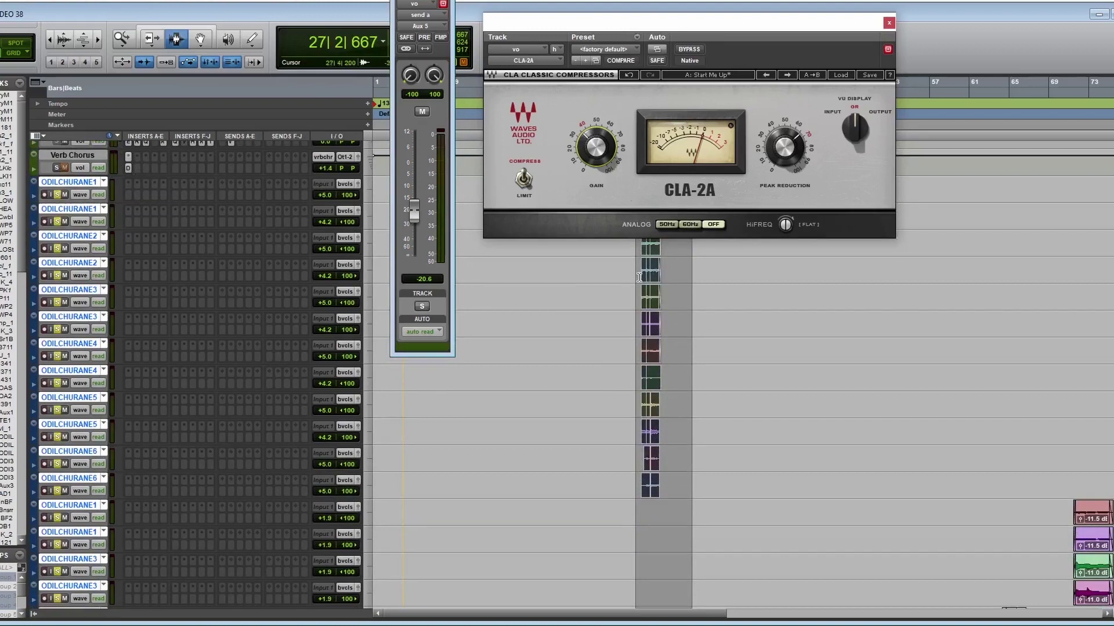
click(639, 277)
key(space)
scroll(320, 240, up, 3)
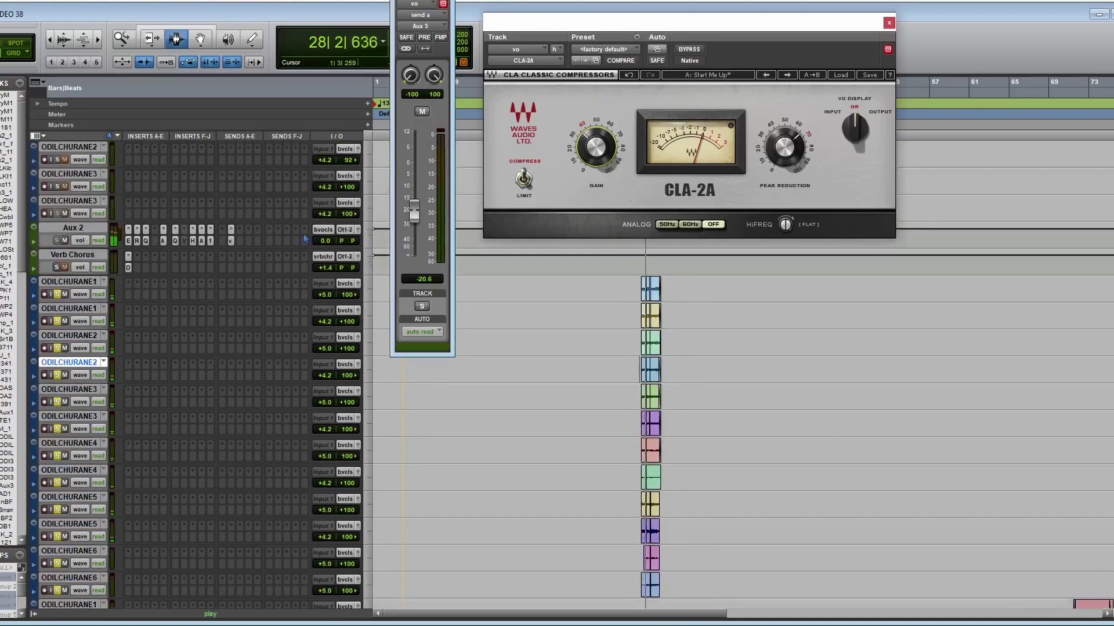
Open the S1 Imager on Aux 2, compare it with bypass, and set its width to 2.12
click(210, 240)
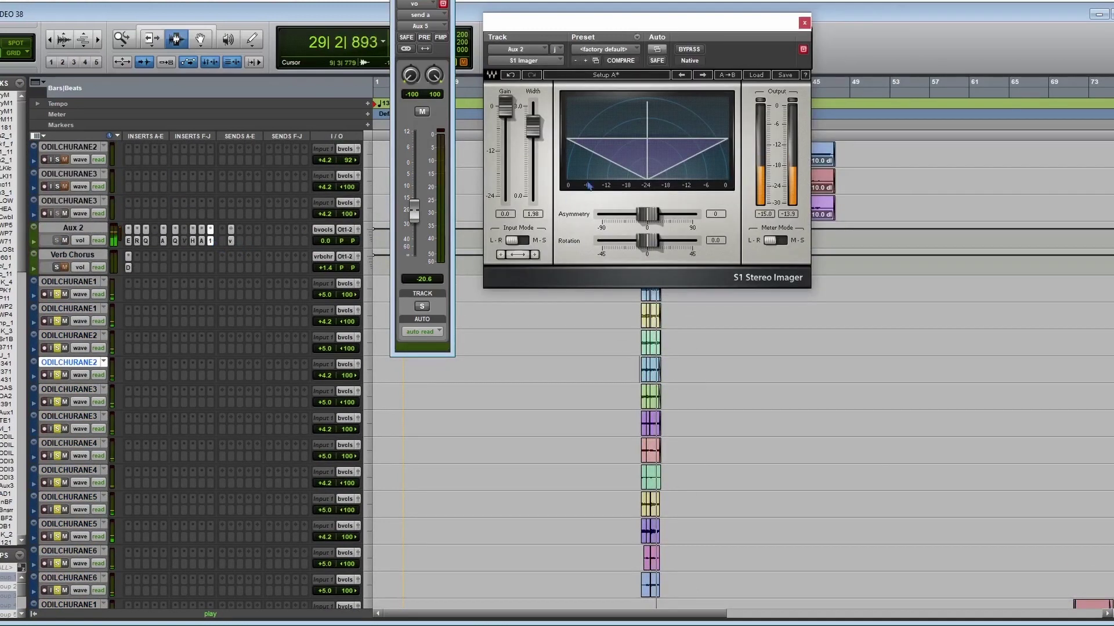
click(689, 50)
click(690, 50)
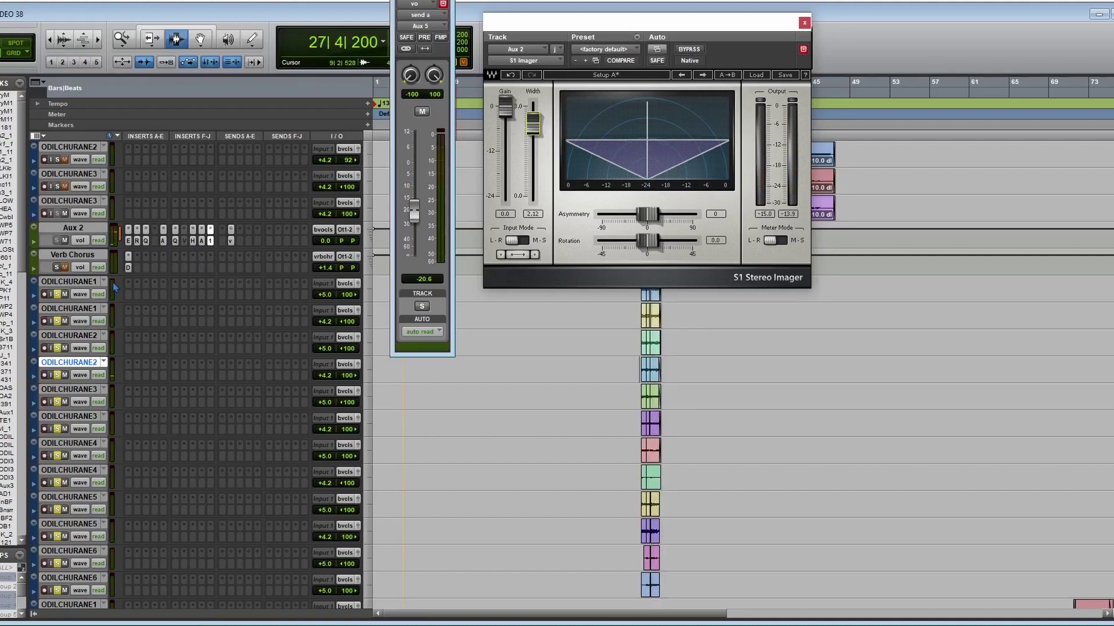
Unsolo the backing vocal tracks, close the S1 Imager, and return to the vo and reverb aux tracks
click(57, 295)
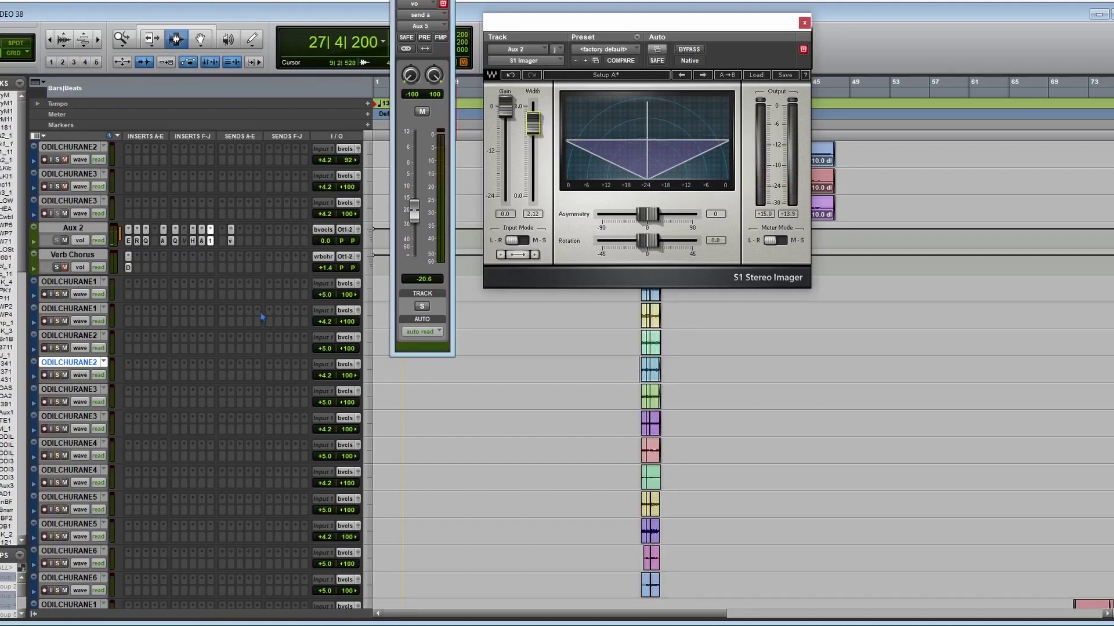
click(807, 23)
scroll(570, 452, up, 10)
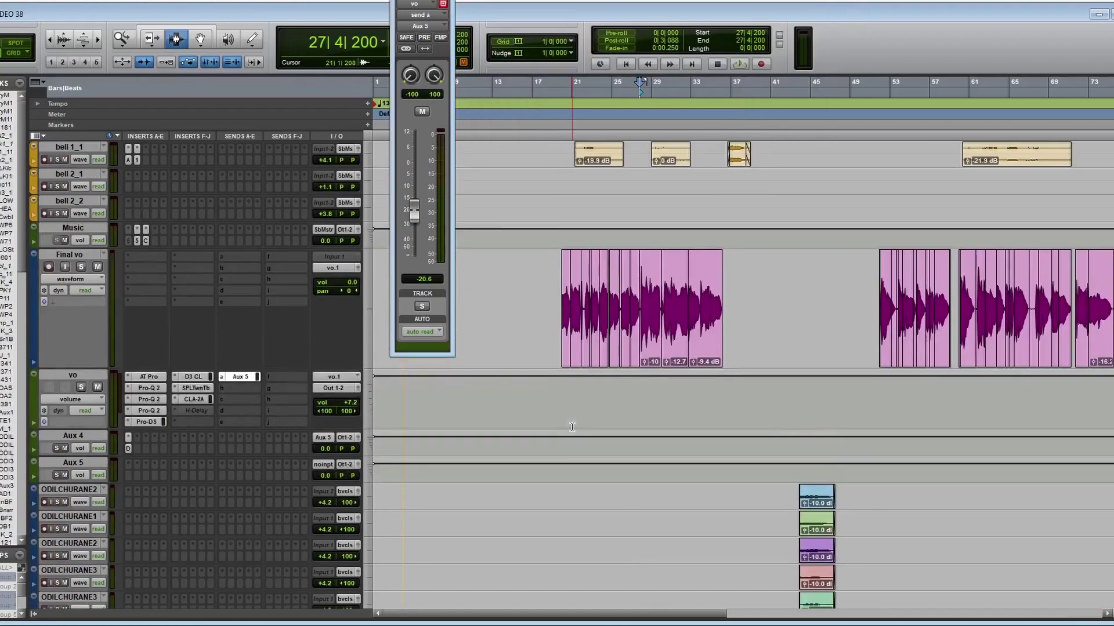
scroll(559, 467, down, 2)
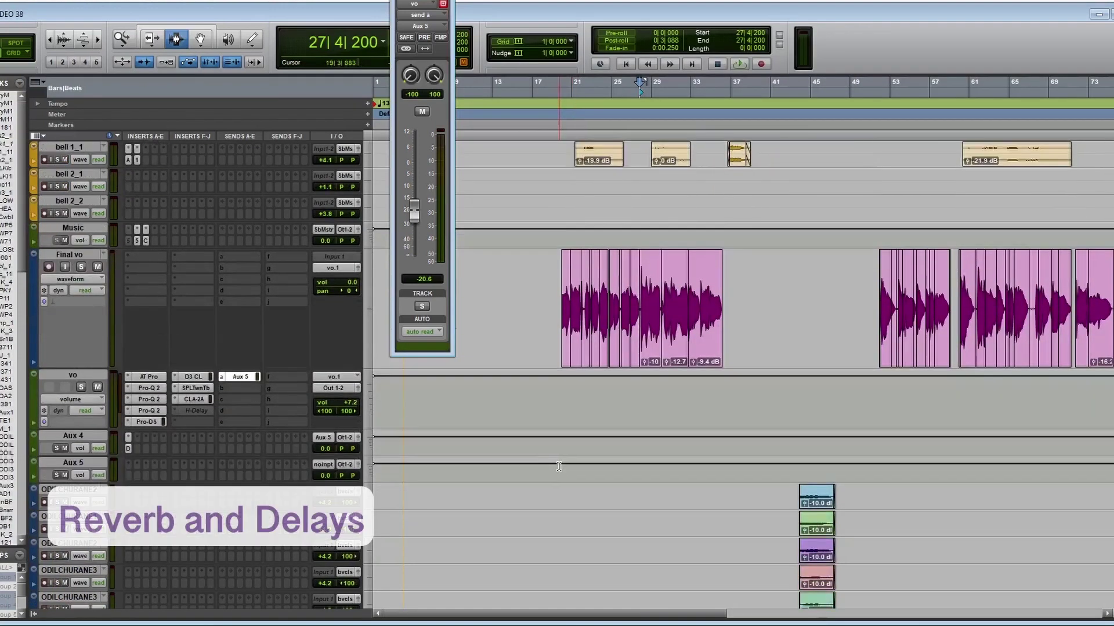
Open the D-Verb on Aux 4 and the H-Delay on vo, and arrange both plug-in windows side by side
click(85, 439)
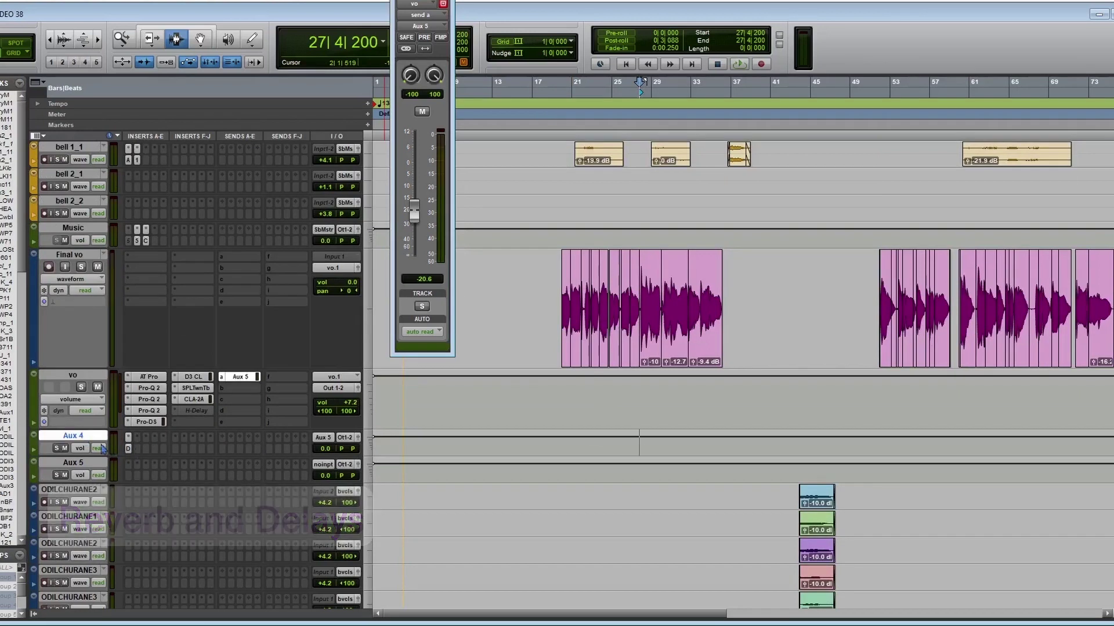
click(128, 449)
click(128, 450)
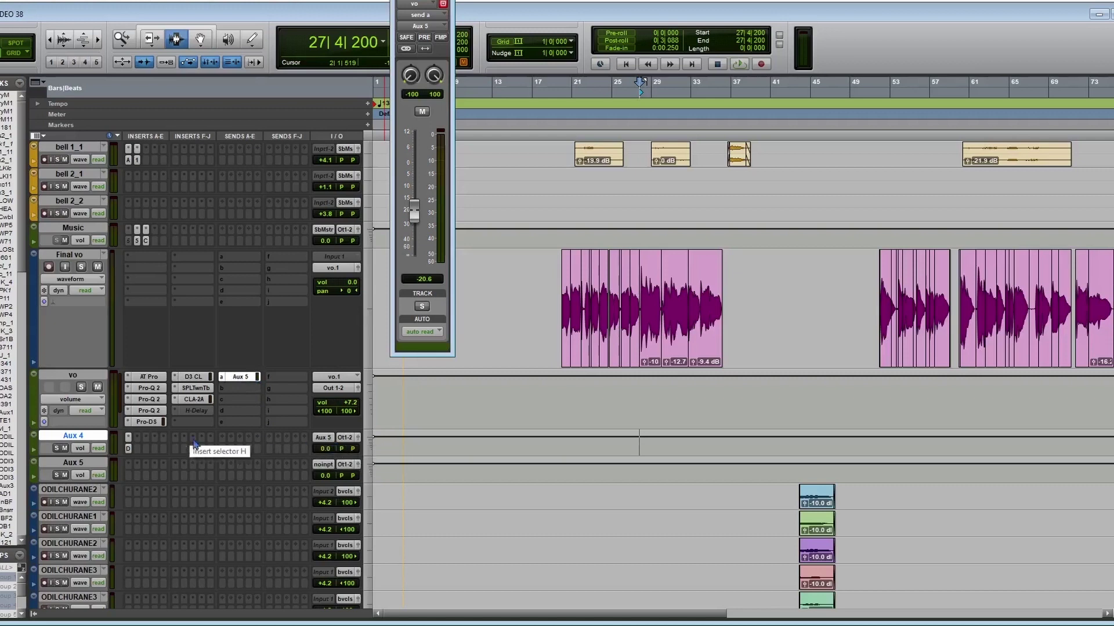
click(128, 451)
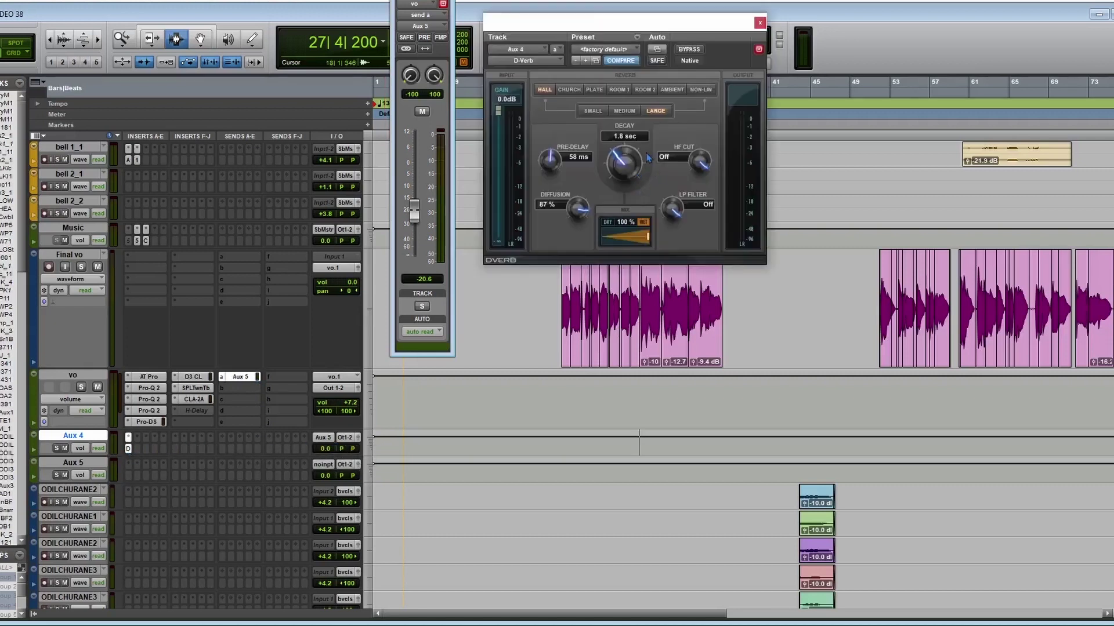
click(204, 411)
drag(668, 31, 809, 113)
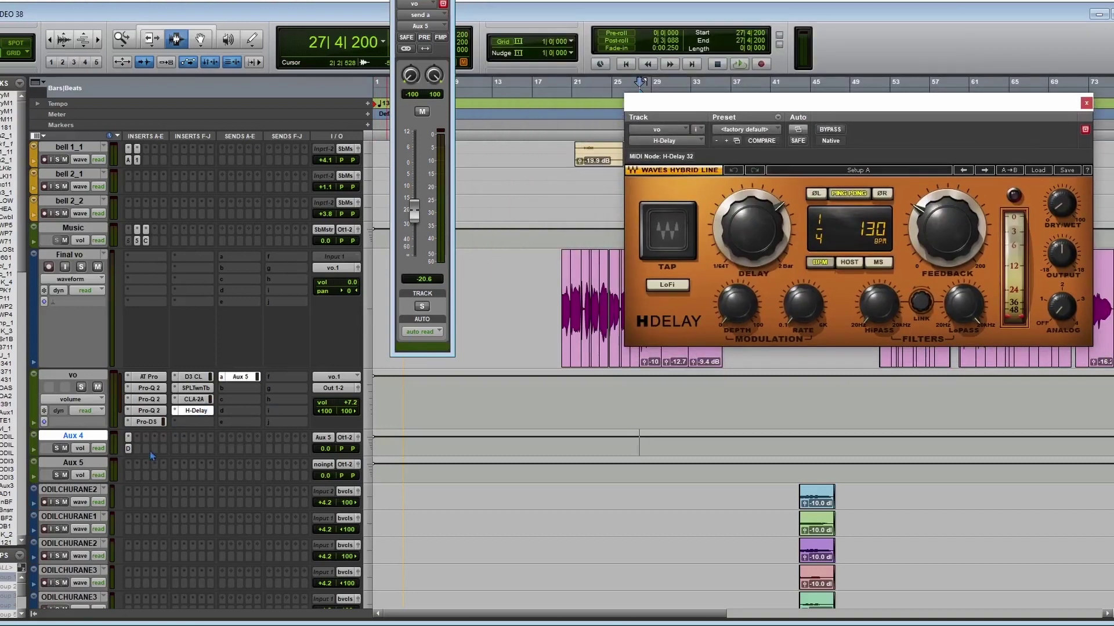
click(128, 449)
drag(182, 4, 464, 190)
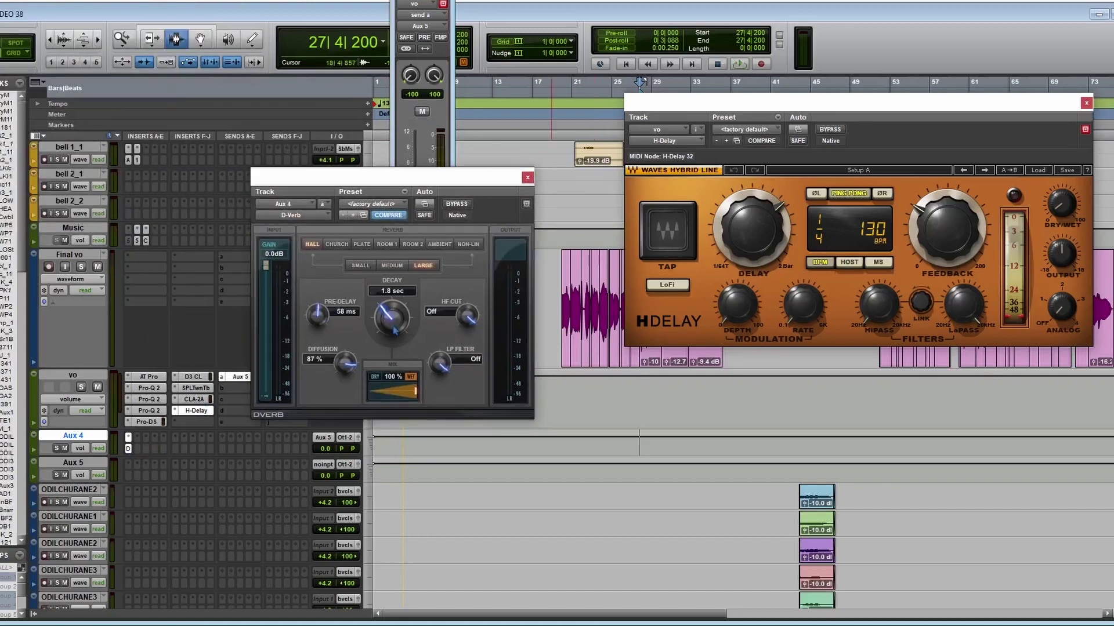
Set the H-Delay time to 1 bar, display it in milliseconds, and set the D-Verb decay to 1.8 sec
drag(752, 229, 752, 200)
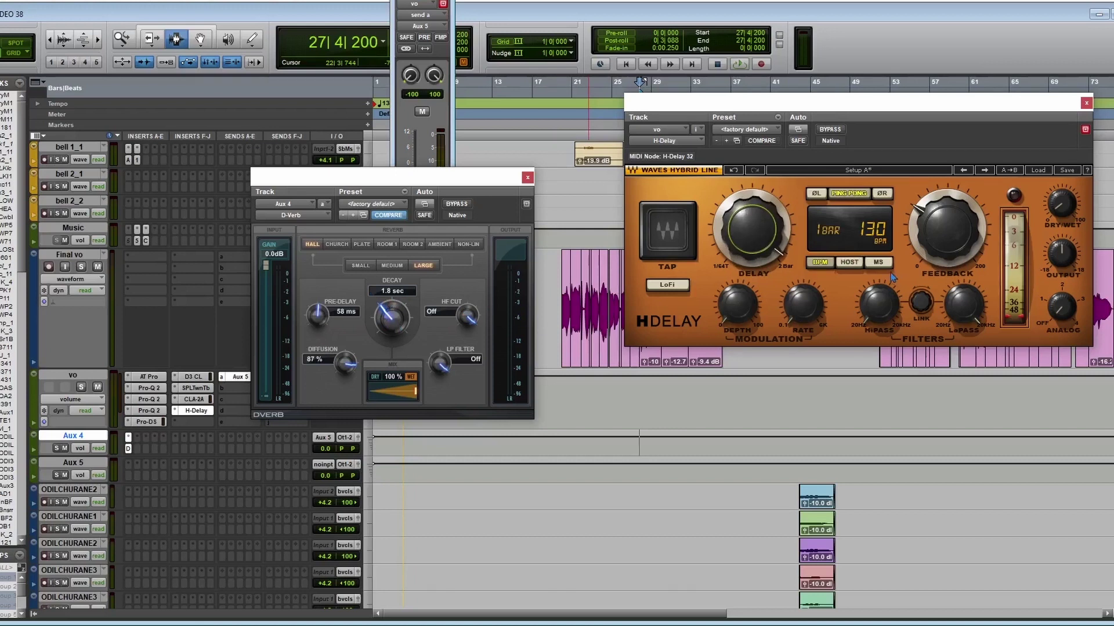
click(878, 262)
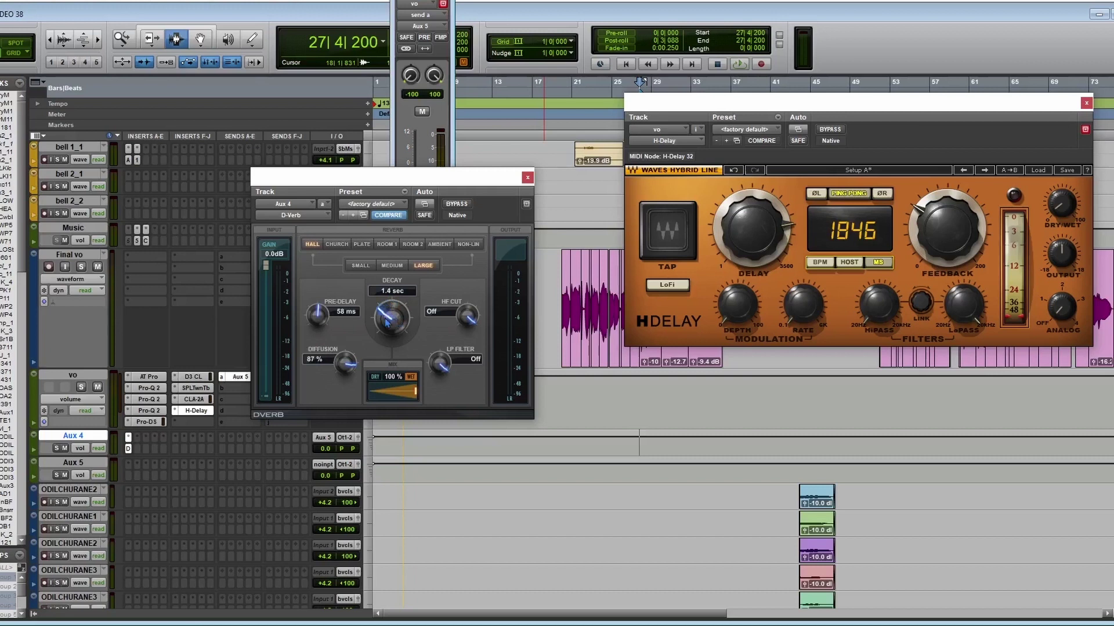
click(386, 291)
key(Return)
click(386, 292)
text(8)
key(Return)
Set the H-Delay time to a 1/32 note in BPM mode and display it in milliseconds
drag(777, 243, 777, 282)
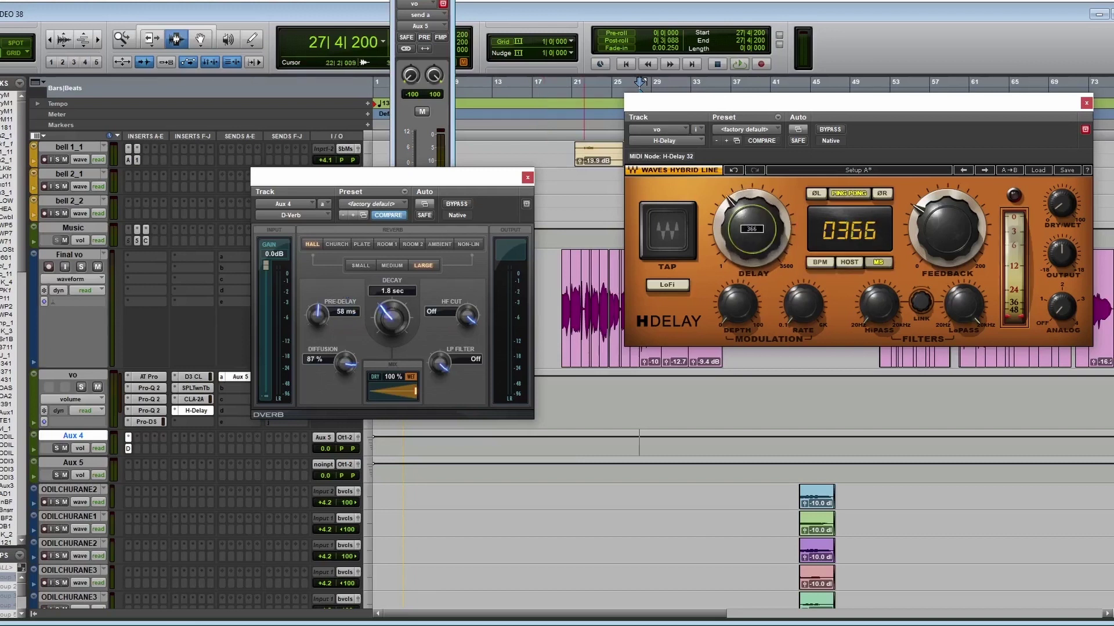
drag(778, 282, 778, 298)
click(820, 264)
drag(731, 249, 731, 262)
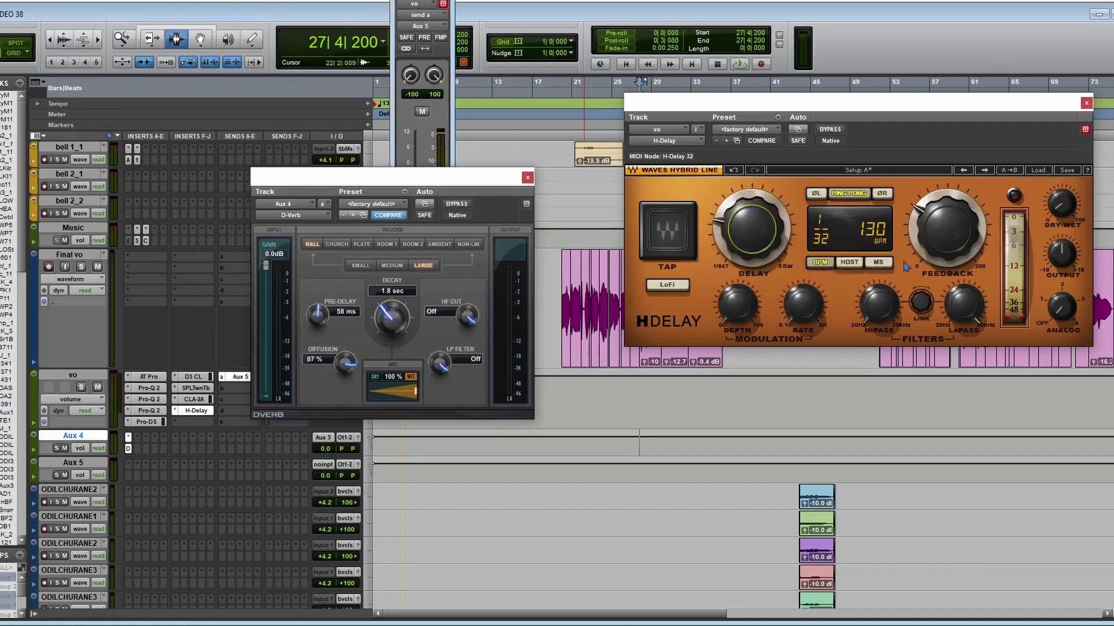
click(879, 263)
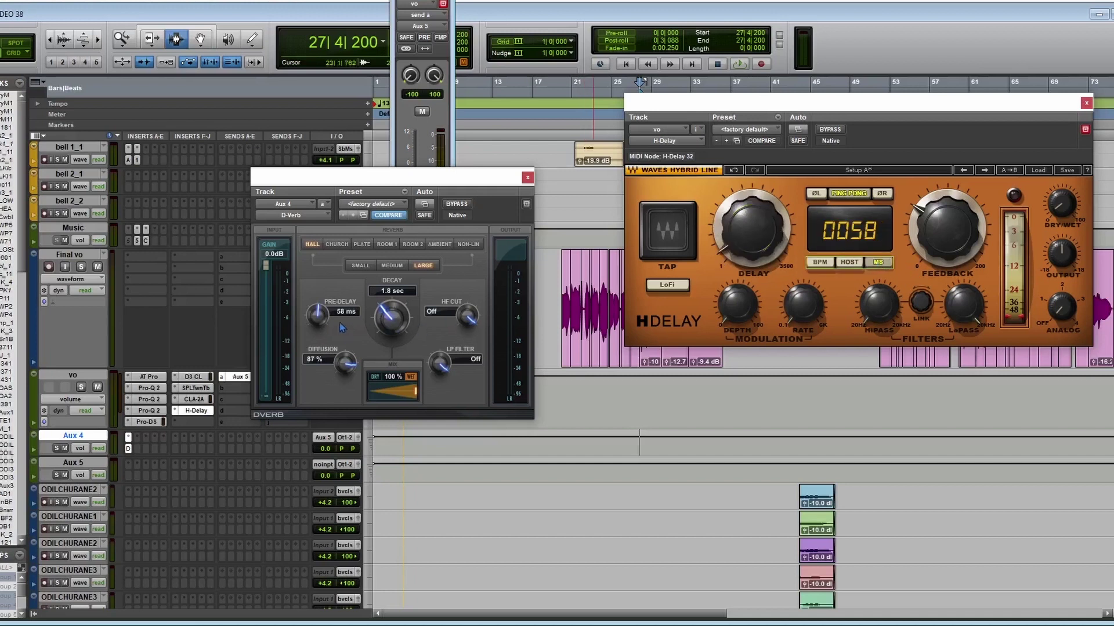
Play the vocal from 19|4|649 with H-Delay inactive and Music muted, and move the D-Verb window clear of the send fader
click(560, 326)
key(space)
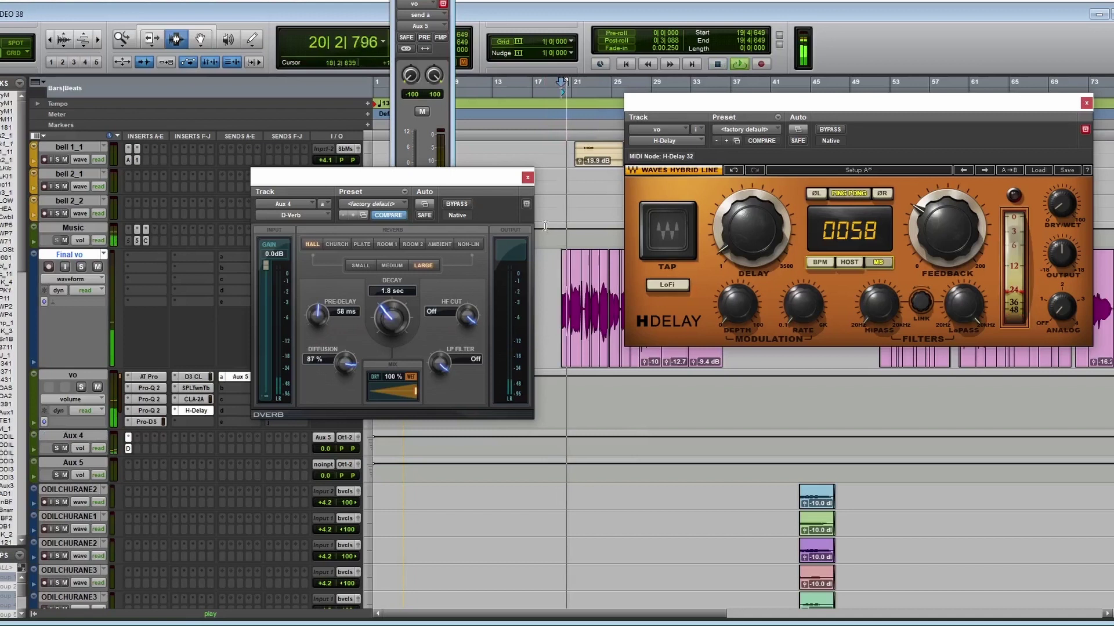
ctrl+super+click(196, 411)
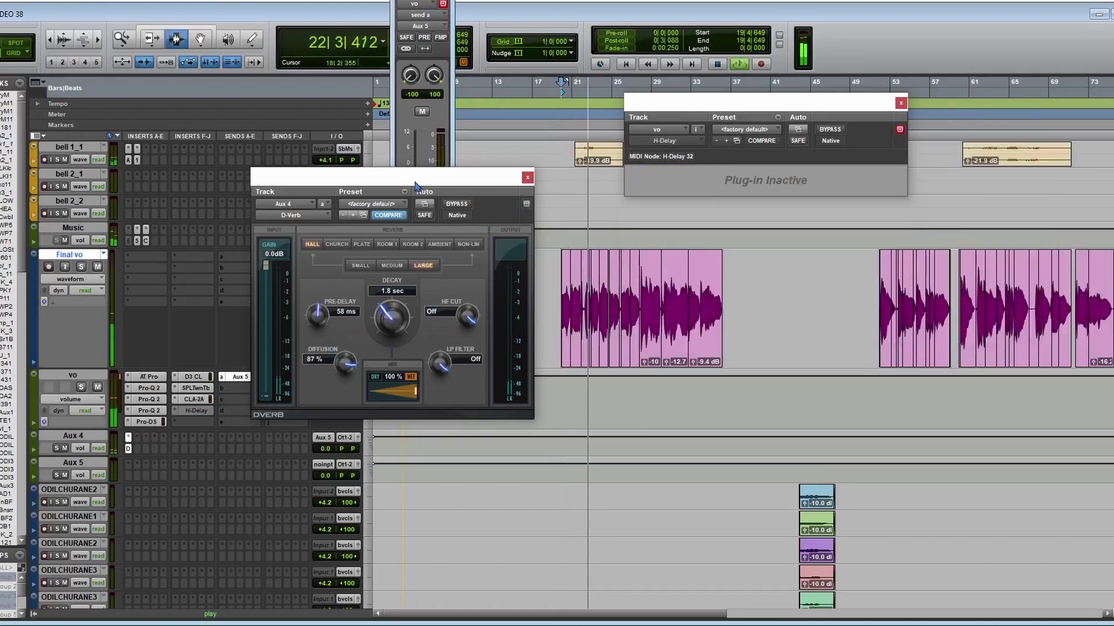
drag(400, 177, 245, 28)
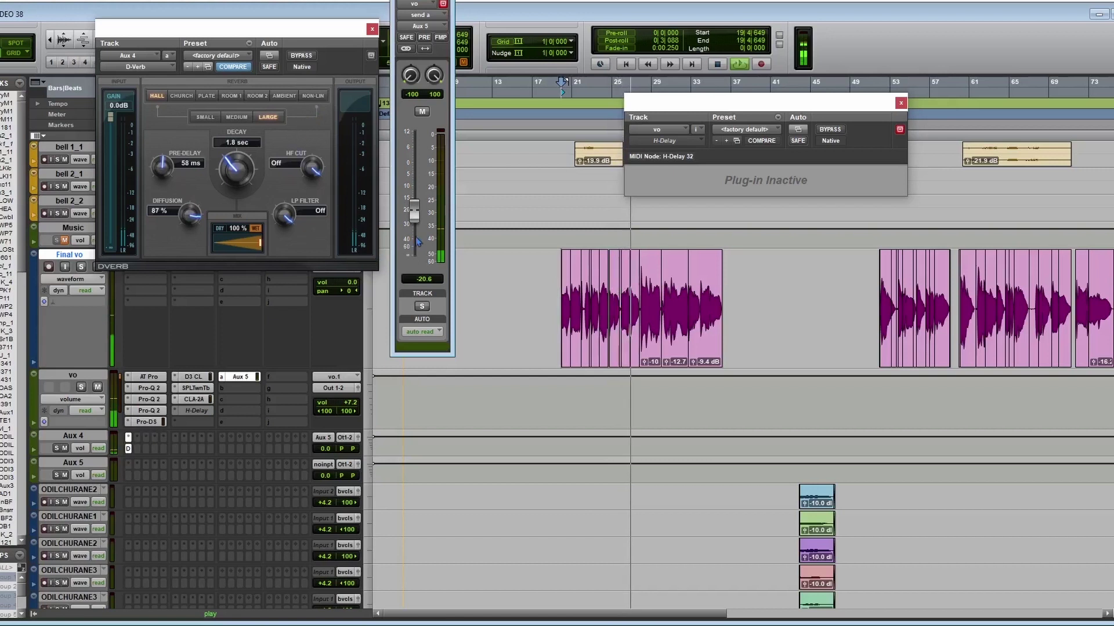
Set the vo send to Aux 5 to -16.6 dB, stop playback and reactivate the H-Delay insert
drag(417, 211, 415, 204)
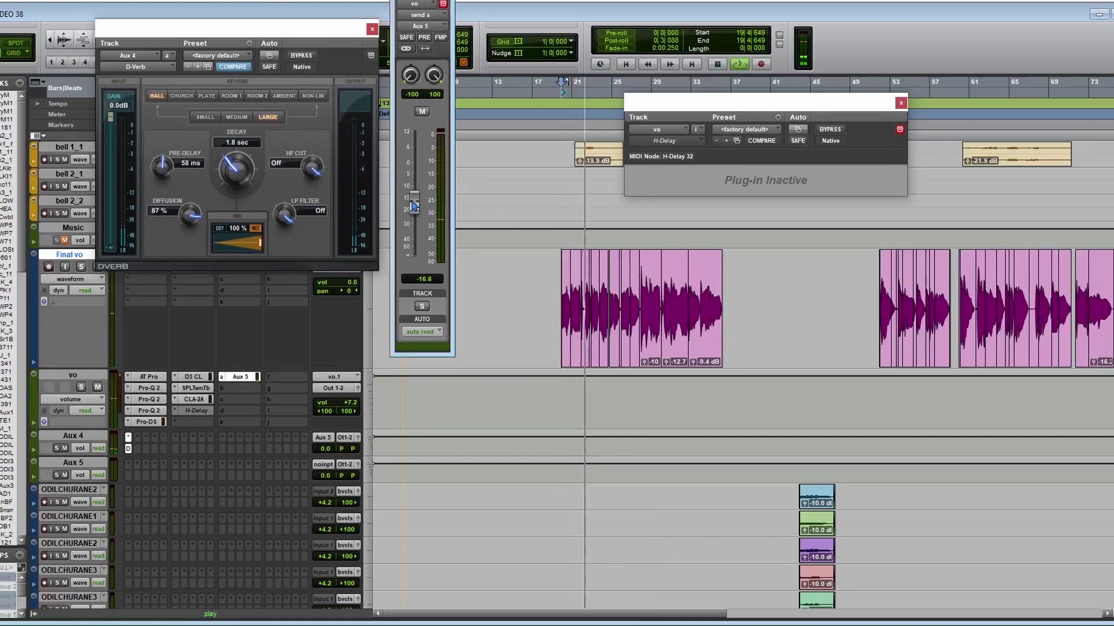
key(space)
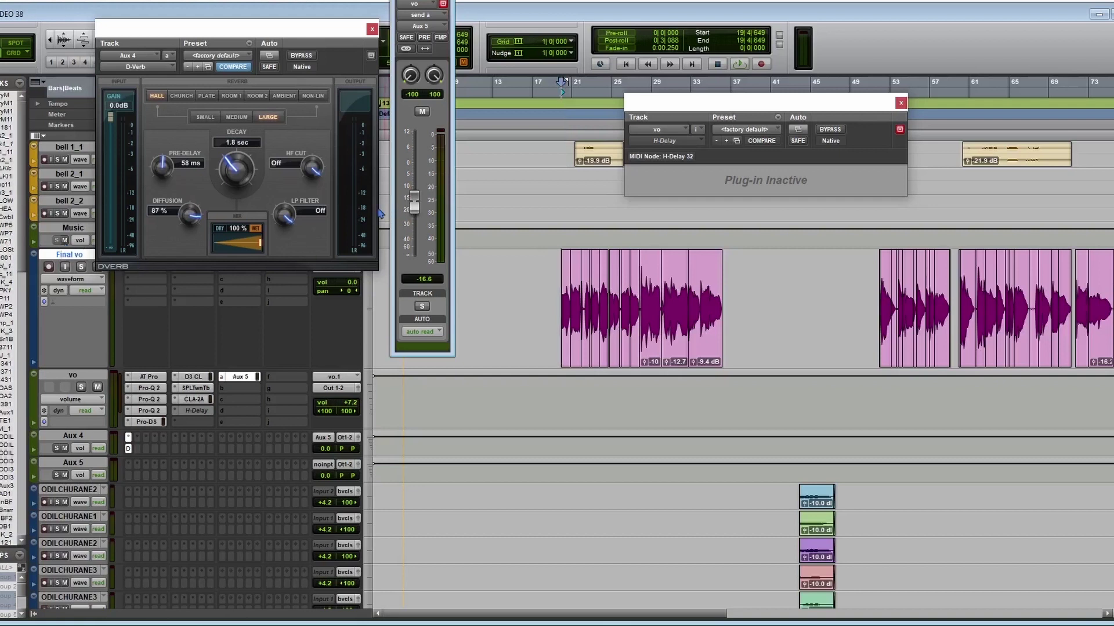
ctrl+super+click(204, 411)
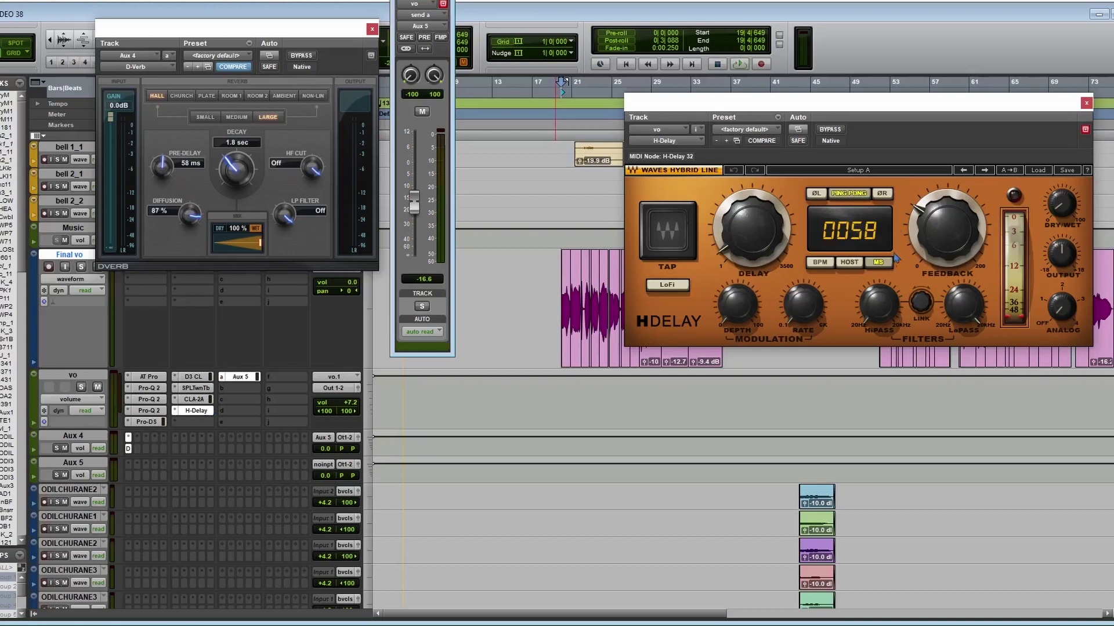
Set the H-Delay to a 1/4 note at 130 BPM, fine-tune its dry/wet mix and play the vocal with the music
click(820, 262)
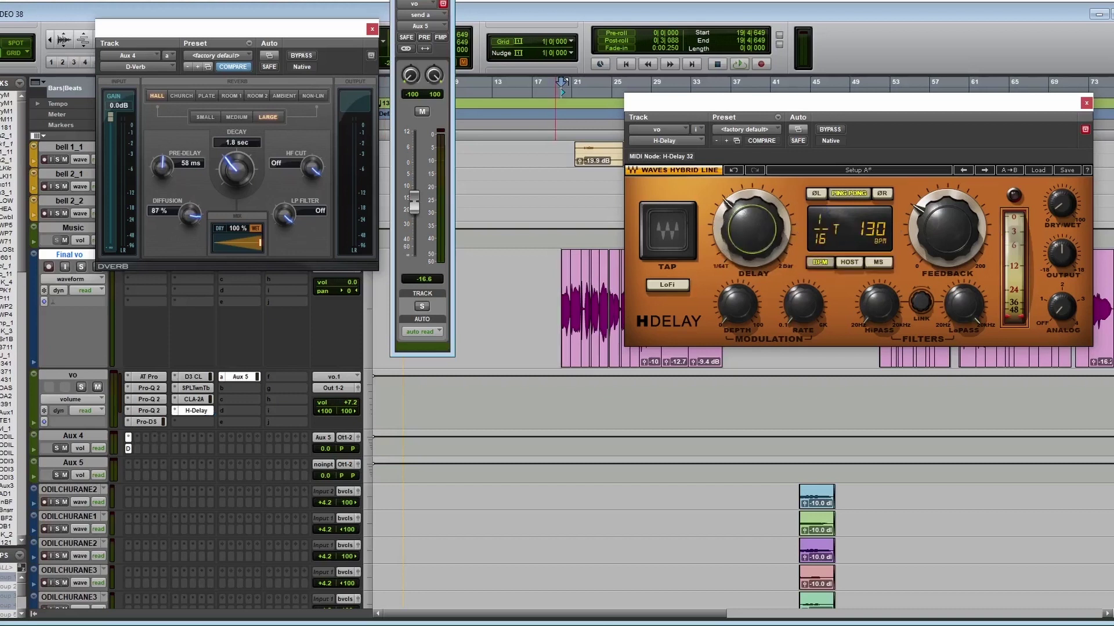
drag(751, 229, 752, 237)
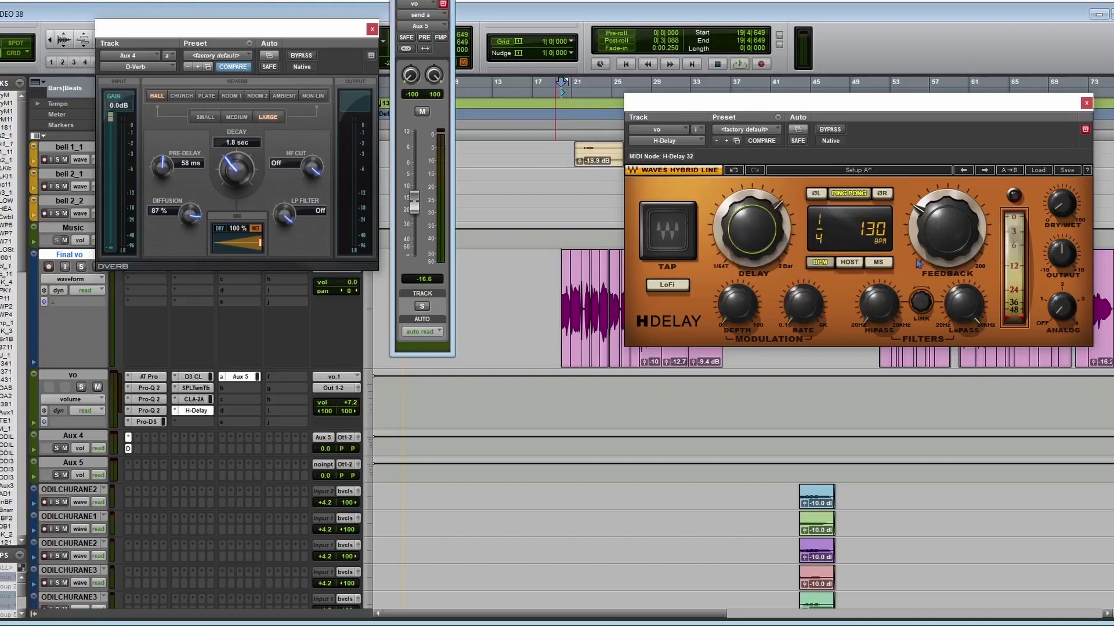
drag(1060, 202, 1060, 201)
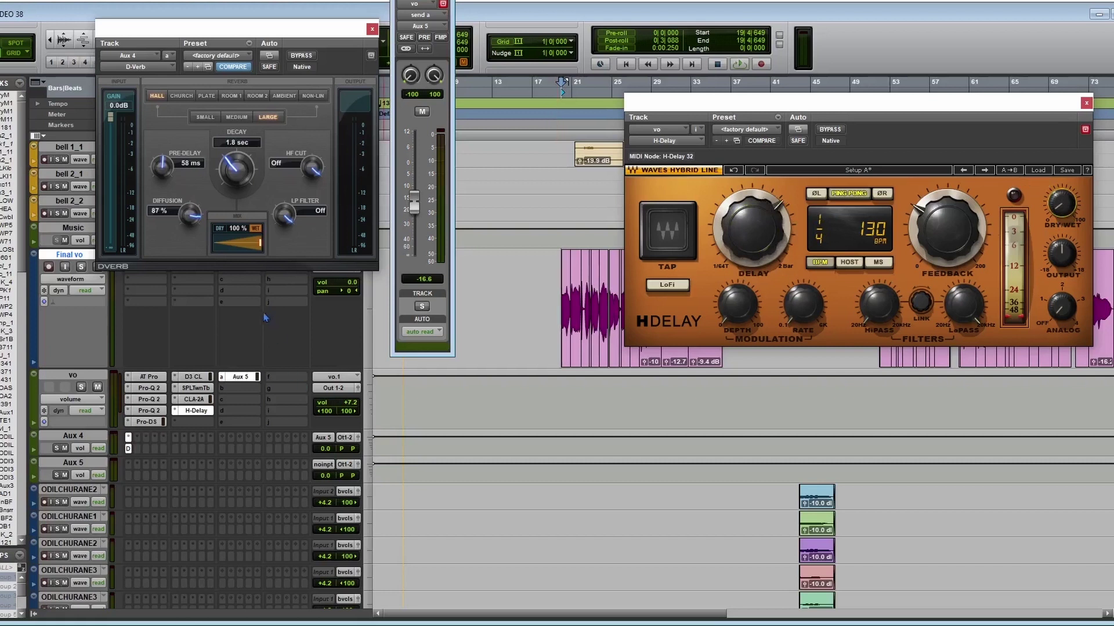
key(space)
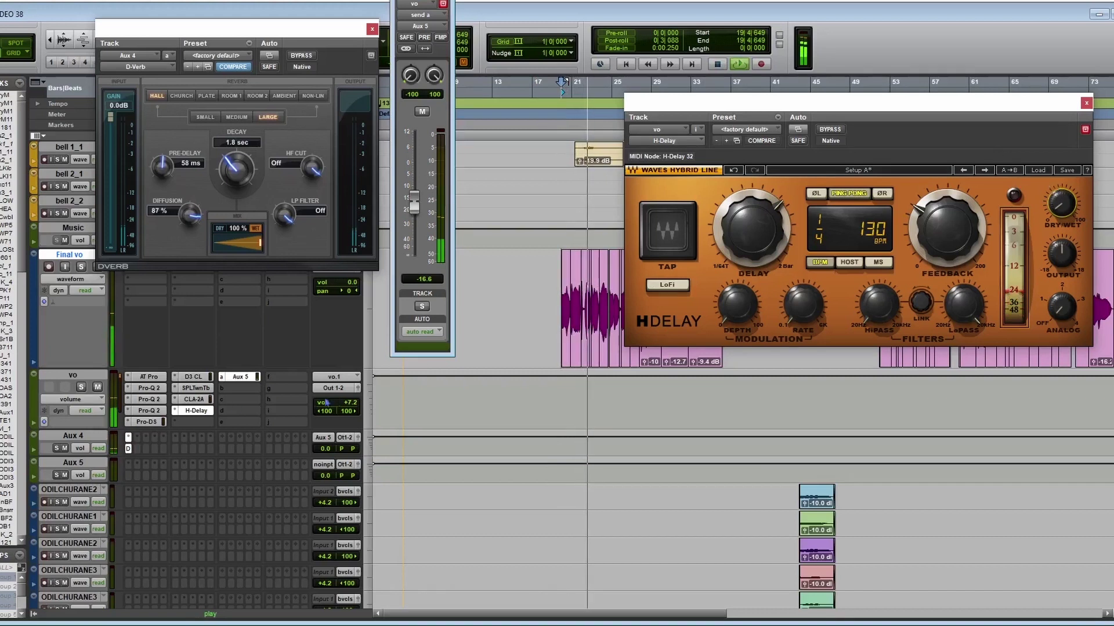
Set the Pro-DS threshold on vo to -40.12 dB and restart playback to audition the de-essing
click(146, 422)
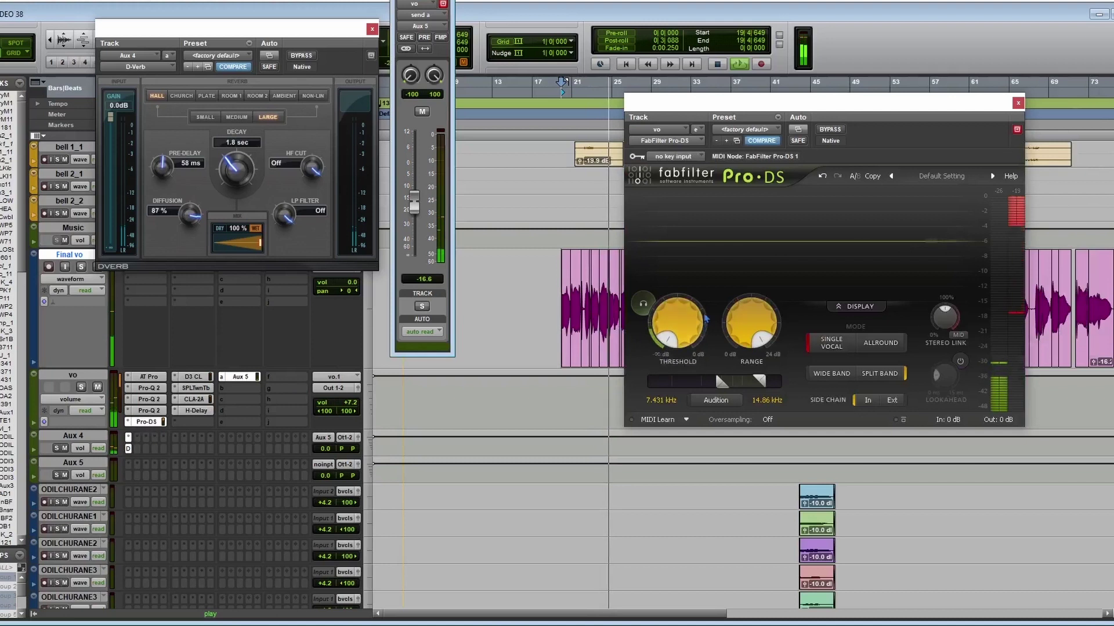
drag(683, 316, 680, 291)
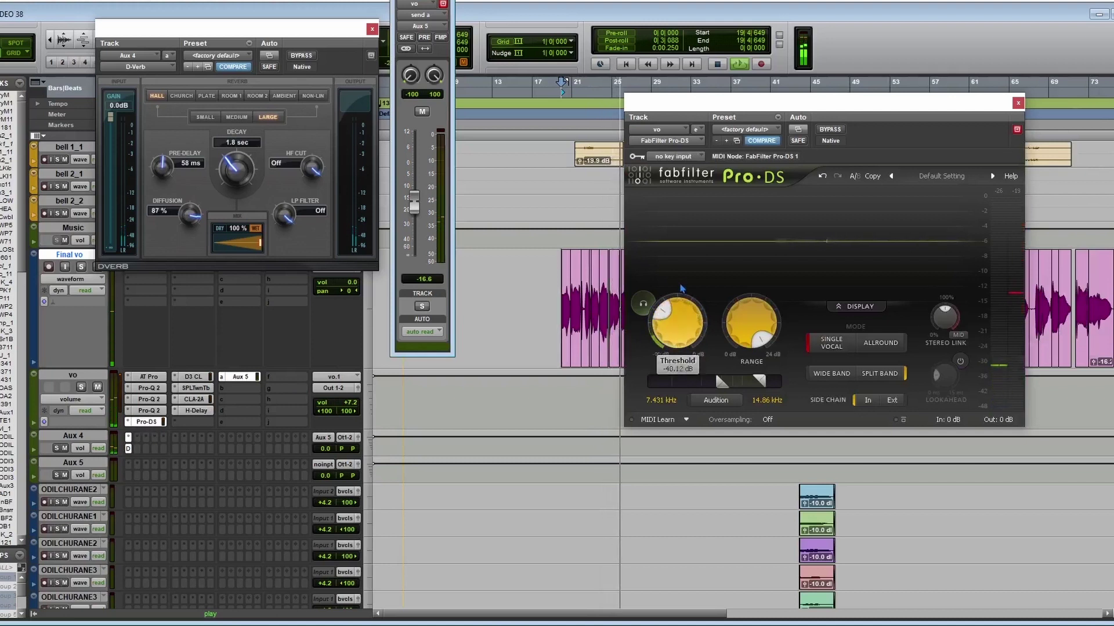
key(space)
key(space)
mouse_move(680, 320)
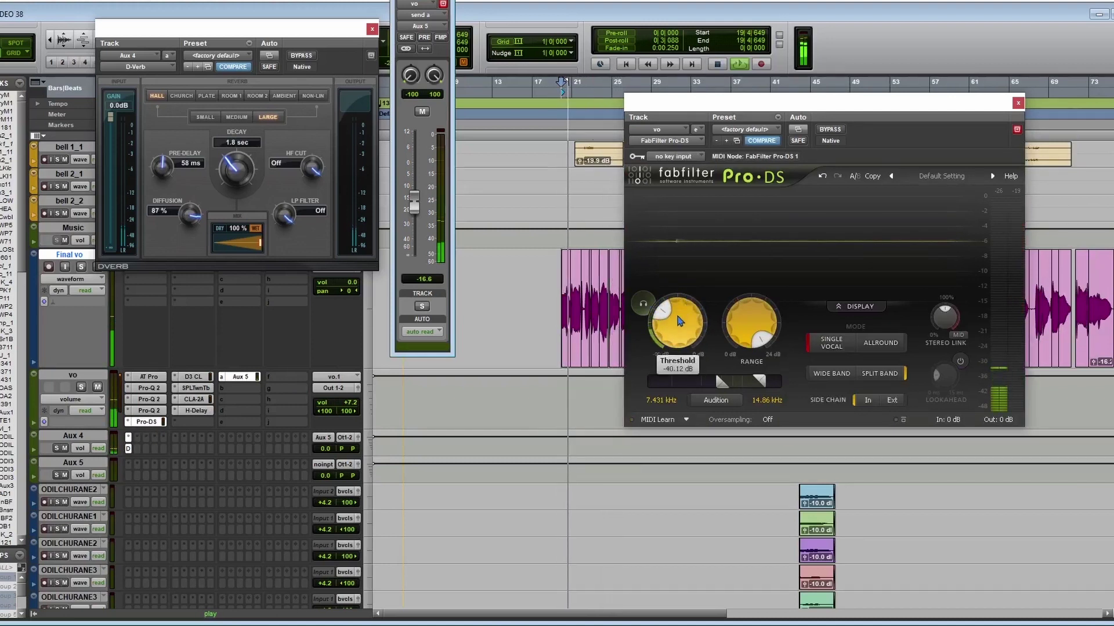
drag(678, 317, 684, 318)
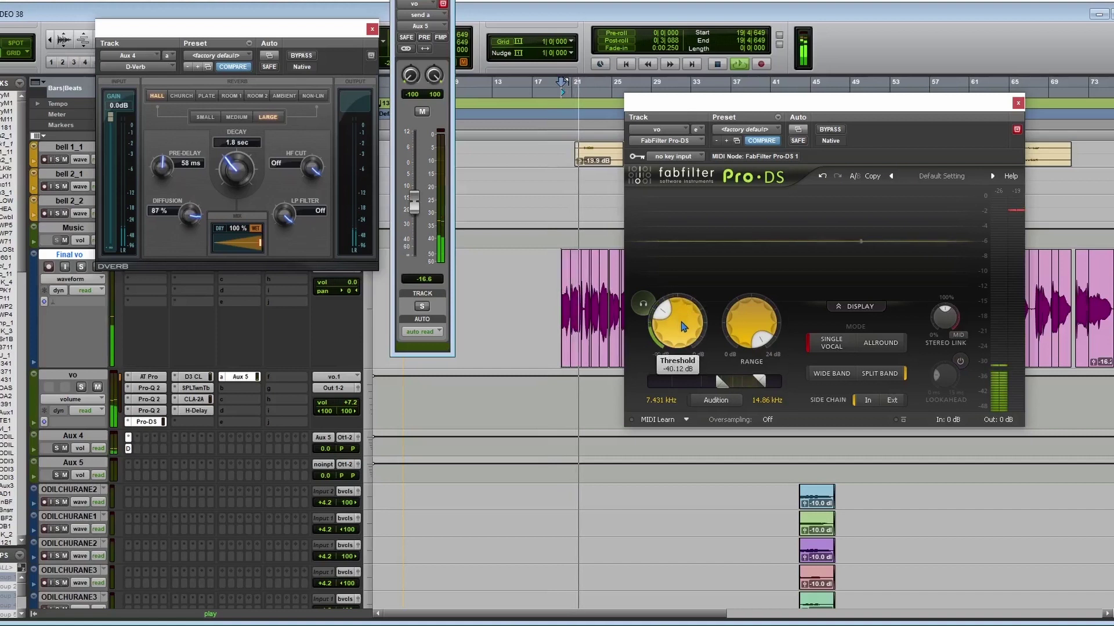
Set the vo send to Aux 5 to -17.1 dB, closing the Pro-DS and D-Verb windows and stopping playback
click(1018, 104)
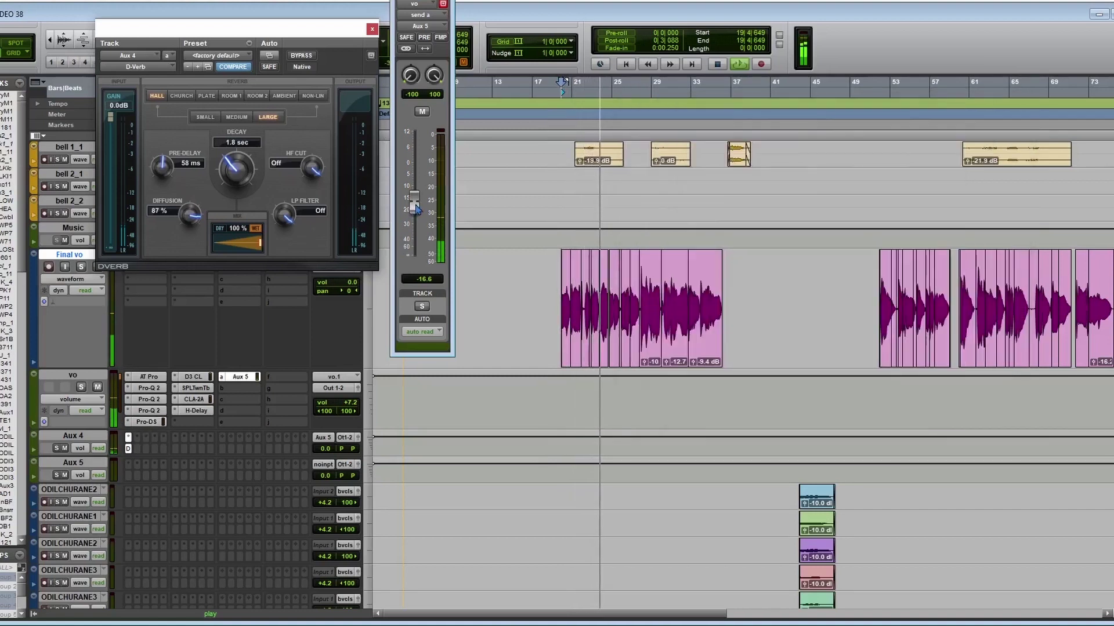
click(372, 29)
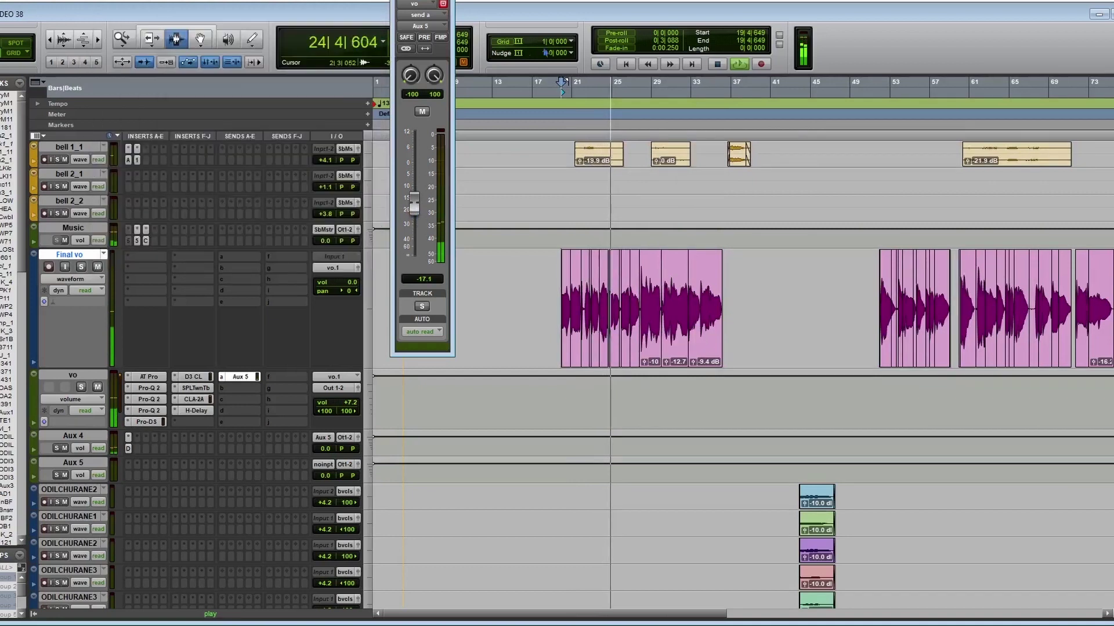
key(space)
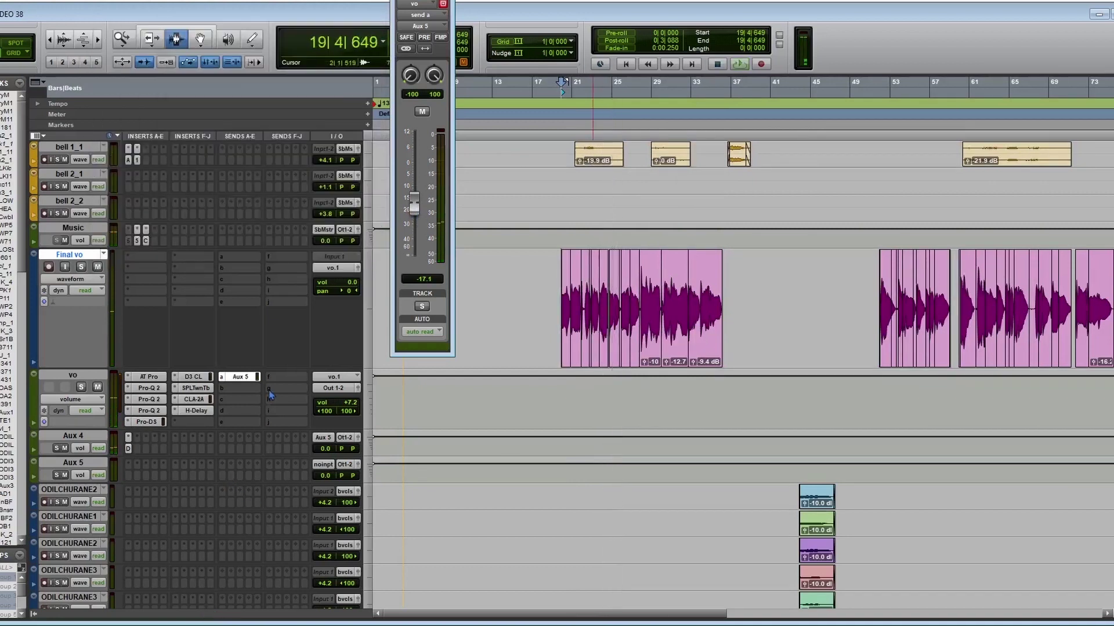
Review the Auto-Tune Pro settings and the low-cut, corrective and boosting Pro-Q 2 curves on vo
click(164, 380)
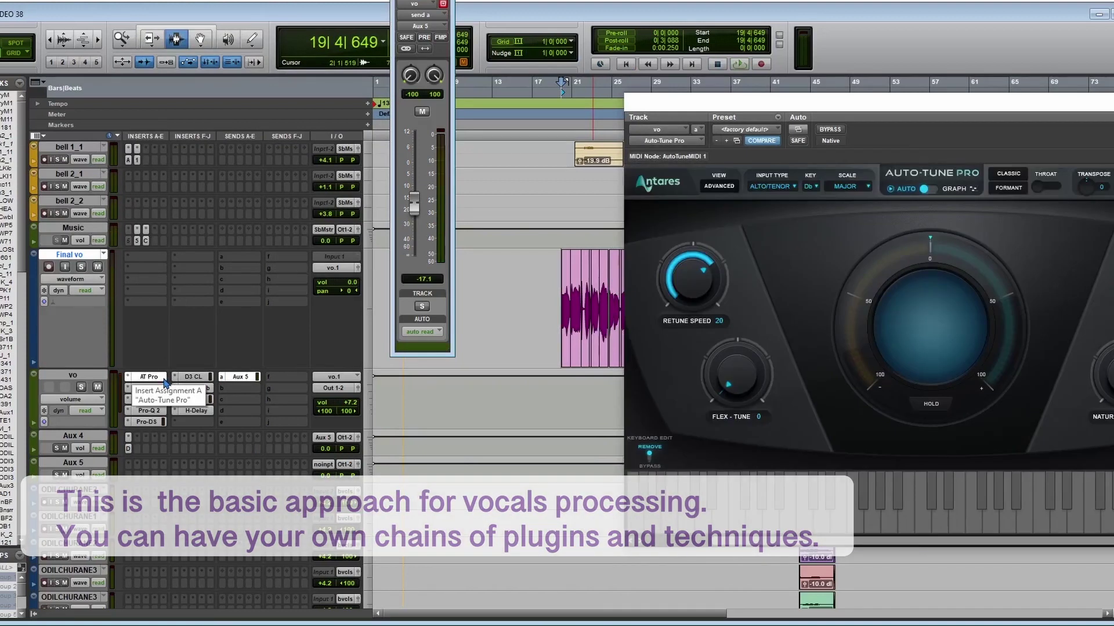
click(164, 379)
click(165, 380)
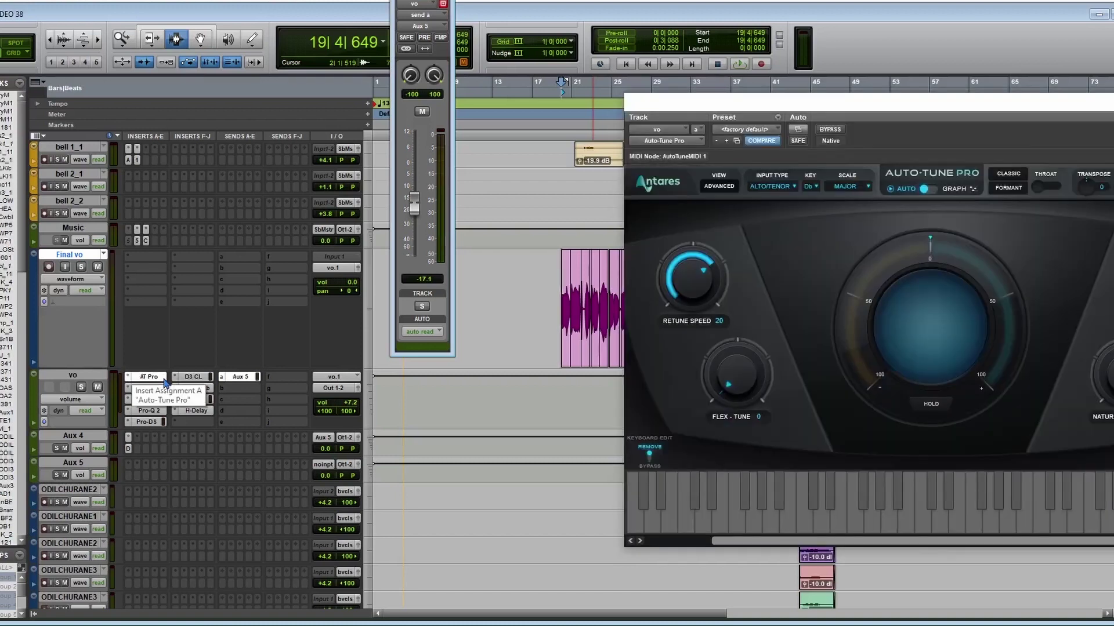
click(164, 378)
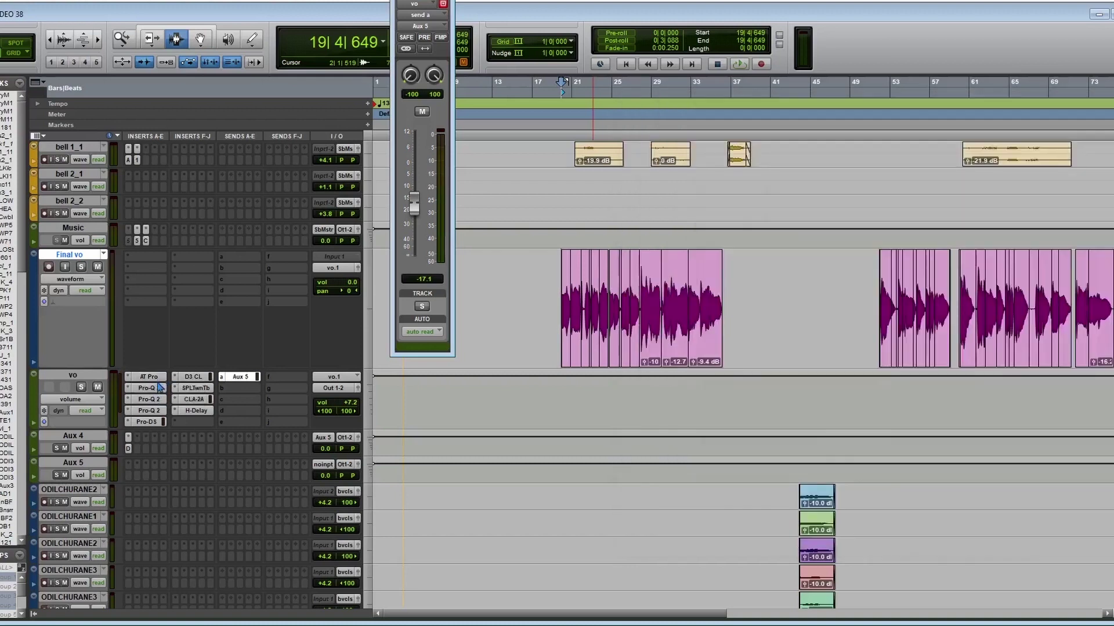
click(161, 388)
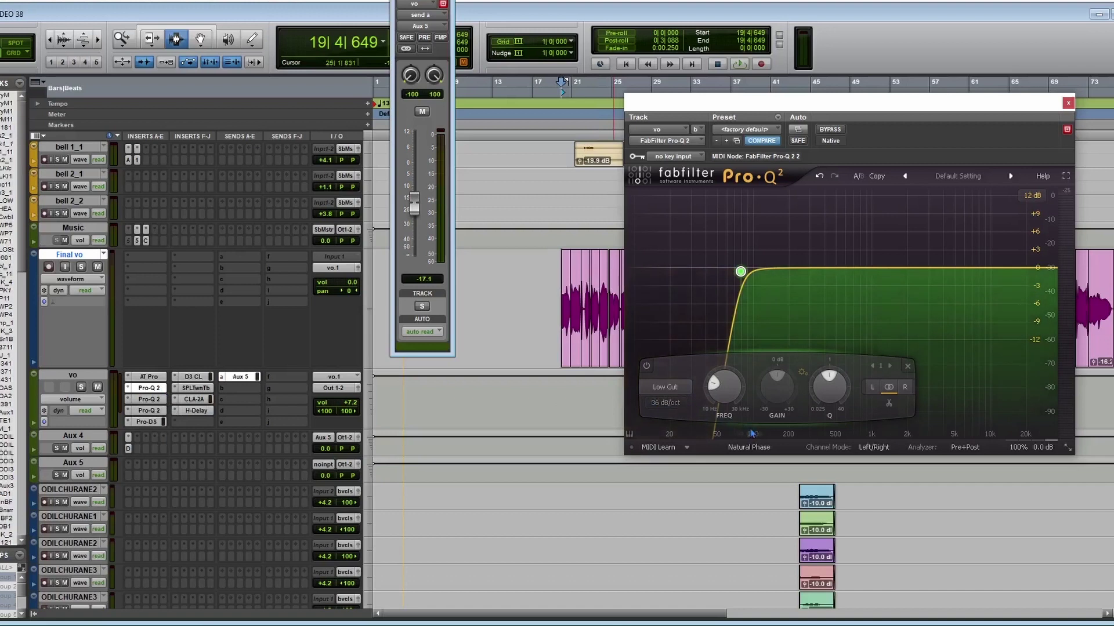
mouse_move(744, 274)
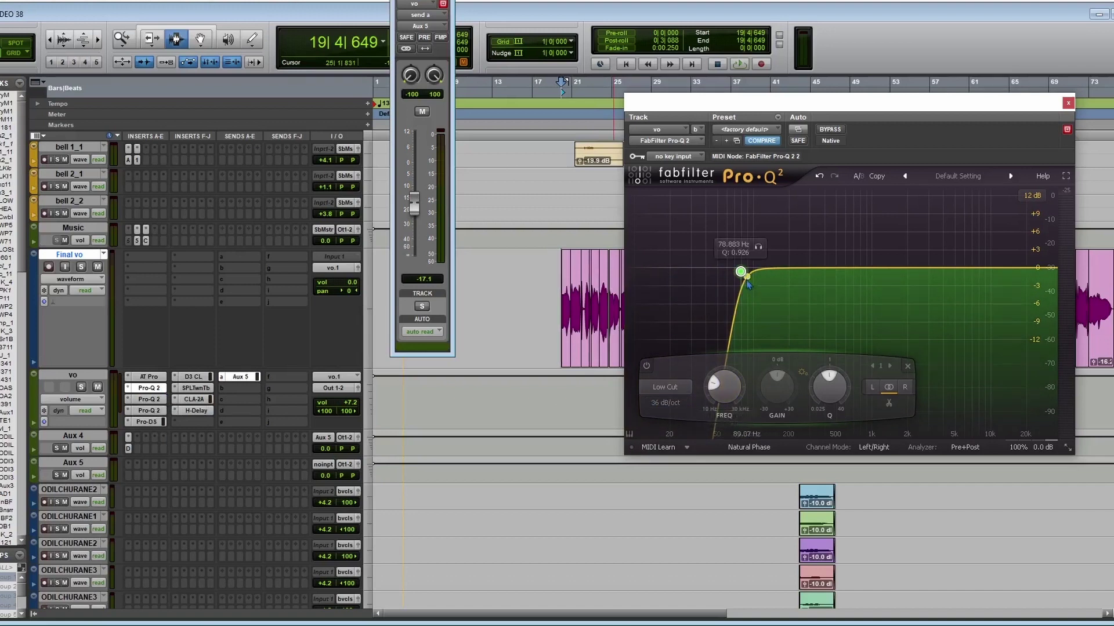
click(150, 399)
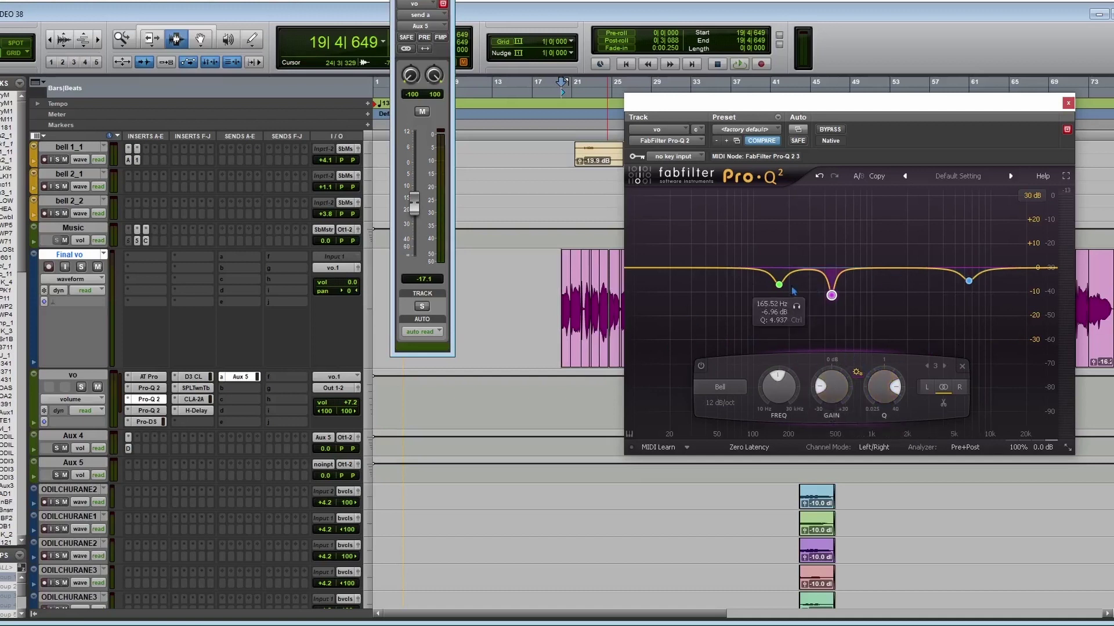
click(163, 411)
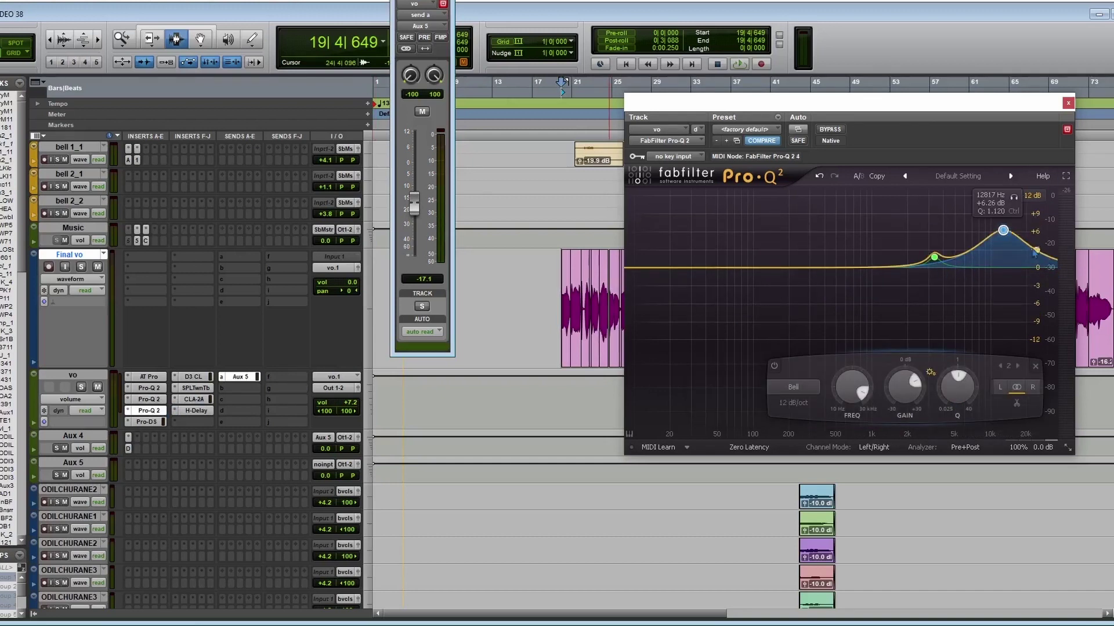
Review the Pro-DS, Dyn3 Compressor/Limiter, SPL TwinTube, CLA-2A and H-Delay inserts on vo, then leave all plug-in windows closed
click(156, 422)
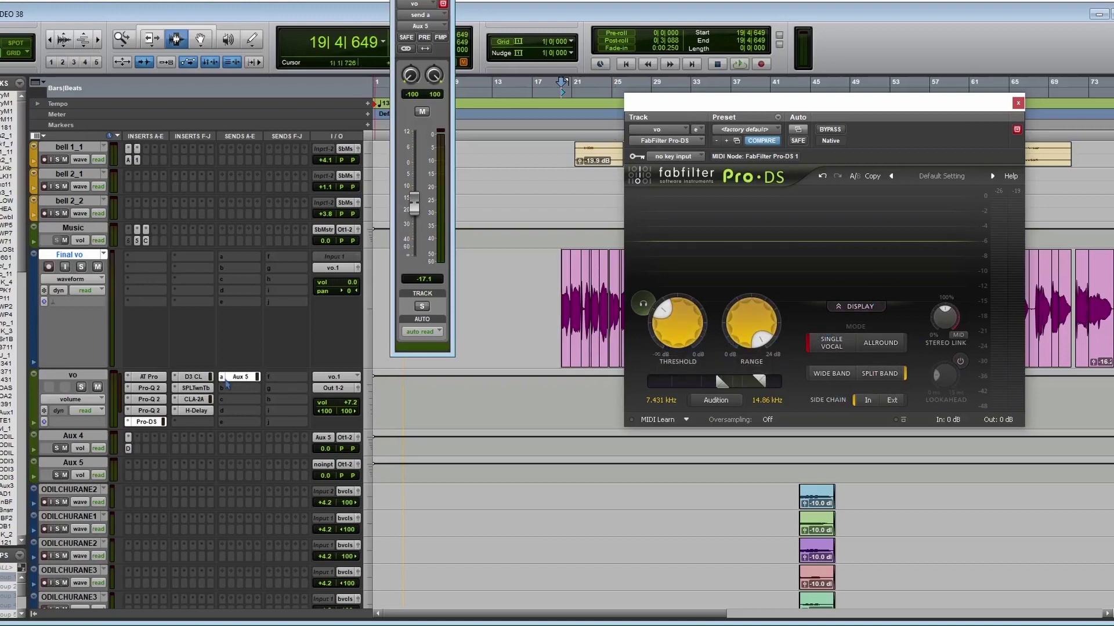
click(205, 377)
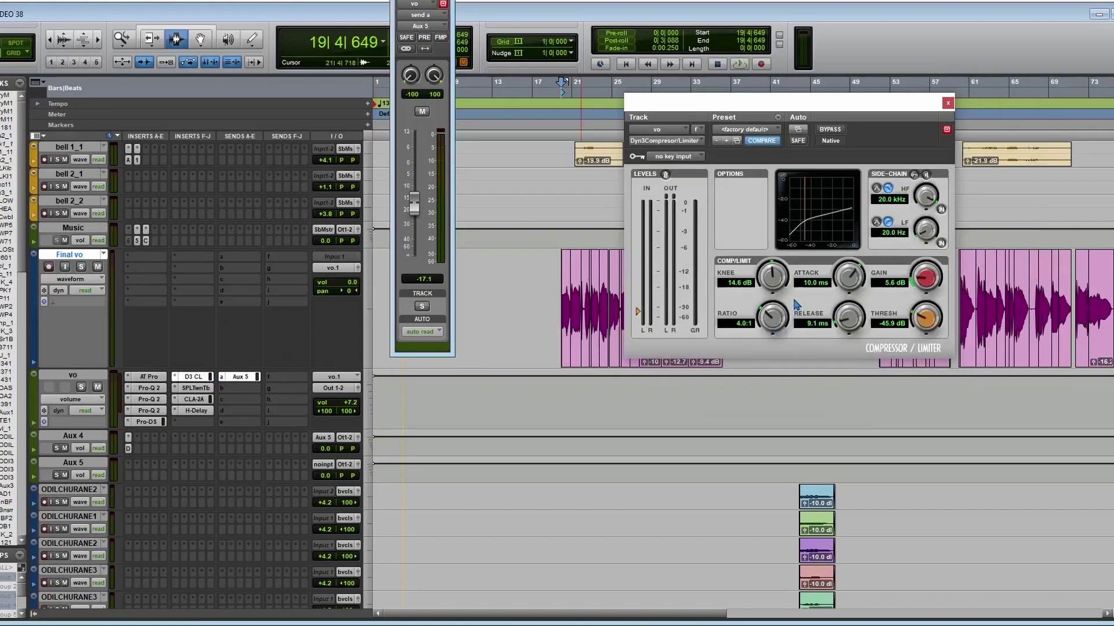
click(195, 390)
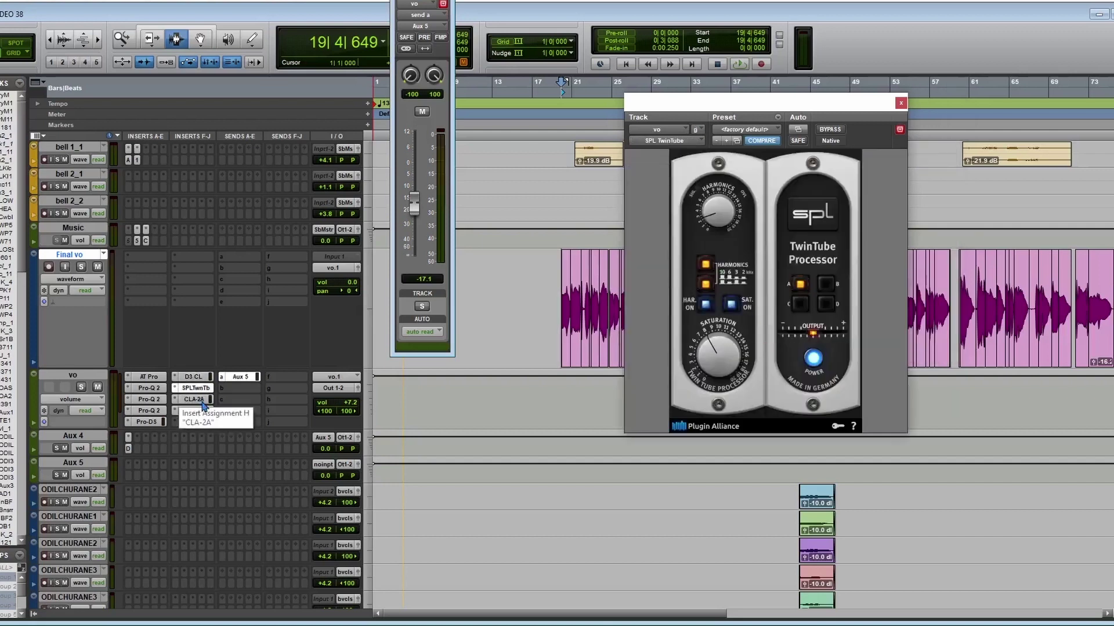
click(200, 400)
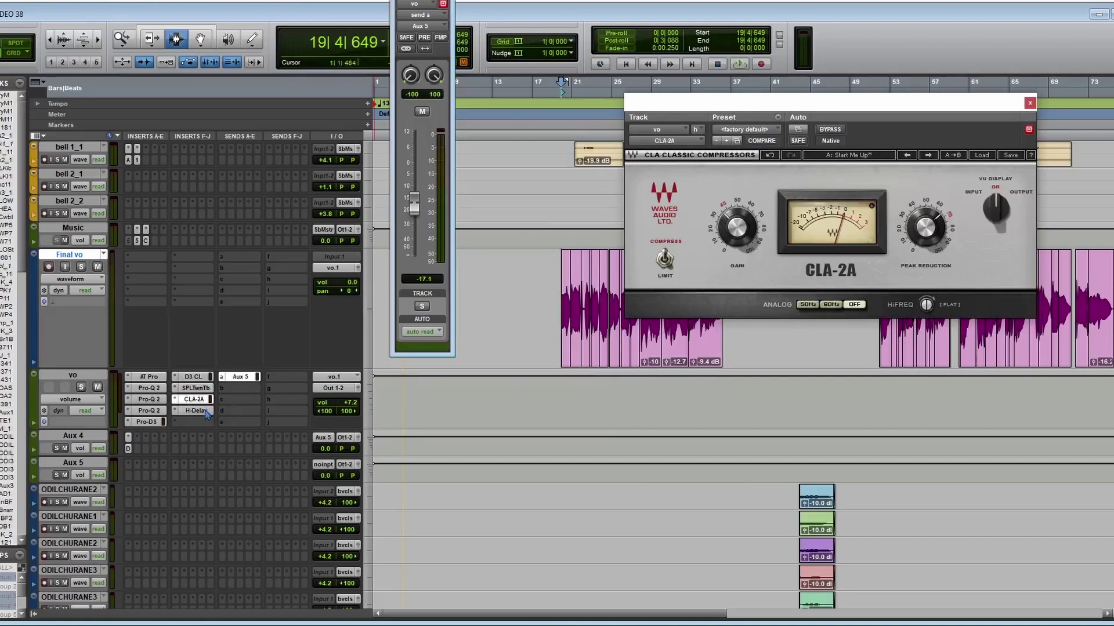
click(70, 437)
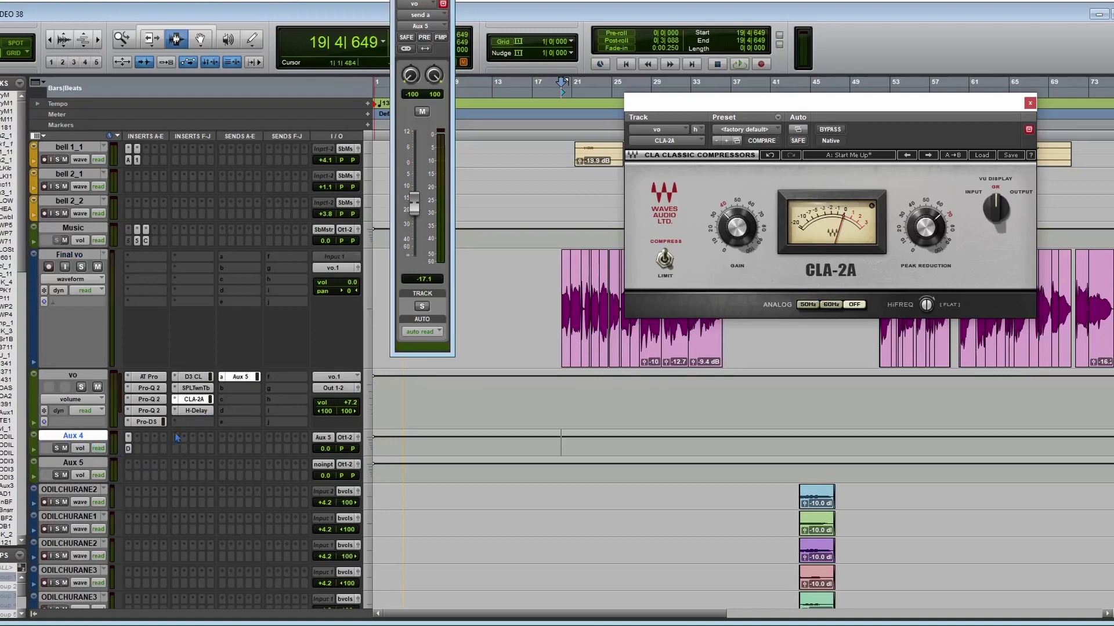
click(197, 411)
click(196, 410)
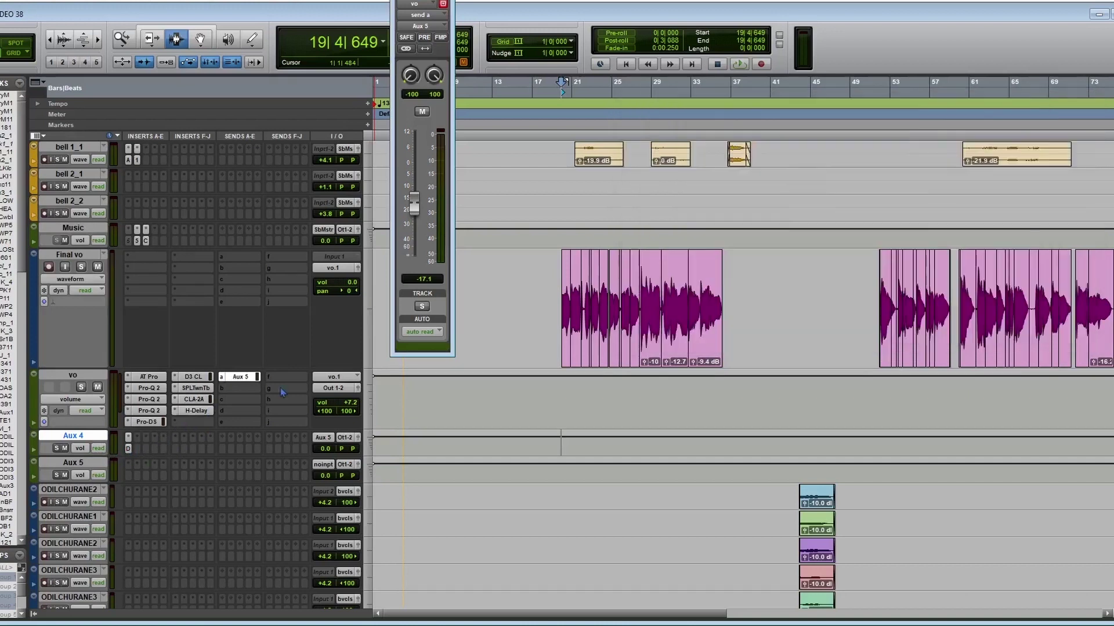
Play the full mix from 15|2|009 and look through all the session's tracks, ending at the vocal tracks
click(554, 290)
key(space)
click(514, 313)
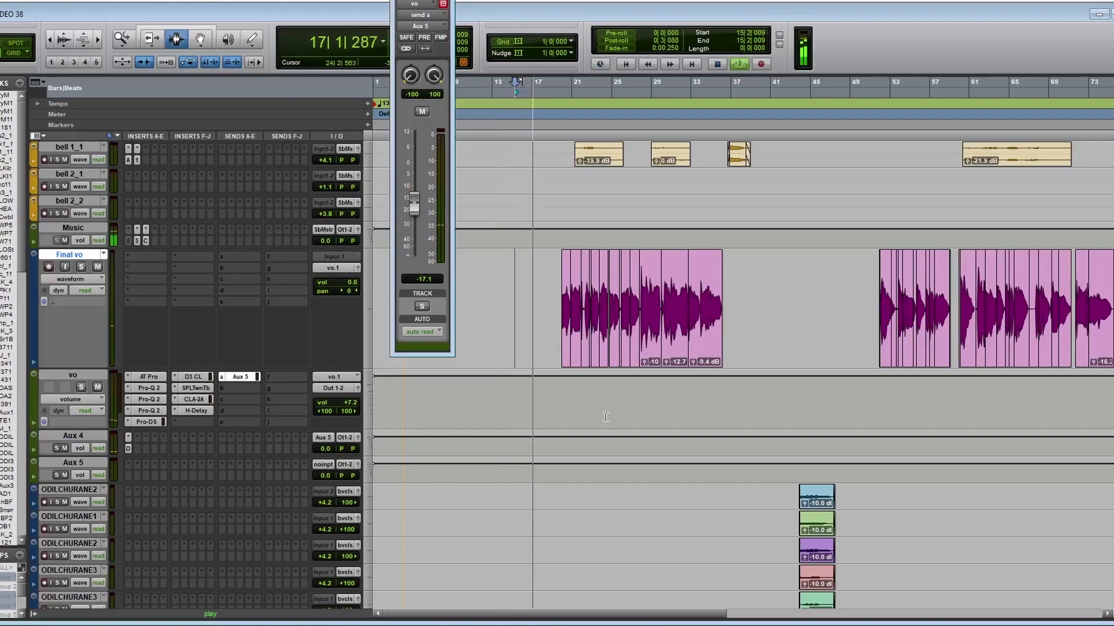
scroll(609, 422, down, 10)
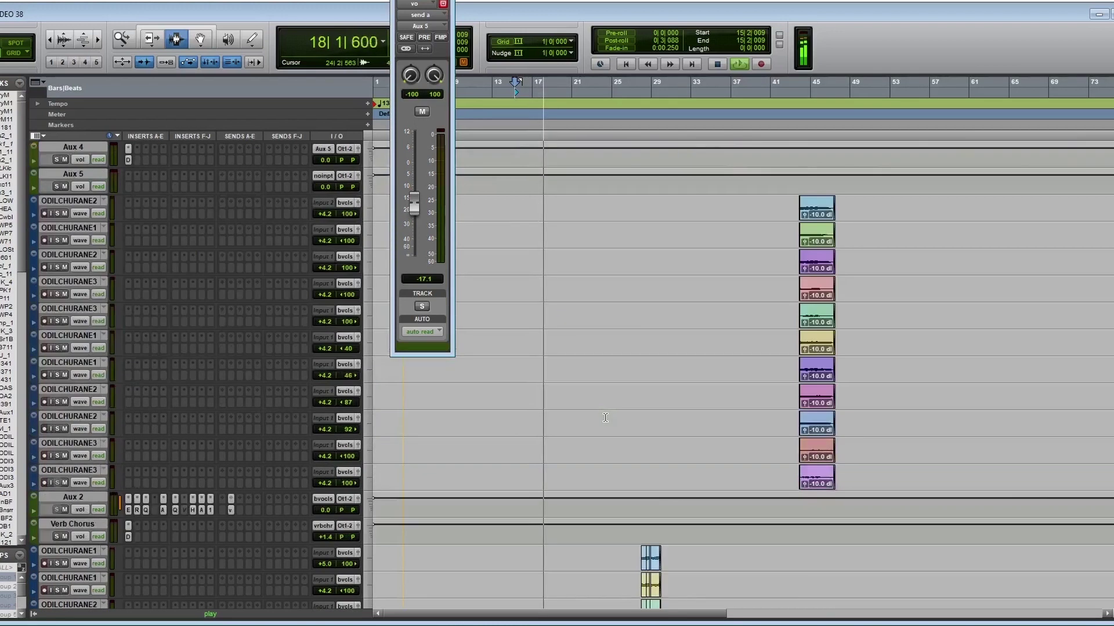
scroll(615, 428, down, 10)
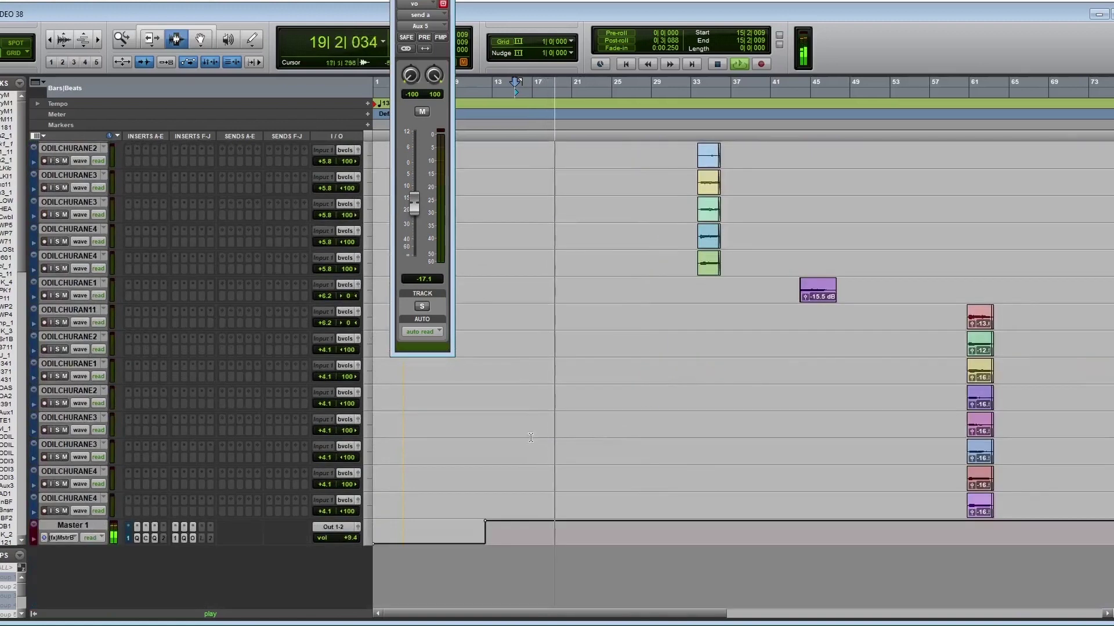
scroll(522, 441, up, 20)
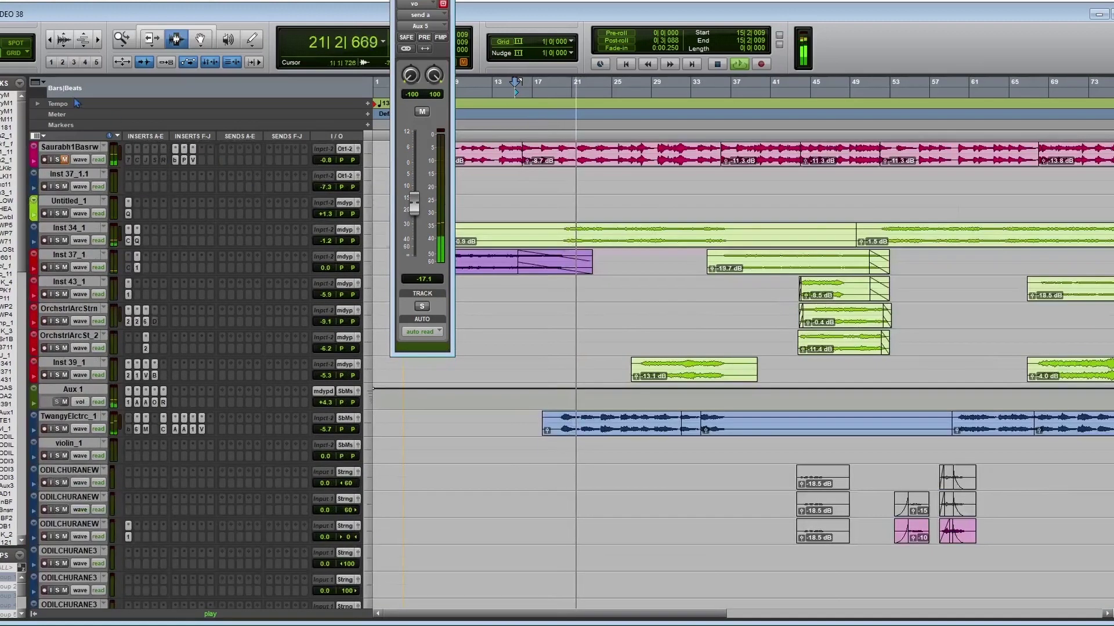
scroll(680, 272, down, 10)
scroll(690, 287, up, 10)
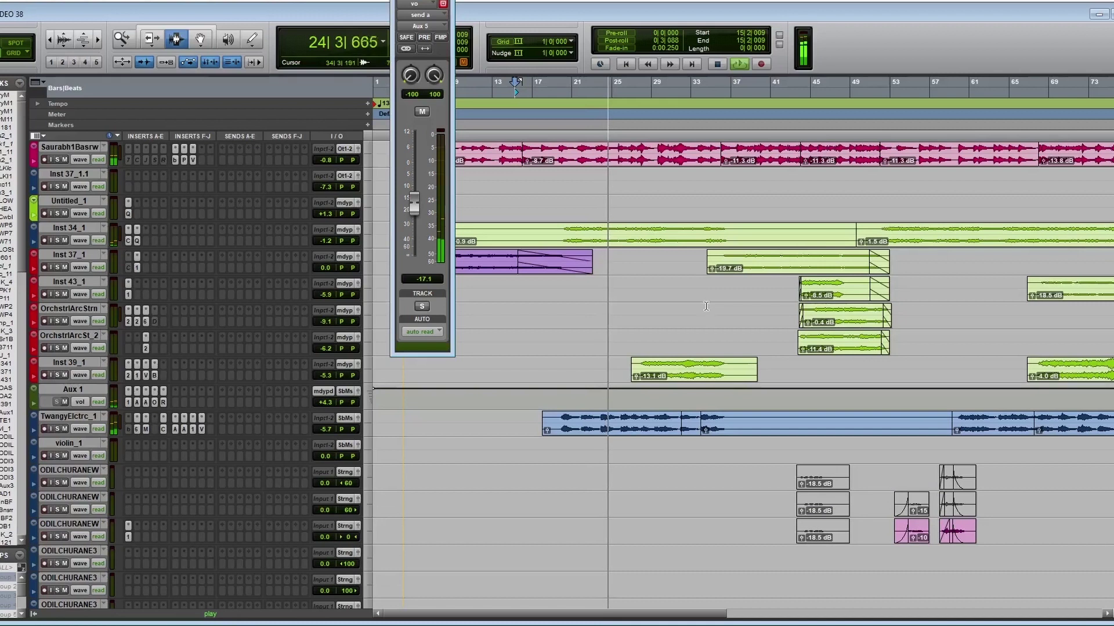
scroll(706, 307, down, 15)
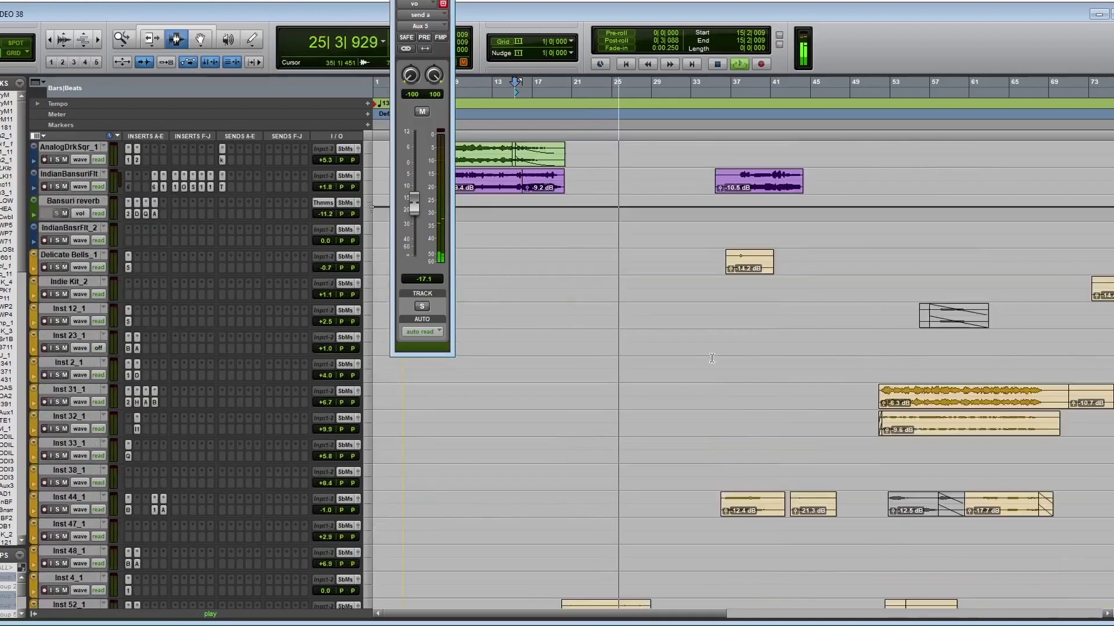
scroll(714, 360, down, 7)
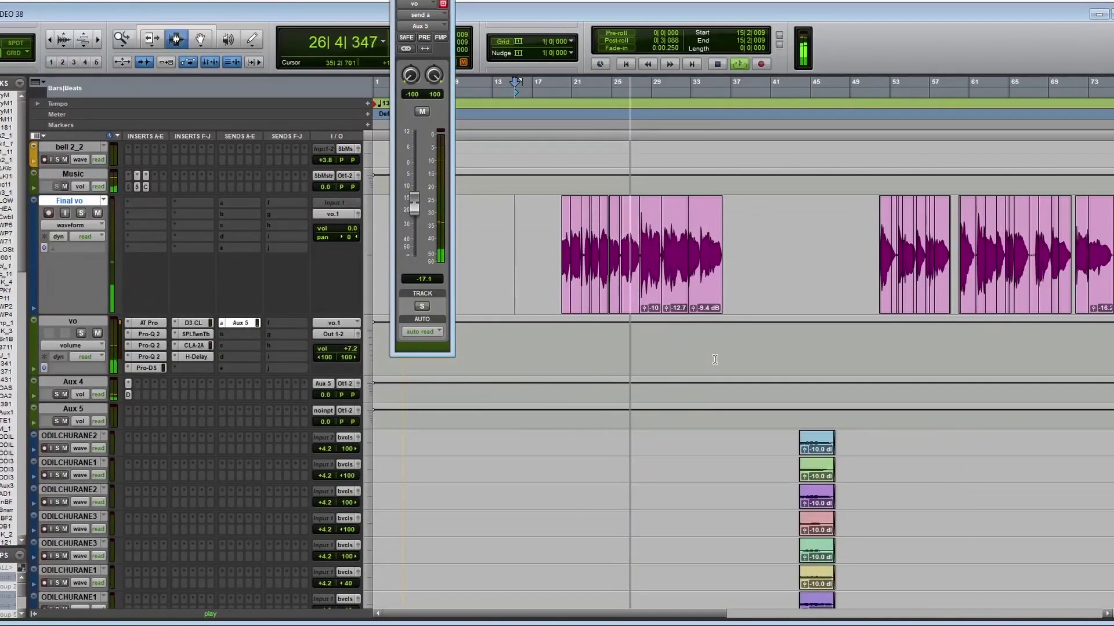